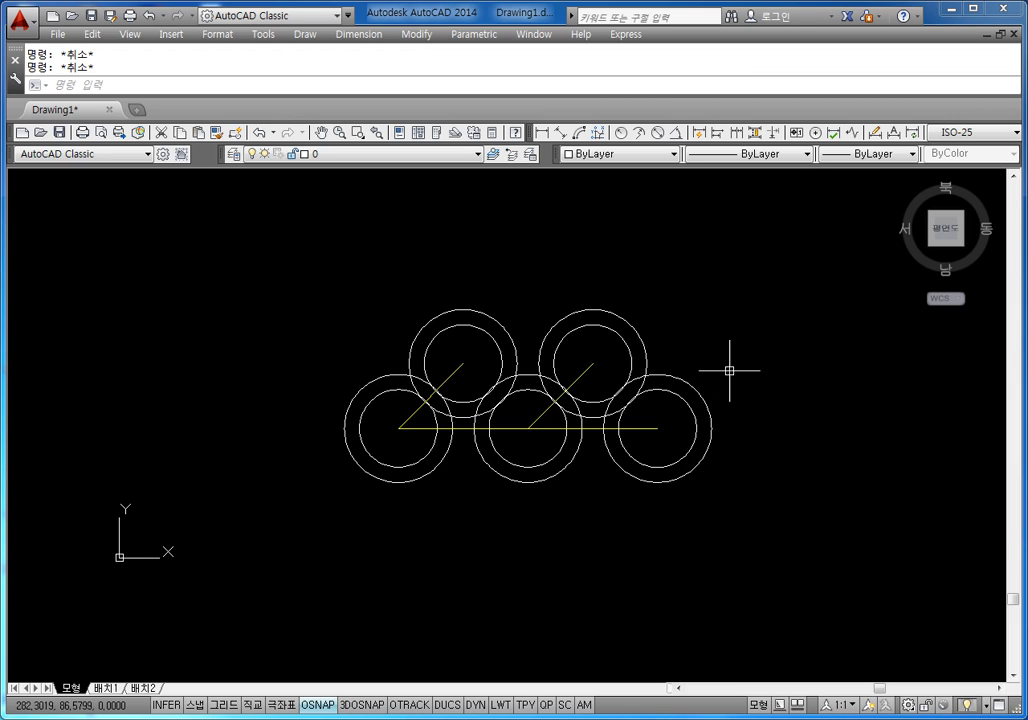
# Pan the view so the circles sit higher and start the FILLET command
pyautogui.moveTo(750, 317)
pyautogui.mouseDown(button='middle')
pyautogui.moveTo(676, 329)
pyautogui.moveTo(622, 367)
pyautogui.moveTo(613, 360)
pyautogui.mouseUp(button='middle')
pyautogui.moveTo(622, 420); pyautogui.dragTo(605, 380, button='middle')
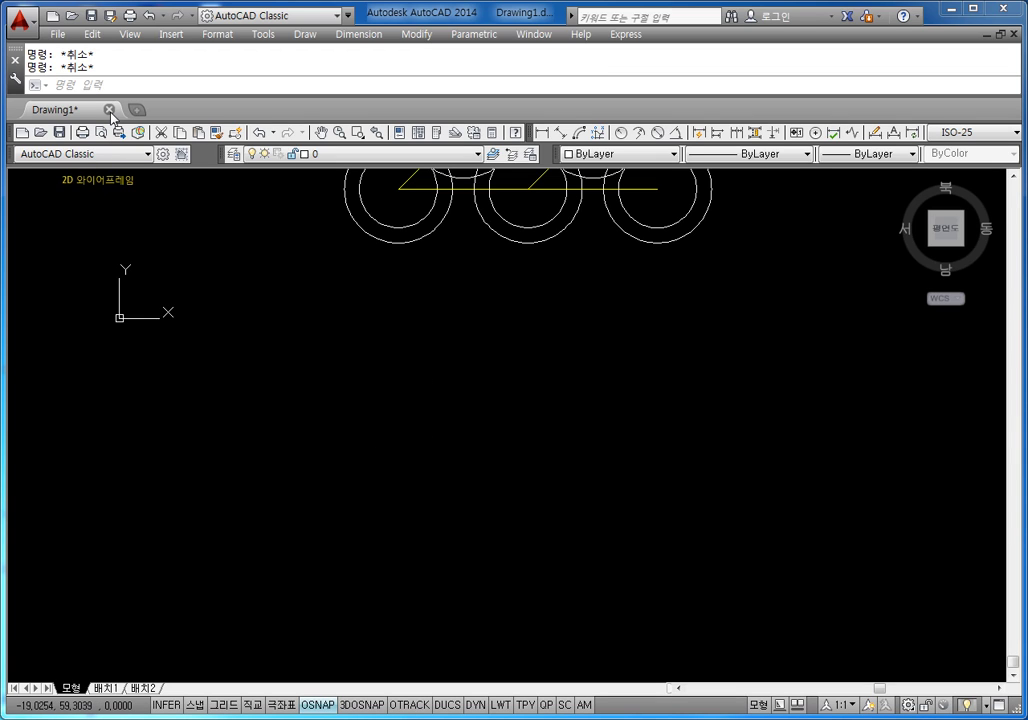
pyautogui.write('F')
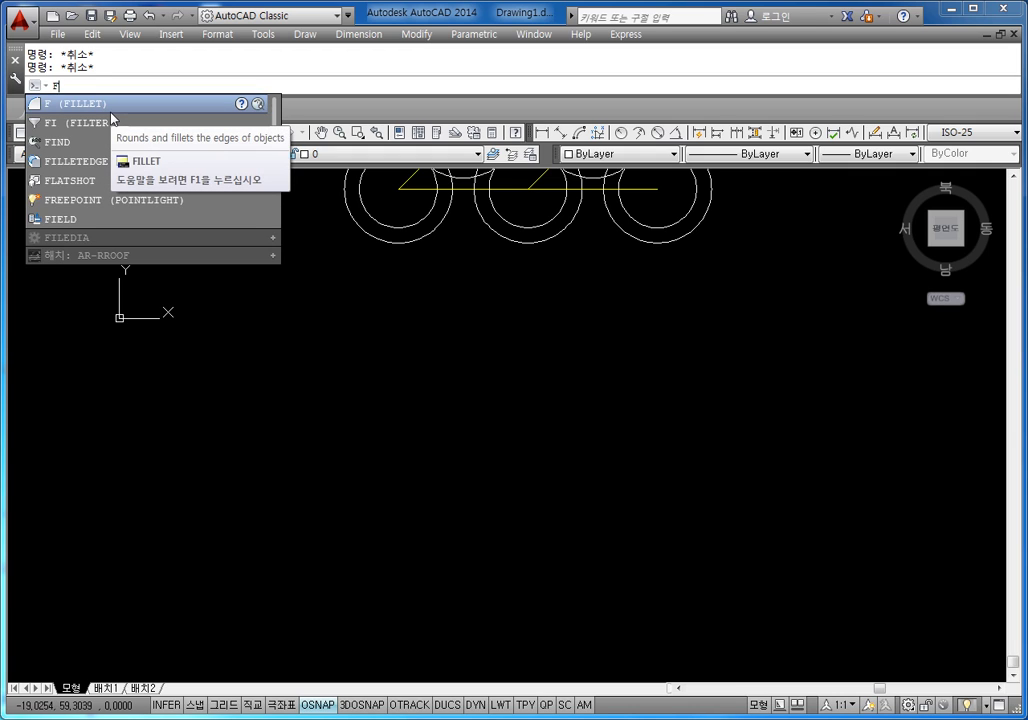
pyautogui.press('Return')
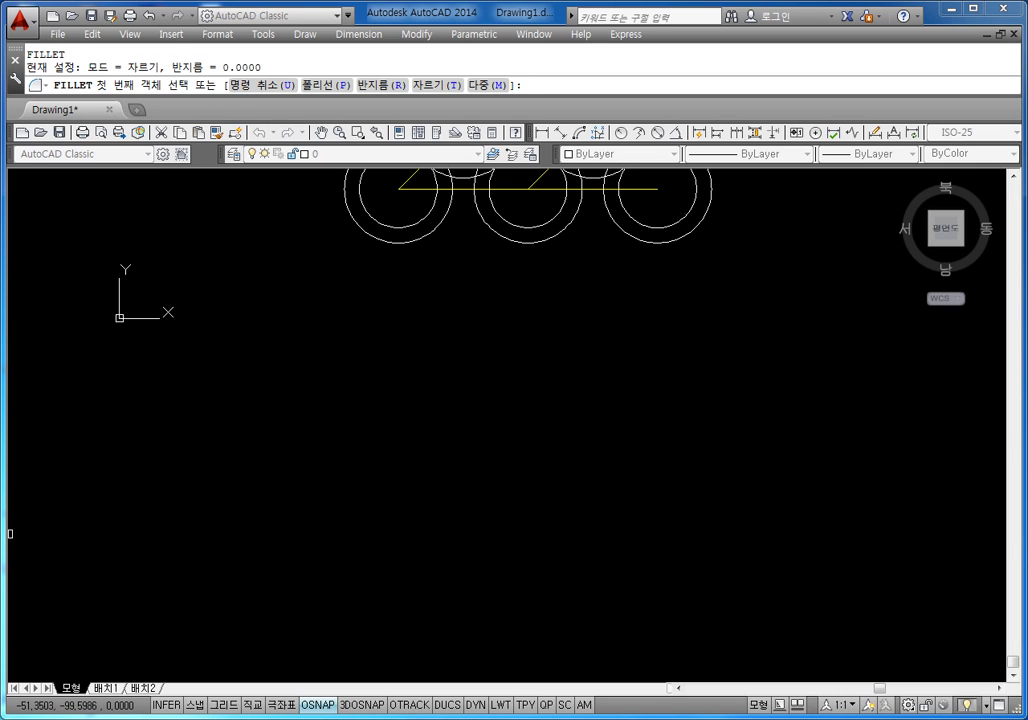
# Switch to Notepad and add a blank line for fresh notes
pyautogui.hotkey('alt', 'Tab')
pyautogui.click(154, 624)
pyautogui.press('Return')
pyautogui.press('Return')
pyautogui.press('Return')
pyautogui.press('Return')
pyautogui.press('Return')
pyautogui.press('Return')
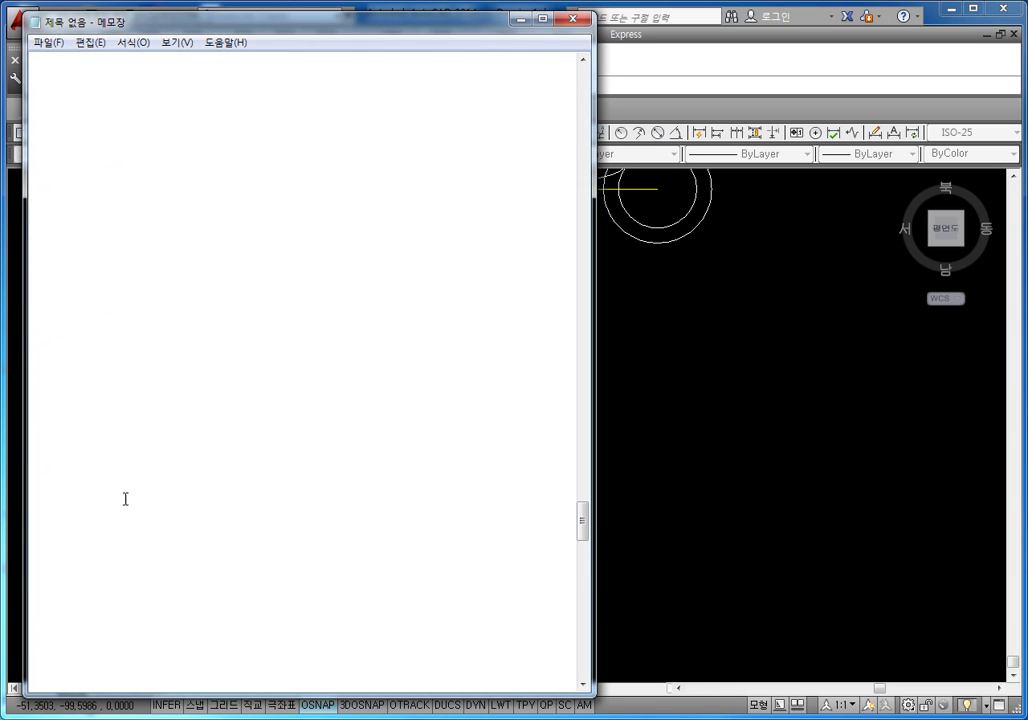
# Write '모깍기' and, on the next line, '모서리에 원호형상 표현' in Notepad
pyautogui.click(56, 164)
pyautogui.write('모')
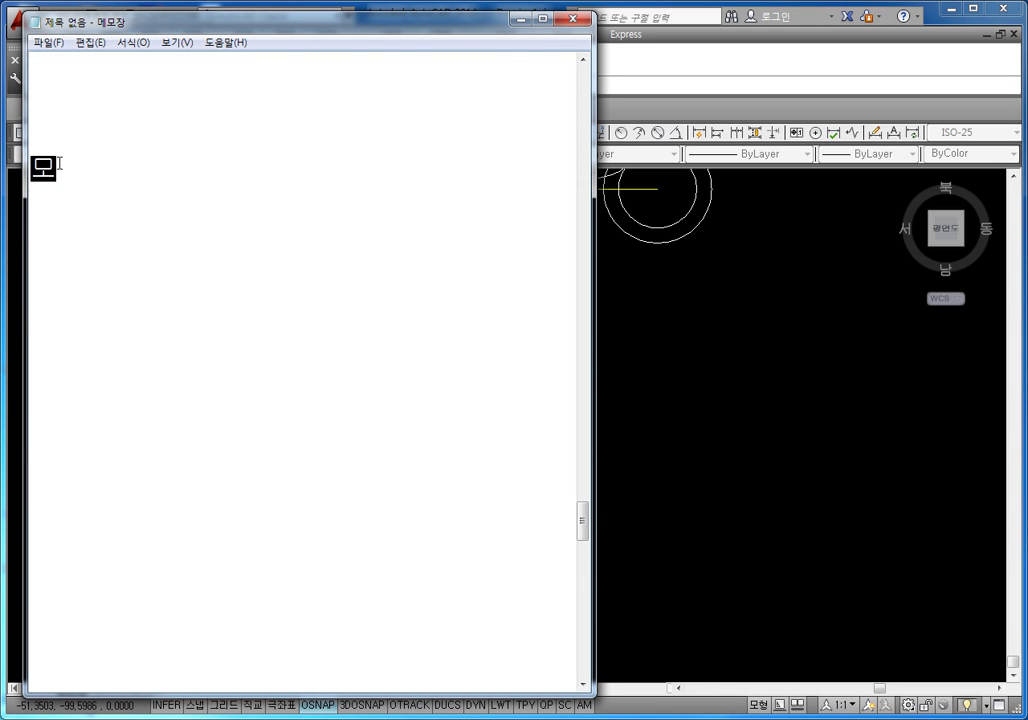
pyautogui.write('깍기')
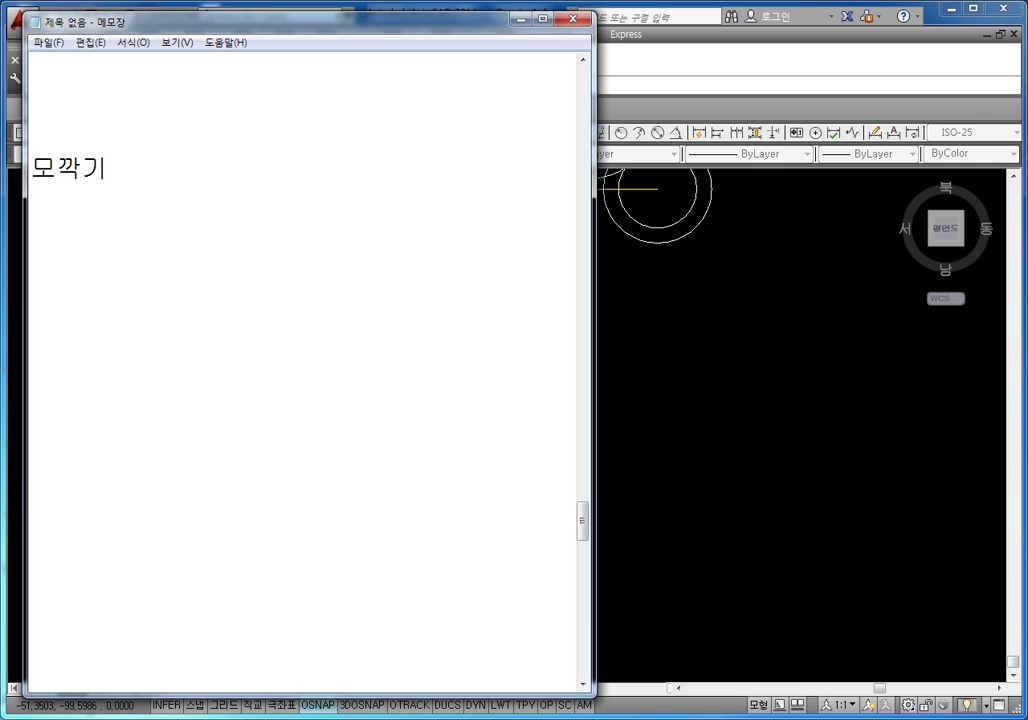
pyautogui.press('Return')
pyautogui.write('모서리 ㅇ')
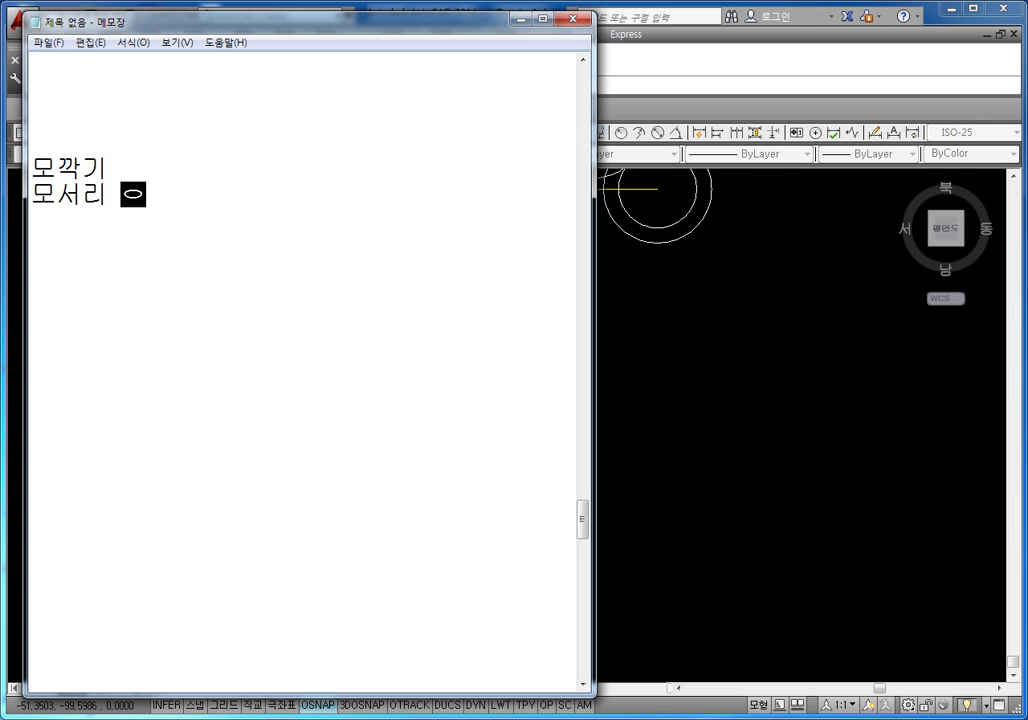
pyautogui.write('원호 ')
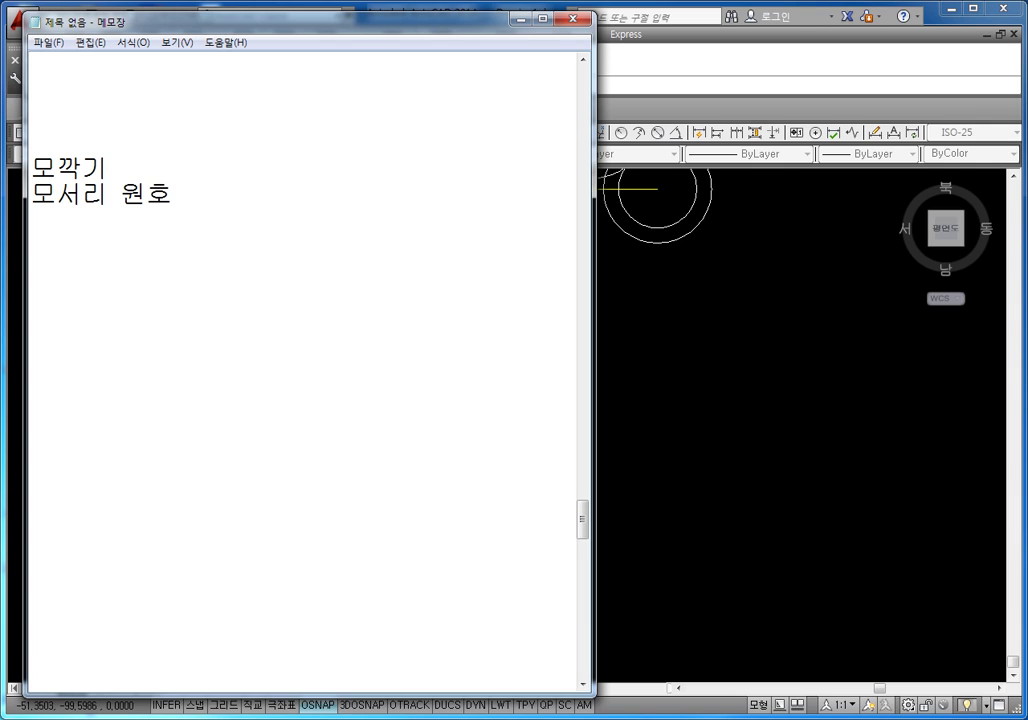
pyautogui.write('형상 표혀')
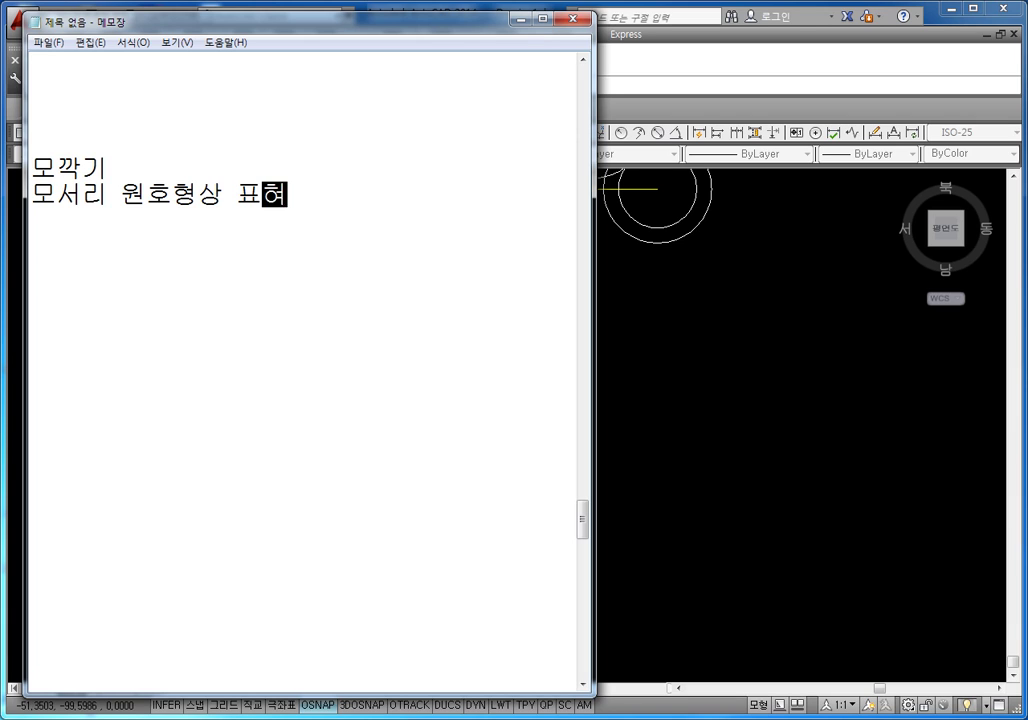
pyautogui.write('ㄴ')
pyautogui.press('Left')
pyautogui.press('Left')
pyautogui.press('Left')
pyautogui.write('에')
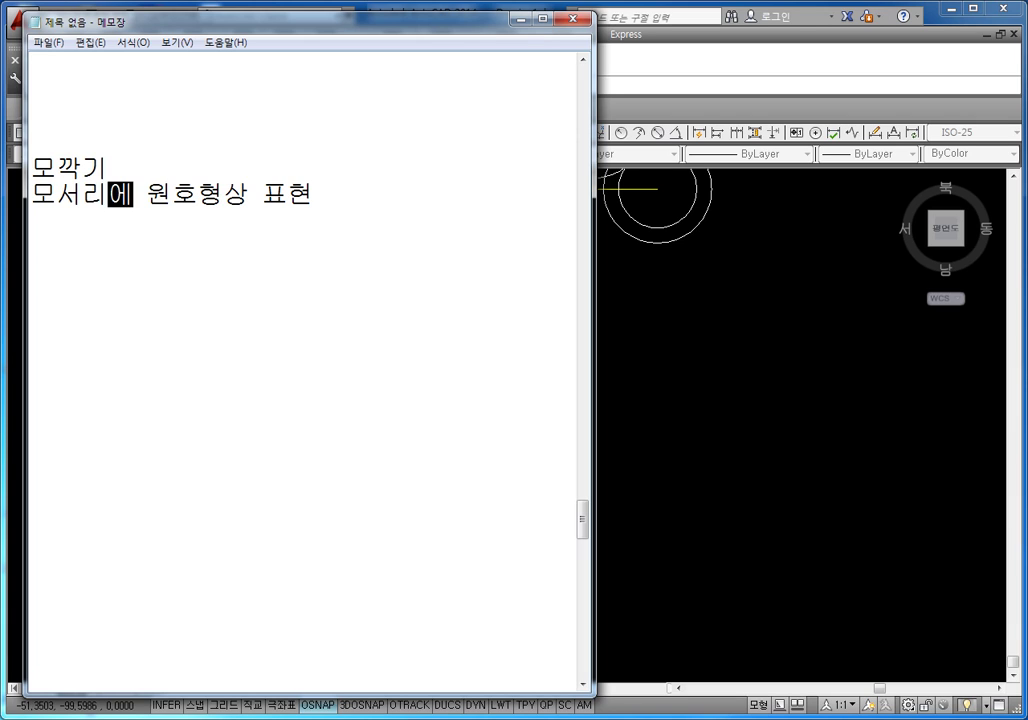
pyautogui.press('Right')
pyautogui.press('Right')
pyautogui.press('Right')
pyautogui.press('Right')
pyautogui.press('Right')
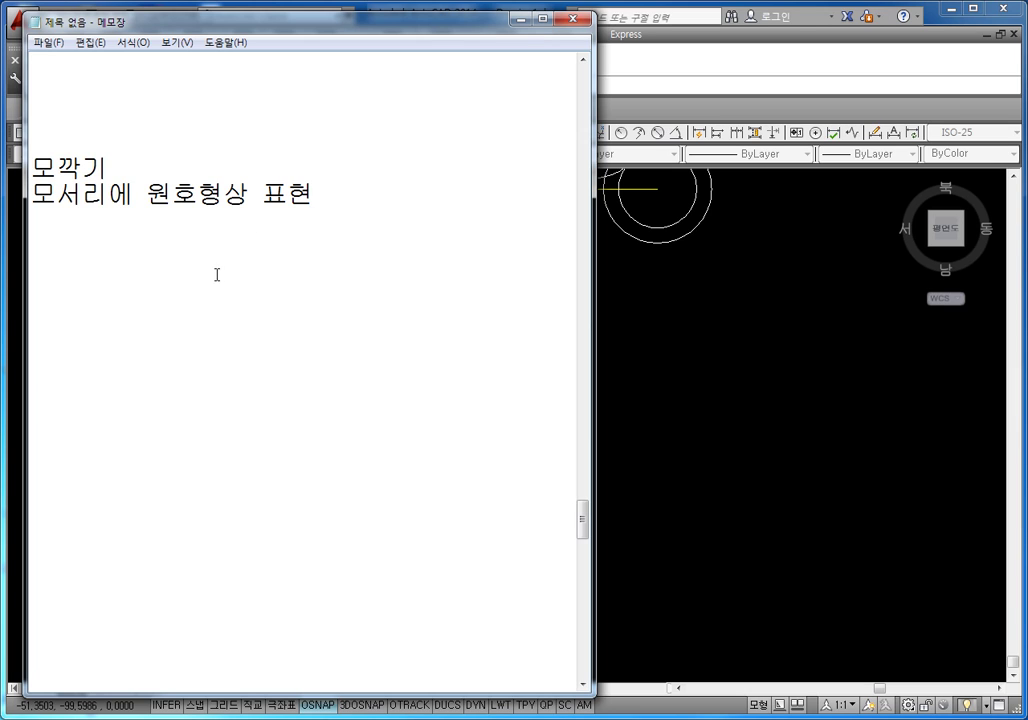
# Add the note 'R값 = 반경값' on a line below
pyautogui.click(63, 268)
pyautogui.write('RRKQT')
pyautogui.press('BackSpace')
pyautogui.press('BackSpace')
pyautogui.press('BackSpace')
pyautogui.press('BackSpace')
pyautogui.write('ㄱ')
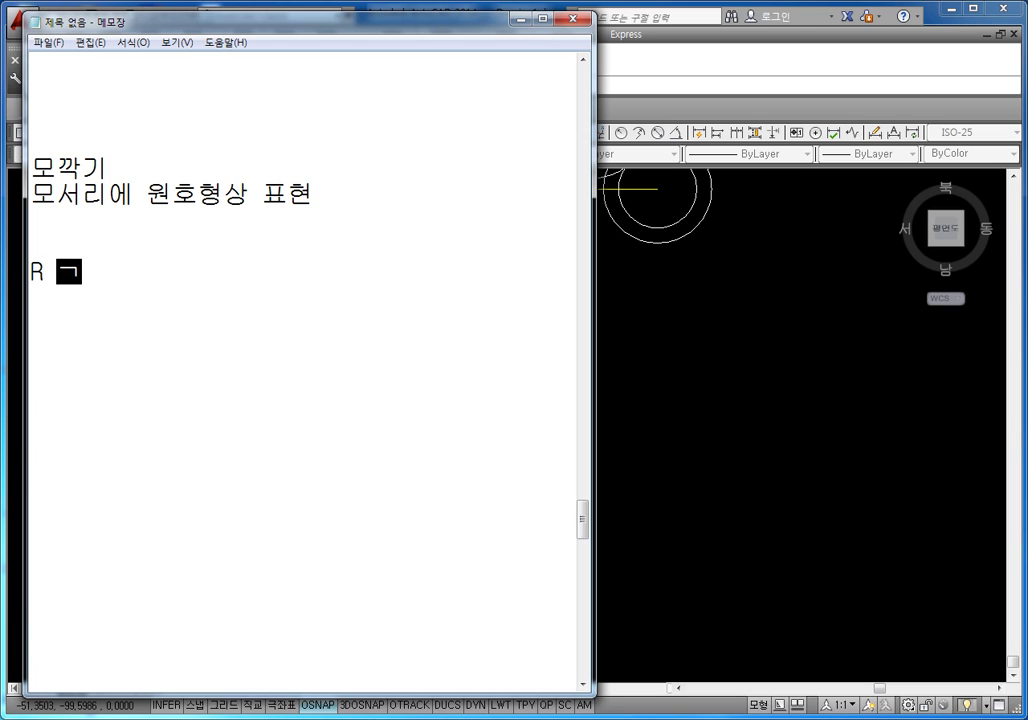
pyautogui.press('BackSpace')
pyautogui.press('BackSpace')
pyautogui.write('가')
pyautogui.press('BackSpace')
pyautogui.write('값')
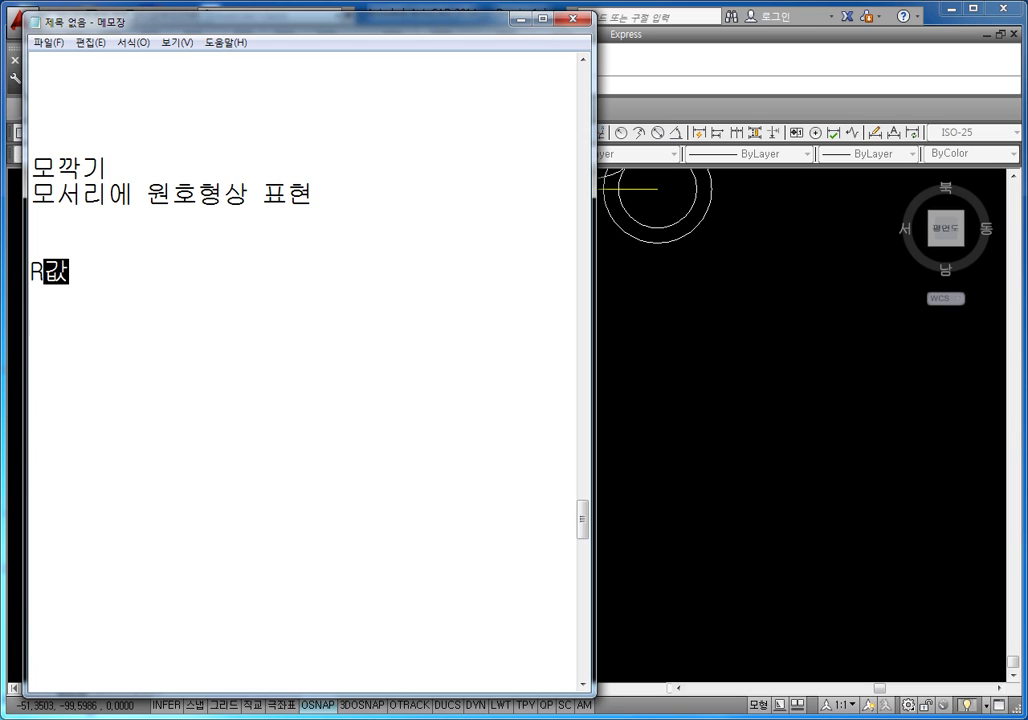
pyautogui.write(' = 바')
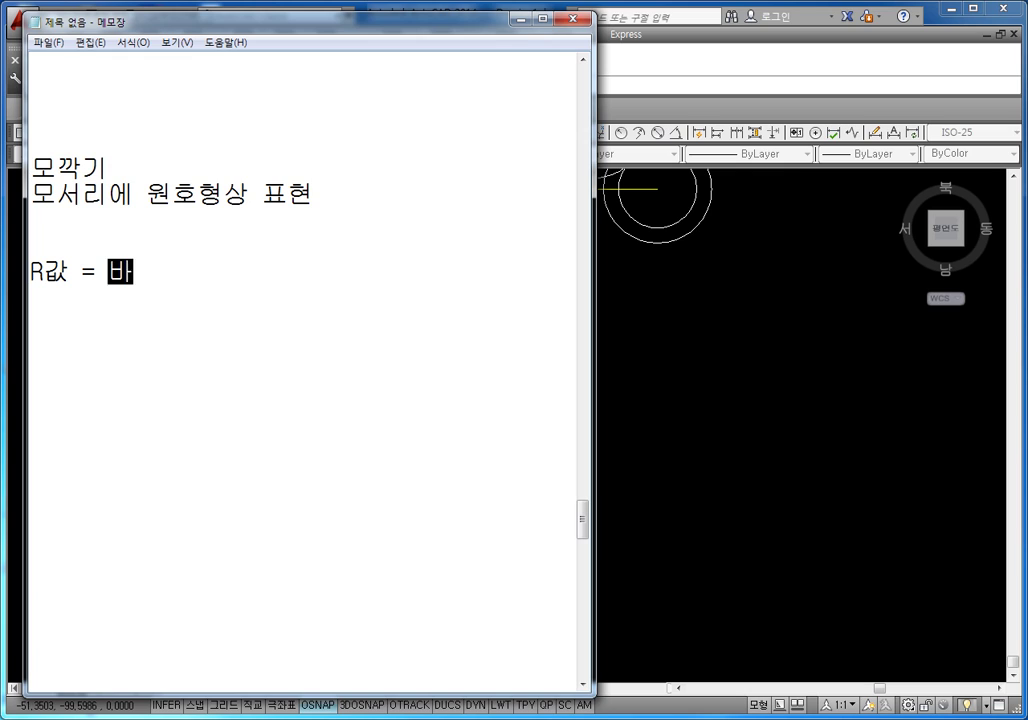
pyautogui.write('ㅏㄴ')
pyautogui.press('BackSpace')
pyautogui.press('BackSpace')
pyautogui.press('BackSpace')
pyautogui.write('ㅂ반ㄱ경값')
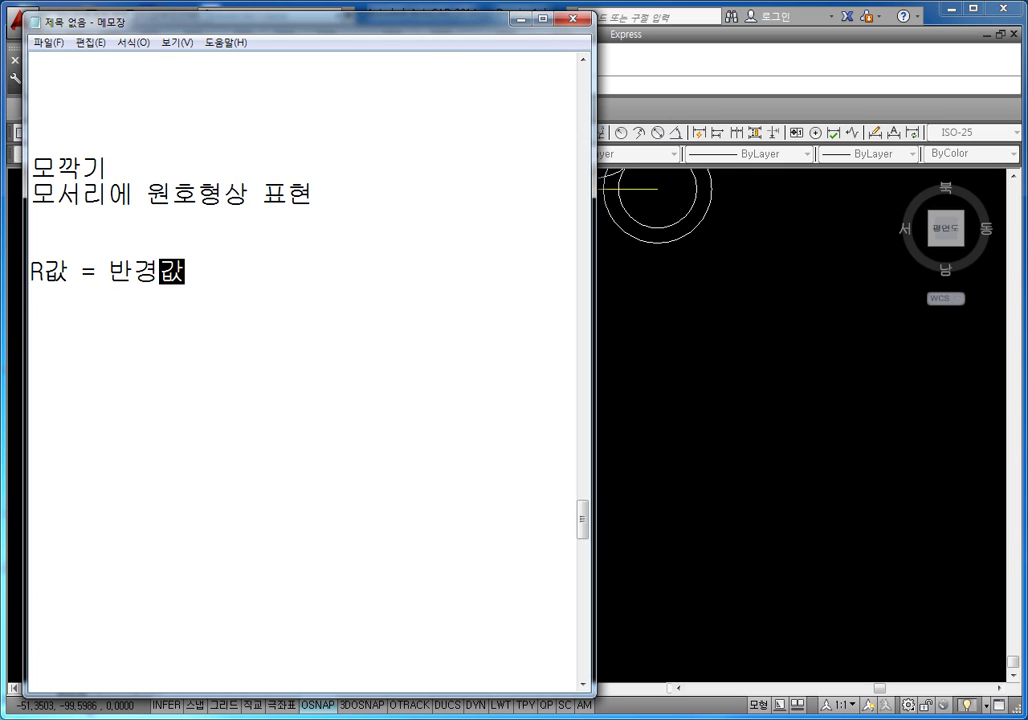
pyautogui.press('Return')
pyautogui.press('Return')
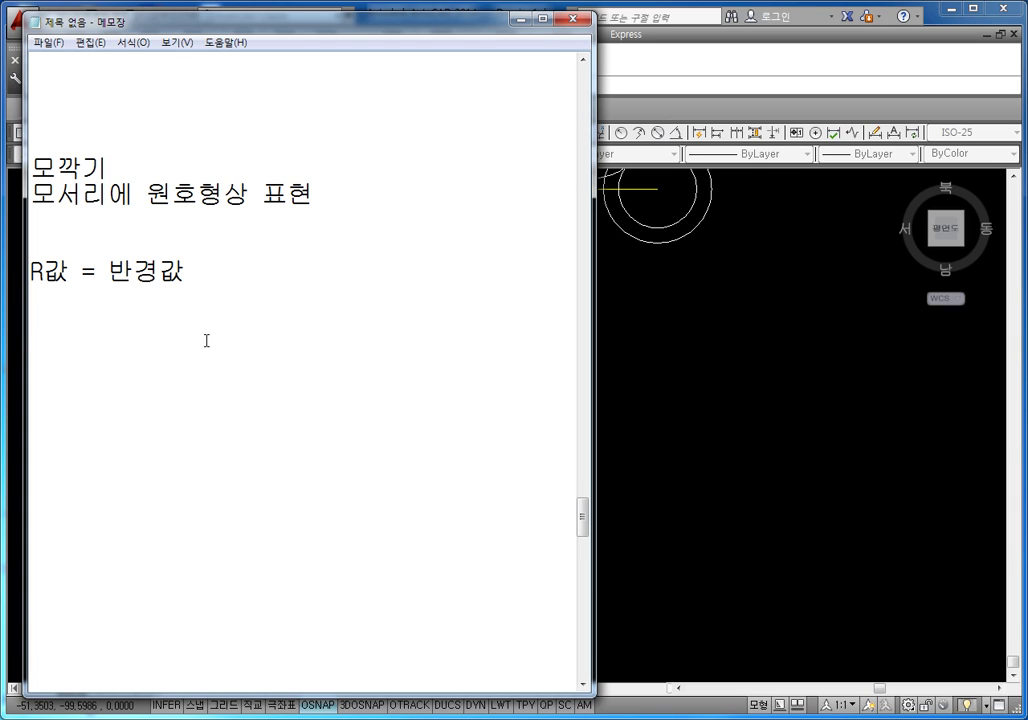
pyautogui.click(218, 334)
# Add a new line reading 'R10'
pyautogui.press('Return')
pyautogui.write('R1')
pyautogui.write('0')
pyautogui.press('Return')
pyautogui.press('Return')
pyautogui.press('BackSpace')
pyautogui.press('BackSpace')
# Insert '선그리기 완료 후' and '필렛' on lines above R10
pyautogui.click(84, 330)
pyautogui.press('Return')
pyautogui.press('Return')
pyautogui.write('WLR')
pyautogui.press('BackSpace')
pyautogui.press('BackSpace')
pyautogui.press('BackSpace')
pyautogui.write('선ㄹ')
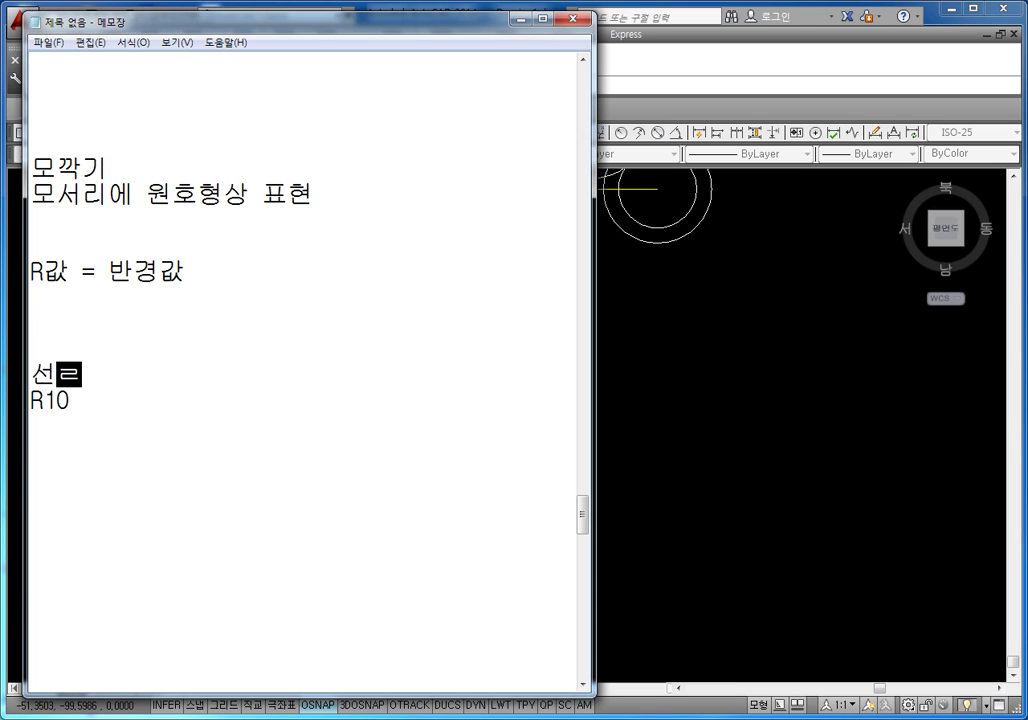
pyautogui.write('르기')
pyautogui.press('BackSpace')
pyautogui.press('BackSpace')
pyautogui.press('BackSpace')
pyautogui.write('그릭')
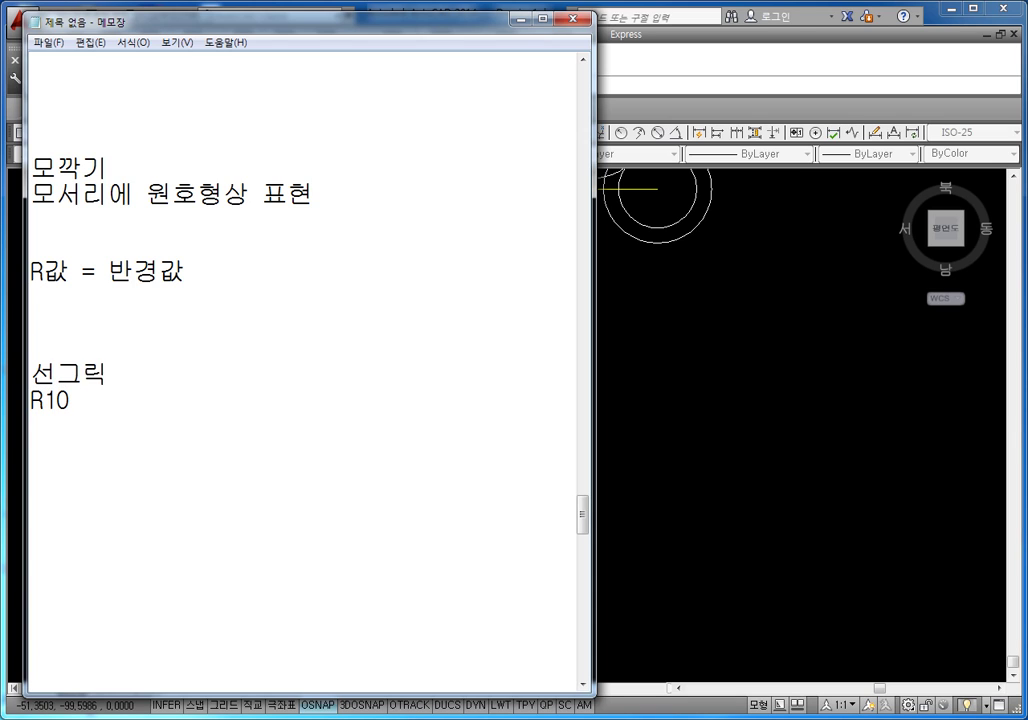
pyautogui.write('기 ㅇㅗ완료 ㅎ')
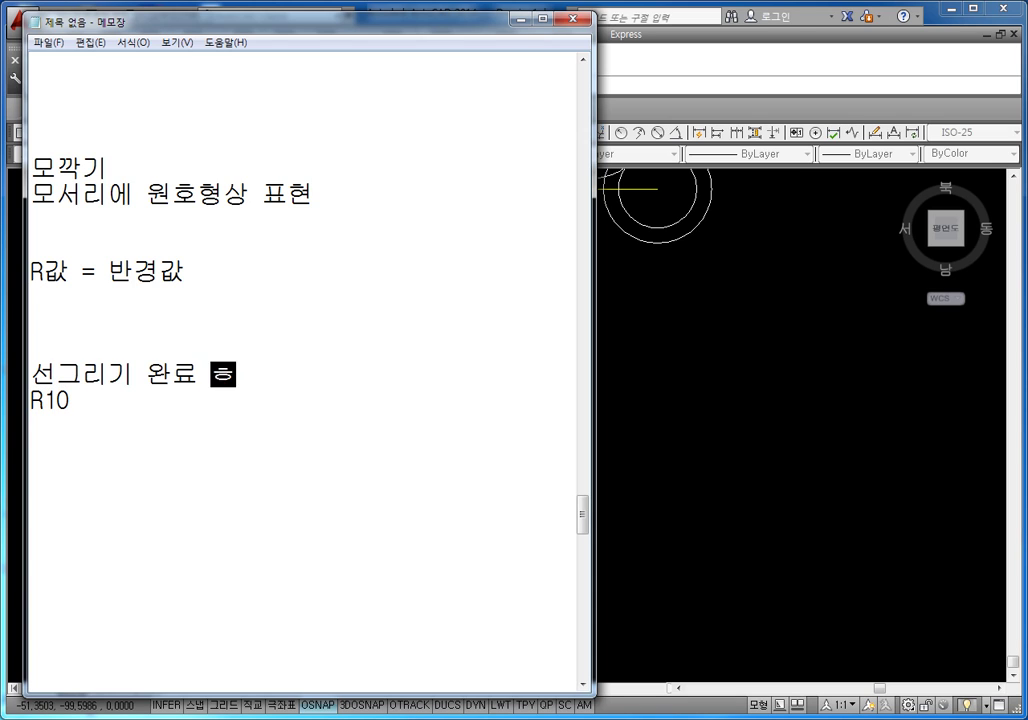
pyautogui.write('ㅜ')
pyautogui.press('Return')
pyautogui.write('필')
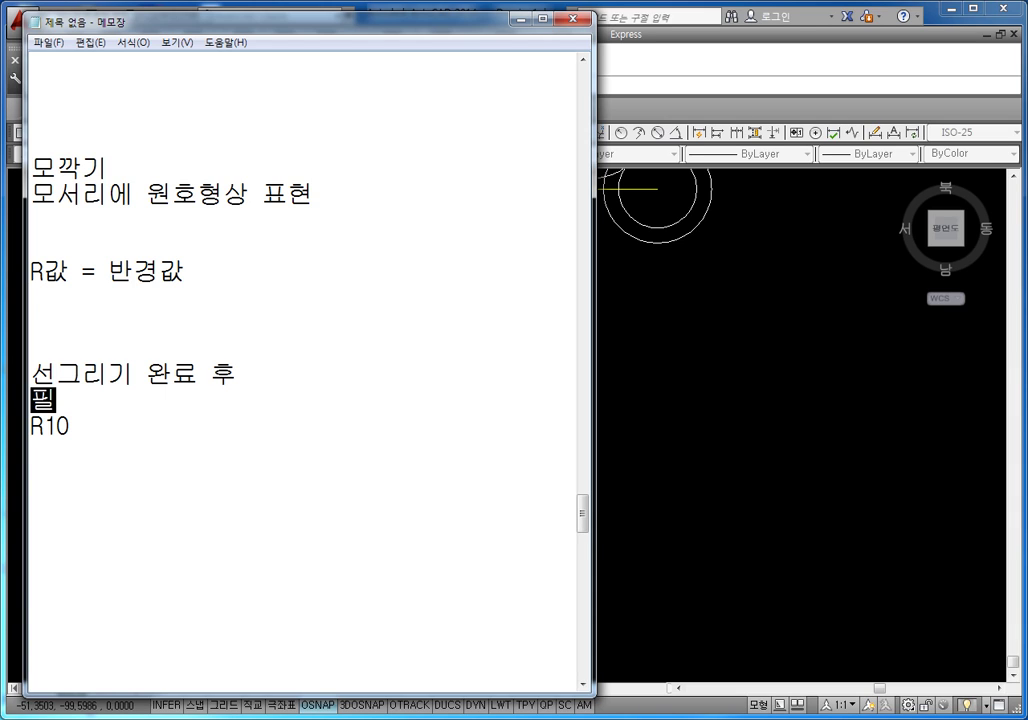
pyautogui.write('레ㅅ')
pyautogui.press('Down')
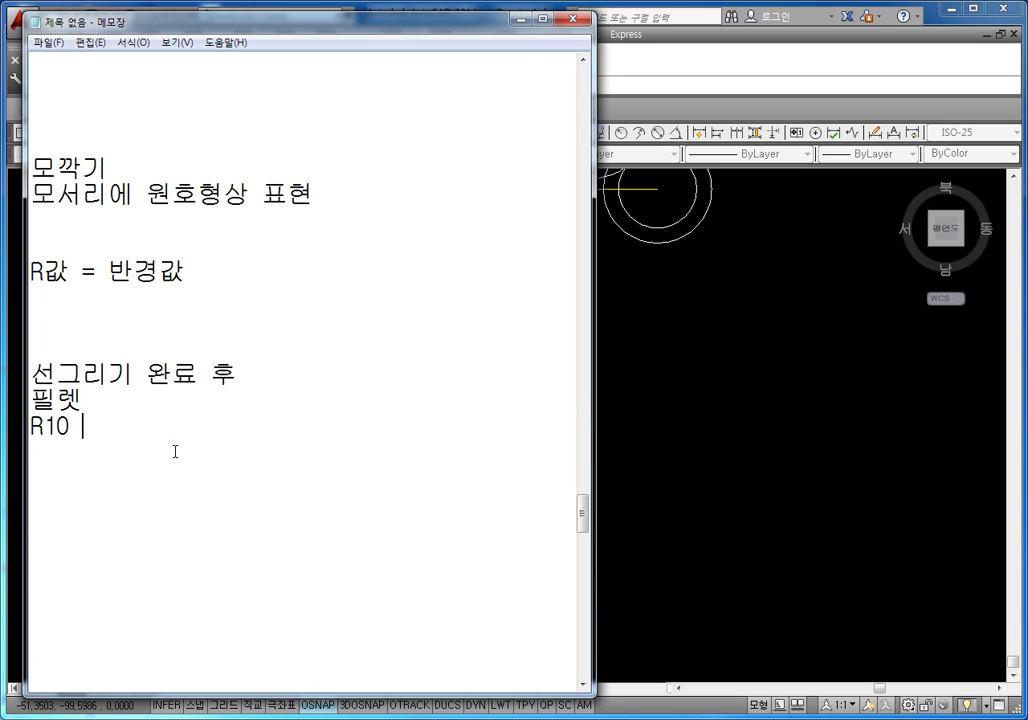
# Add the line 'ESC 2번이상' below R10
pyautogui.press('Return')
pyautogui.press('Return')
pyautogui.press('Return')
pyautogui.write('32')
pyautogui.press('BackSpace')
pyautogui.press('BackSpace')
pyautogui.write('ㄷㄴ')
pyautogui.press('BackSpace')
pyautogui.press('BackSpace')
pyautogui.write('ES')
pyautogui.write('C')
pyautogui.hotkey('alt', 'space')
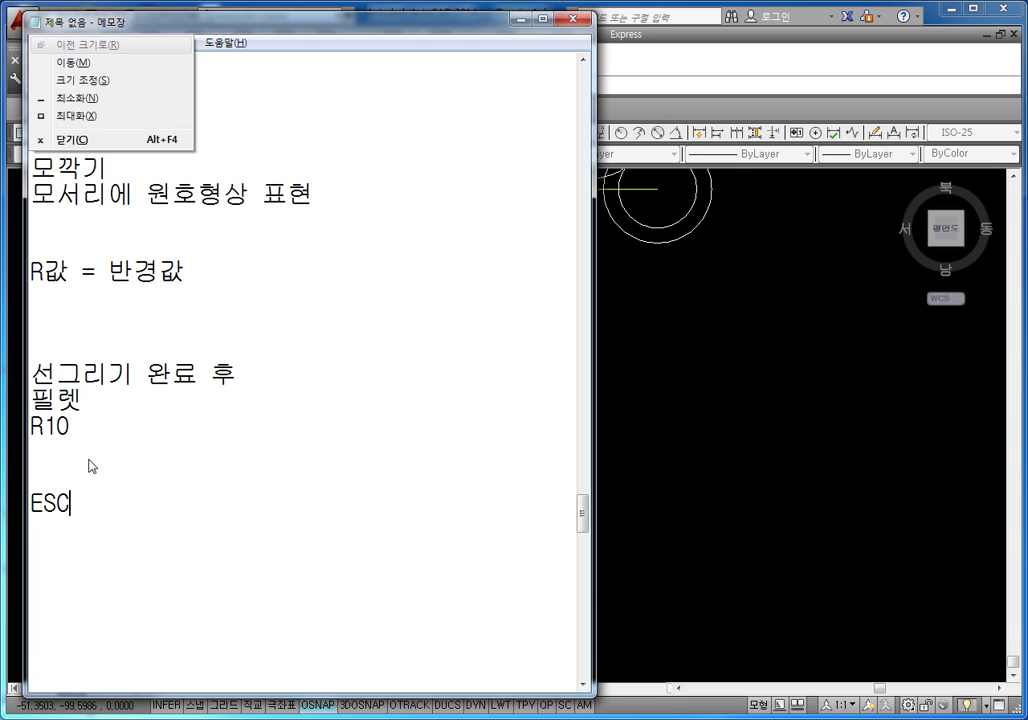
pyautogui.press('Escape')
pyautogui.write('23')
pyautogui.press('BackSpace')
pyautogui.write('2')
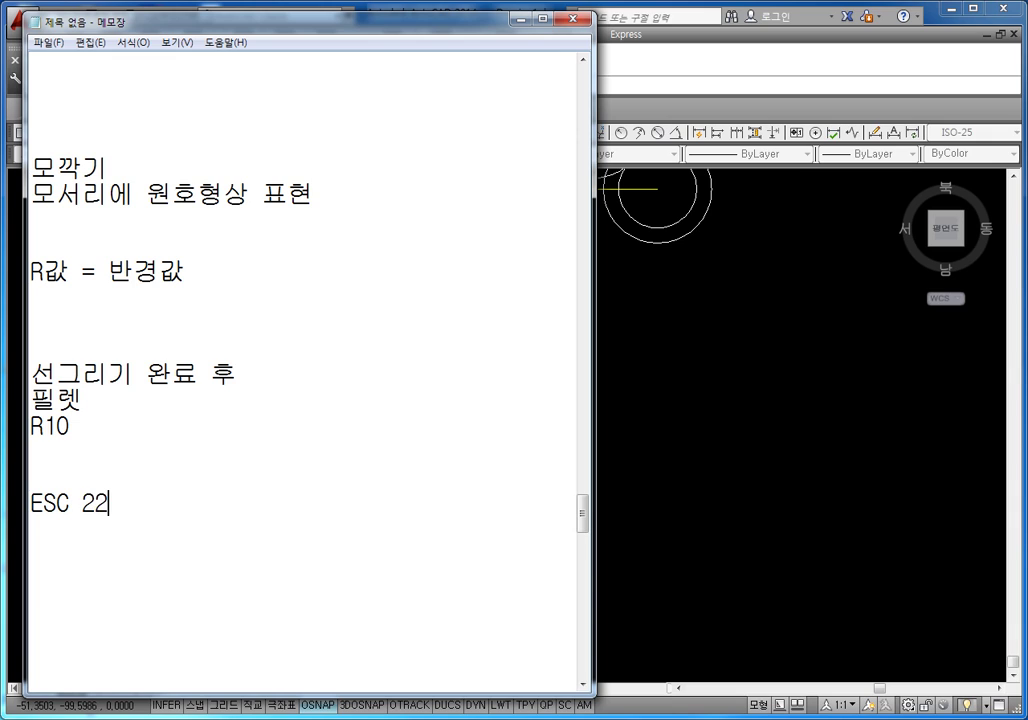
pyautogui.press('BackSpace')
pyautogui.write('번이상')
pyautogui.press('Return')
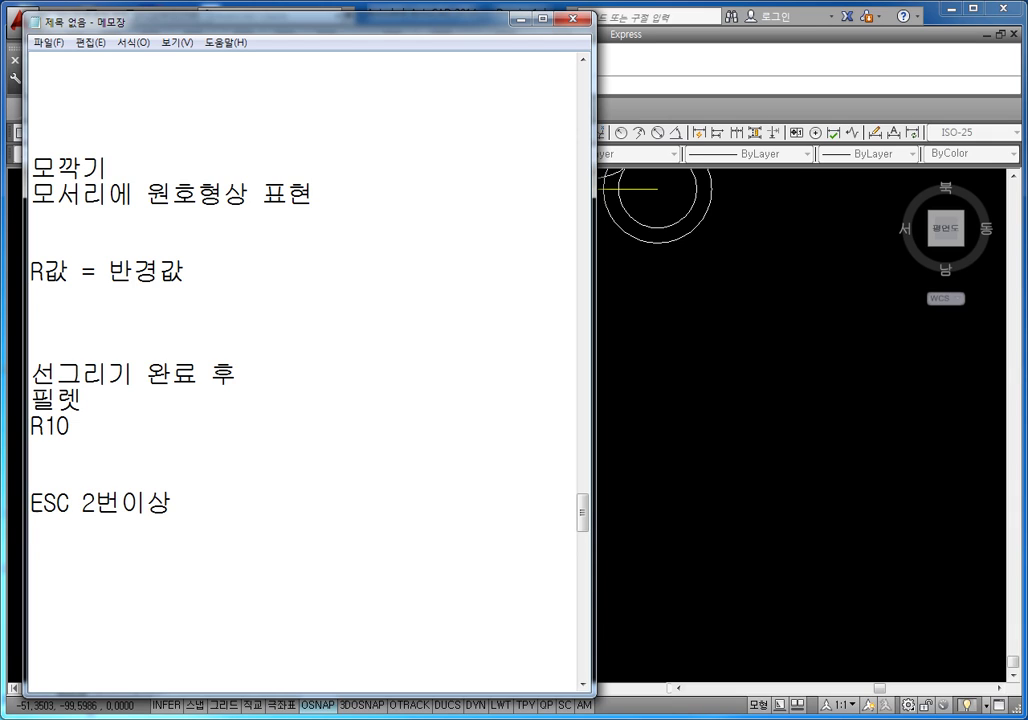
pyautogui.write('SL')
pyautogui.press('BackSpace')
pyautogui.press('BackSpace')
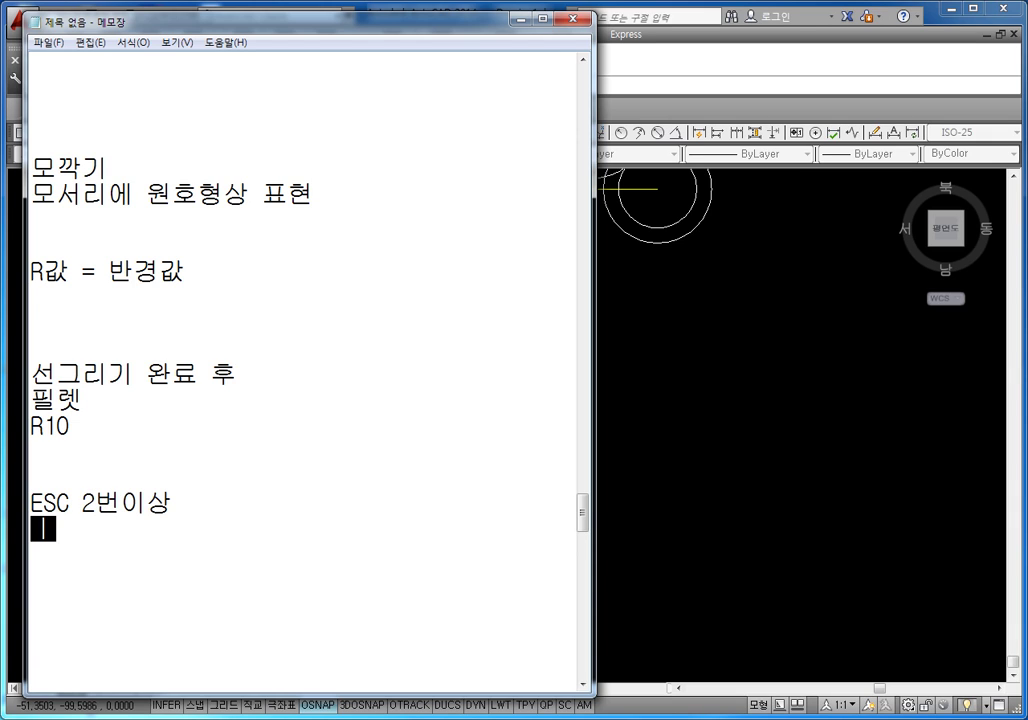
# Write 'L 엔터' and '임의점클릭' on separate lines
pyautogui.write('L 엔')
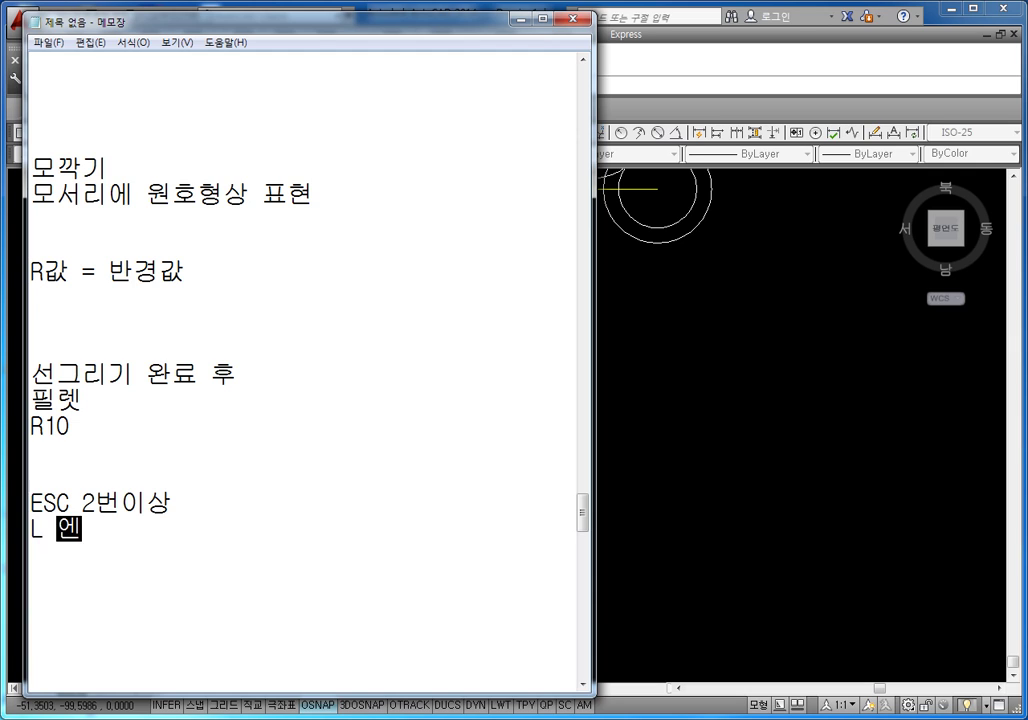
pyautogui.write('터')
pyautogui.press('Return')
pyautogui.write('ㅇ')
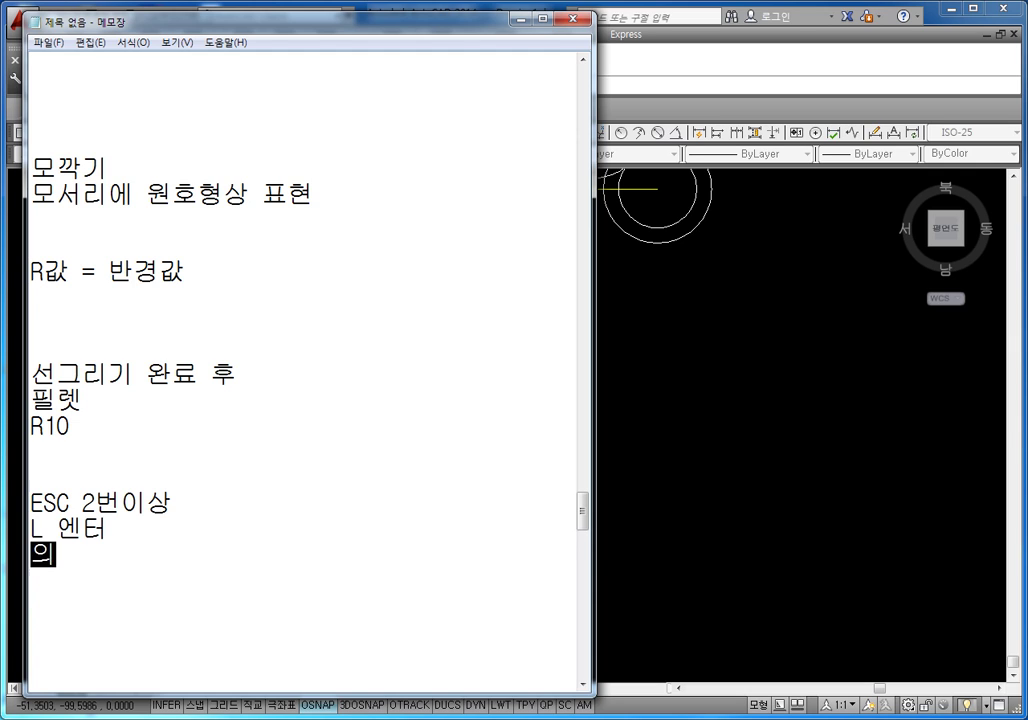
pyautogui.write('미ㅇ')
pyautogui.press('BackSpace')
pyautogui.press('BackSpace')
pyautogui.press('BackSpace')
pyautogui.write('임의')
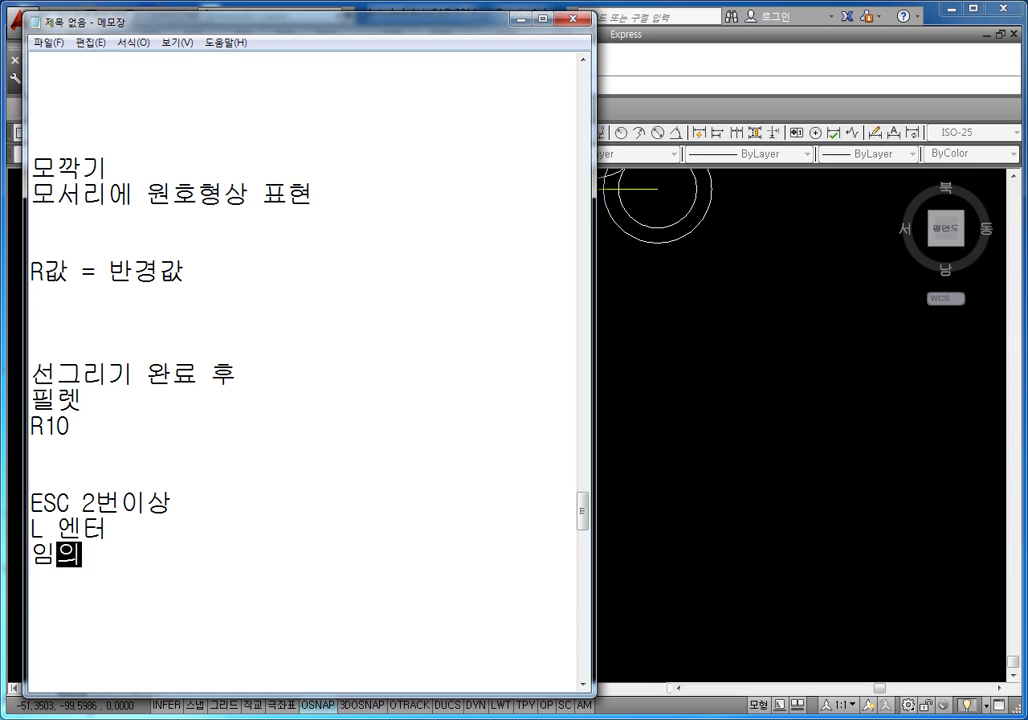
pyautogui.write(' 점ㅋㅋ')
pyautogui.press('BackSpace')
pyautogui.press('BackSpace')
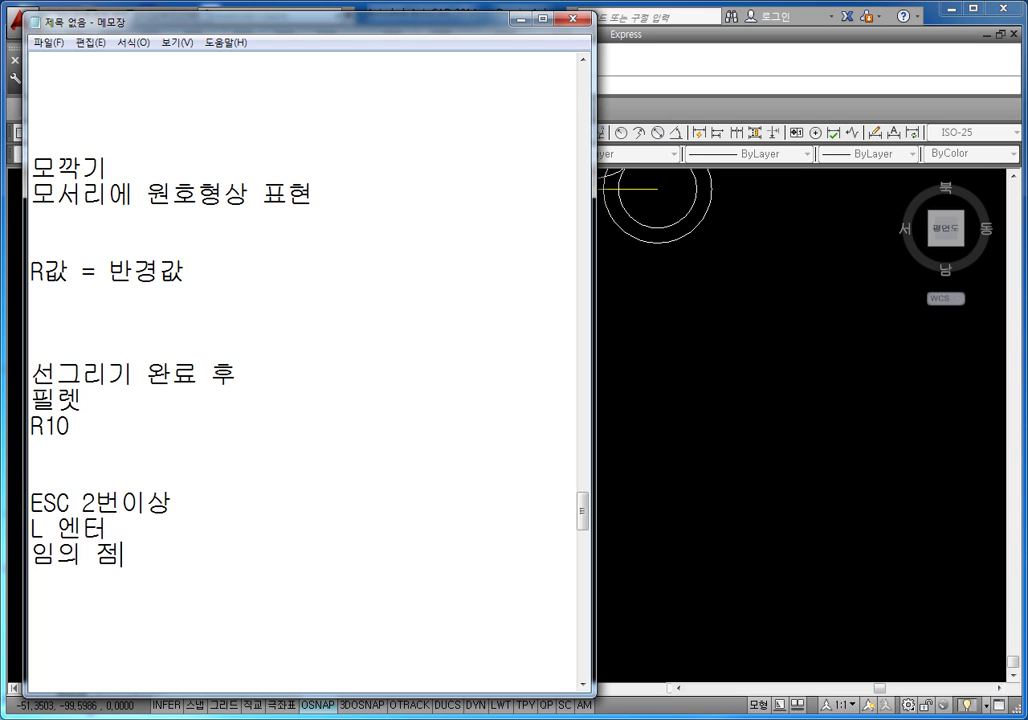
pyautogui.write('클ㄹ릭')
pyautogui.press('Return')
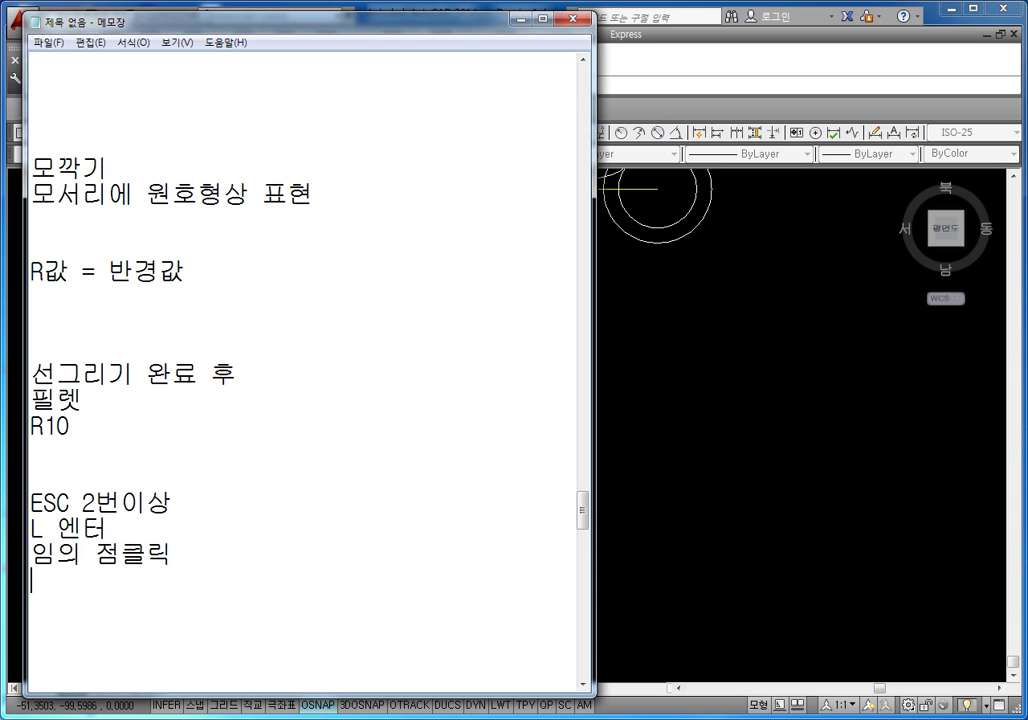
pyautogui.press('BackSpace')
pyautogui.press('Home')
pyautogui.press('Right')
pyautogui.press('Right')
pyautogui.press('Right')
pyautogui.press('BackSpace')
pyautogui.press('Right')
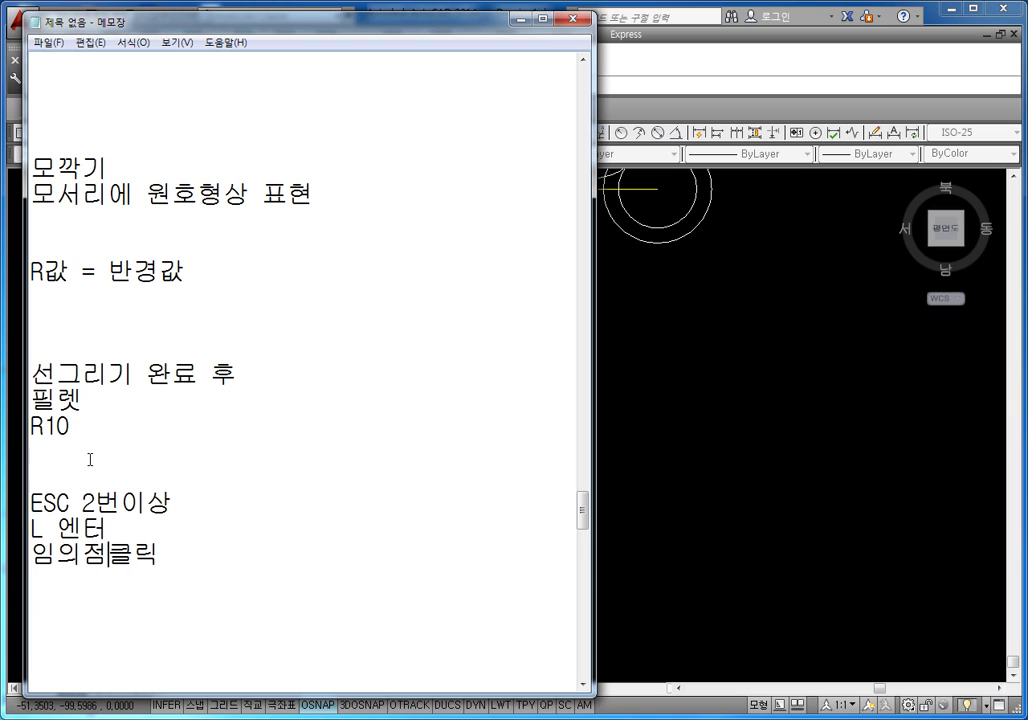
pyautogui.press('End')
pyautogui.press('Return')
pyautogui.write('@')
pyautogui.write('60,0')
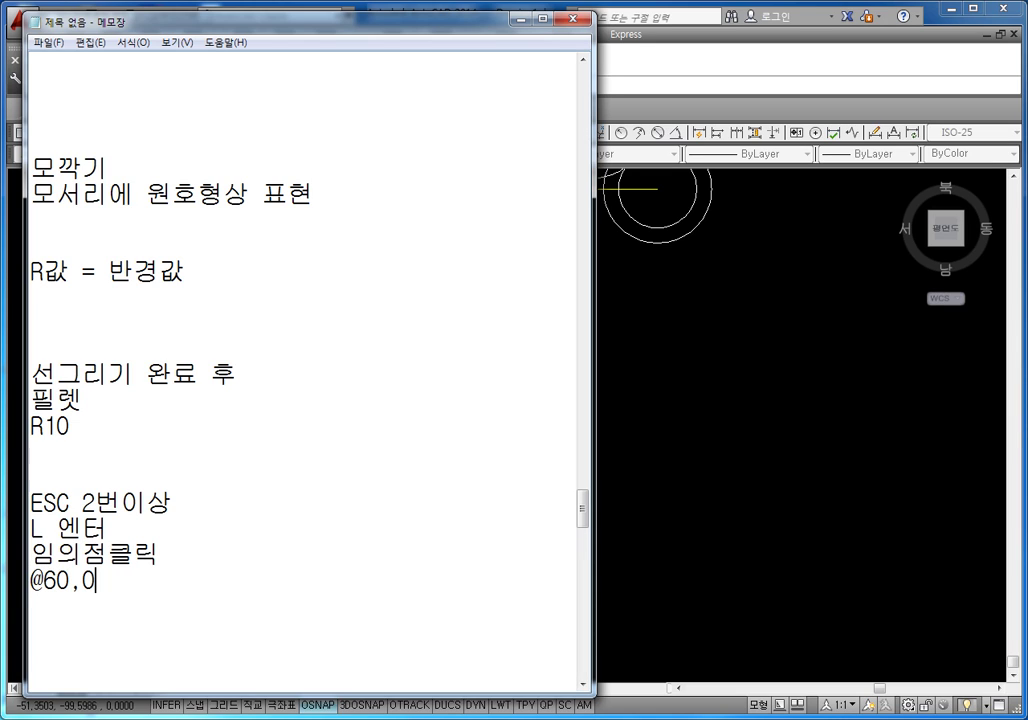
pyautogui.press('Return')
pyautogui.write('@0,60')
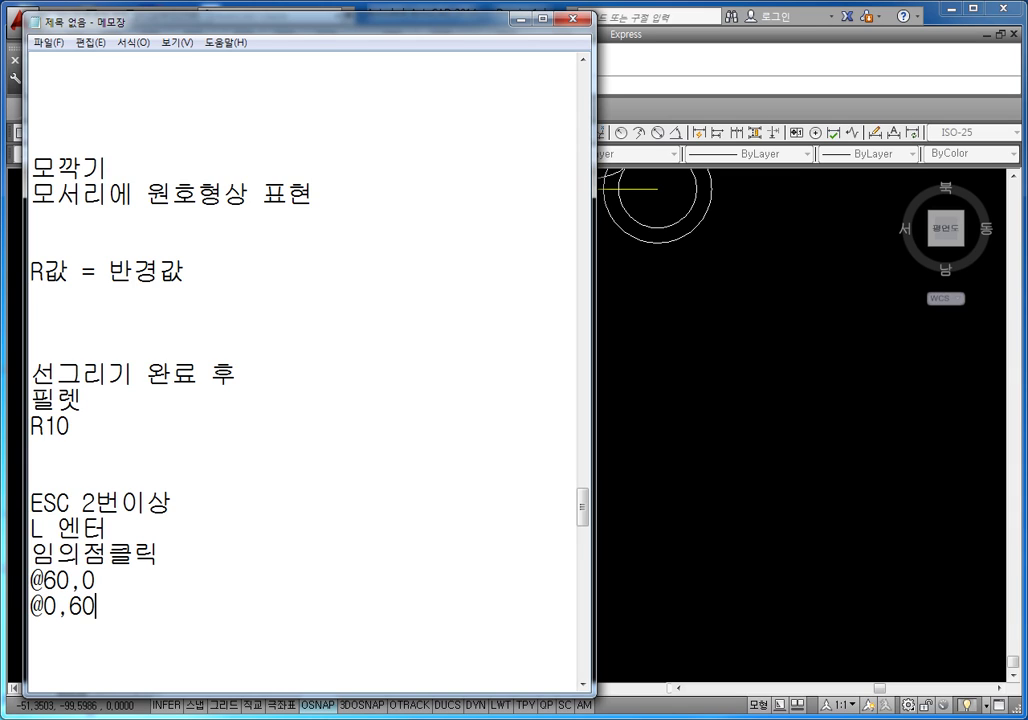
pyautogui.press('Return')
pyautogui.write('2')
pyautogui.press('BackSpace')
pyautogui.write('@-60')
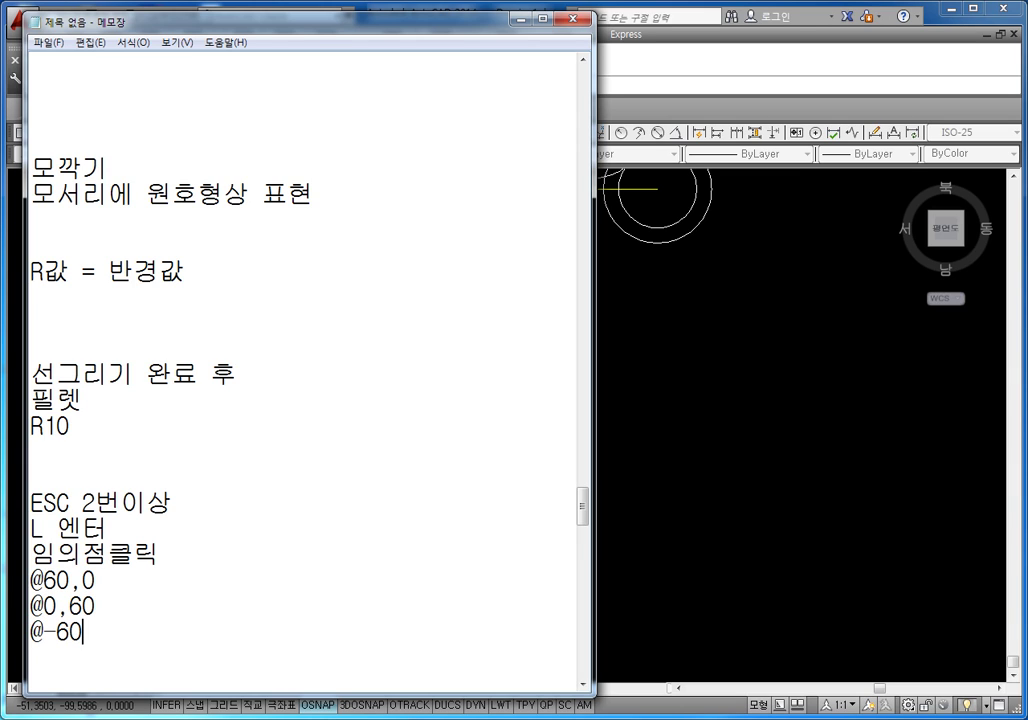
pyautogui.write(',0')
pyautogui.press('Return')
pyautogui.write('@-')
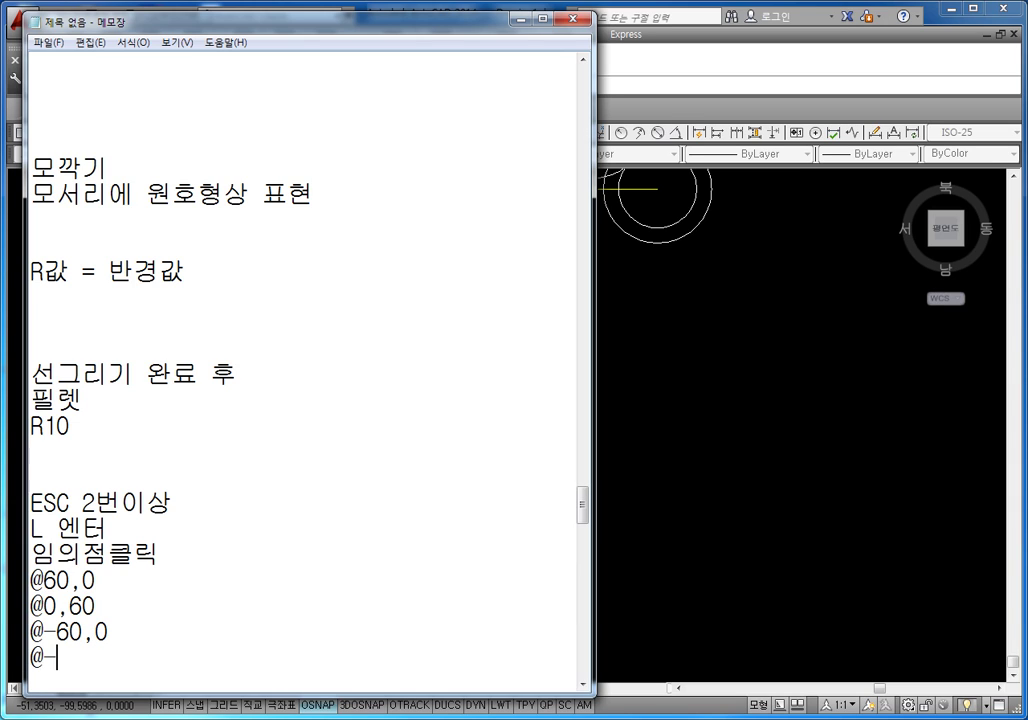
pyautogui.write('0,60')
# Finish the list with a final '엔터' line
pyautogui.press('Return')
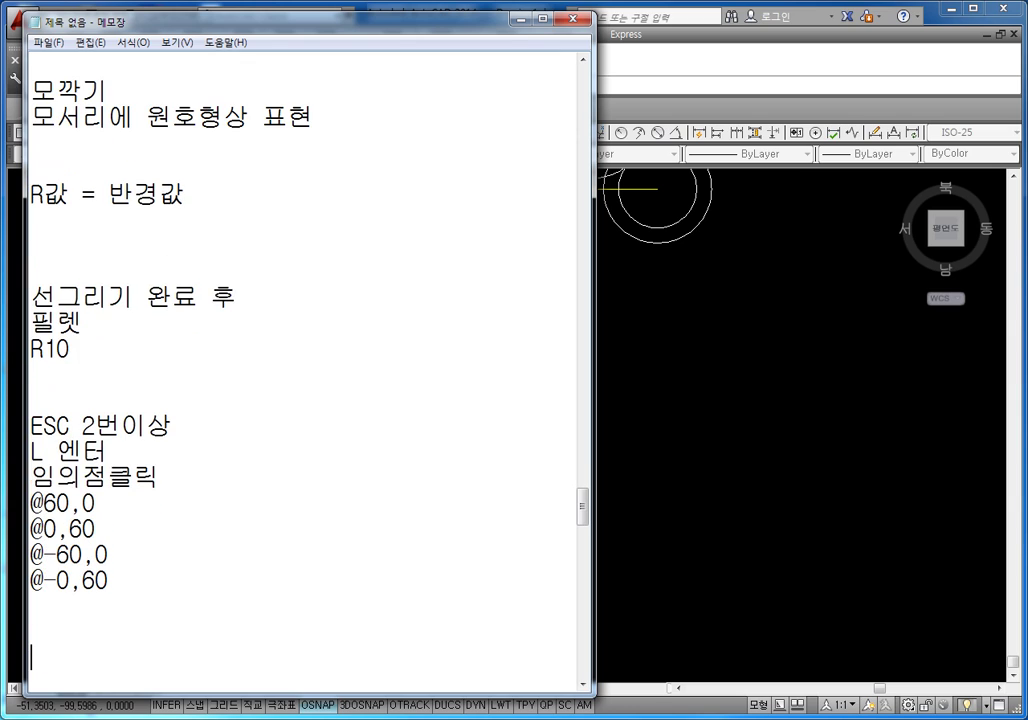
pyautogui.write('ESC')
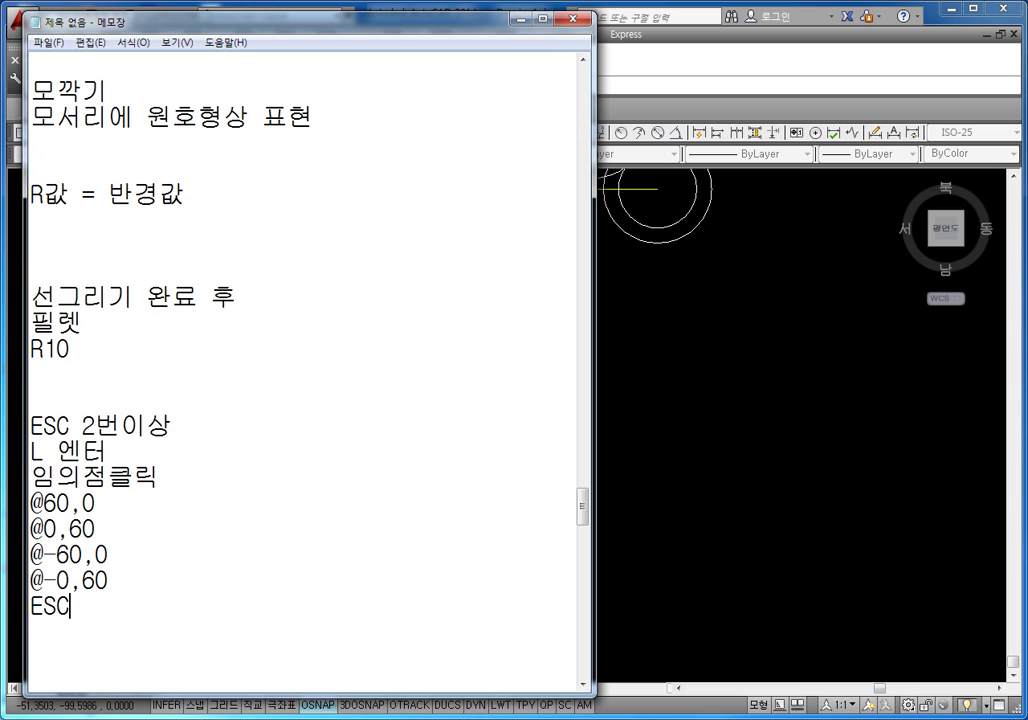
pyautogui.press('BackSpace')
pyautogui.press('BackSpace')
pyautogui.press('BackSpace')
pyautogui.press('BackSpace')
pyautogui.write('엔ㅌㅓ')
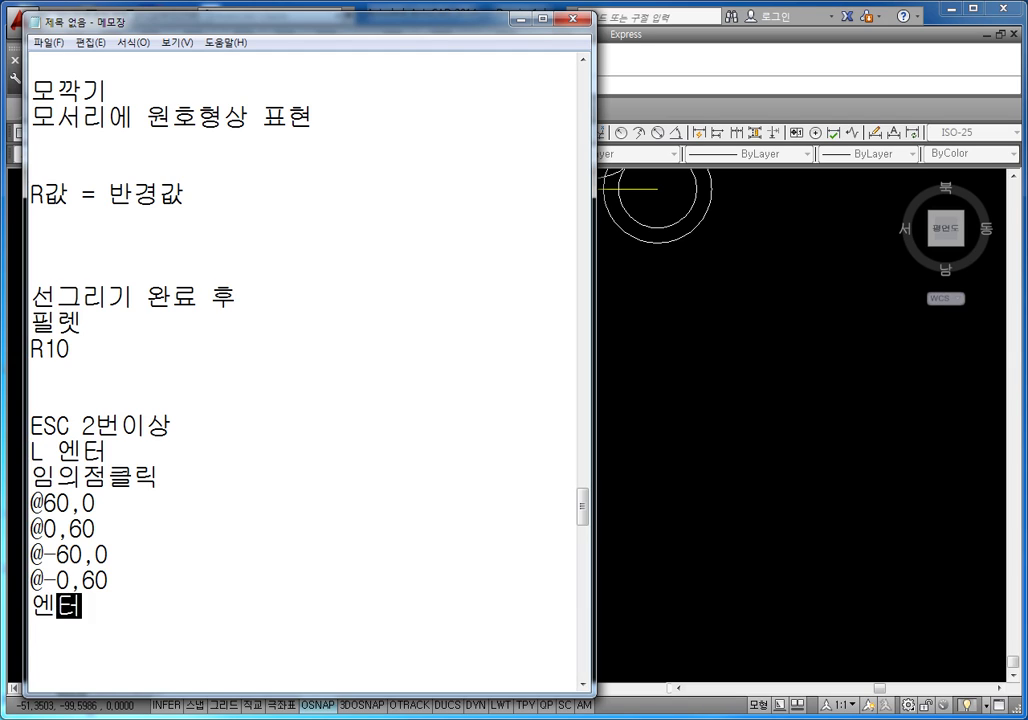
pyautogui.press('Return')
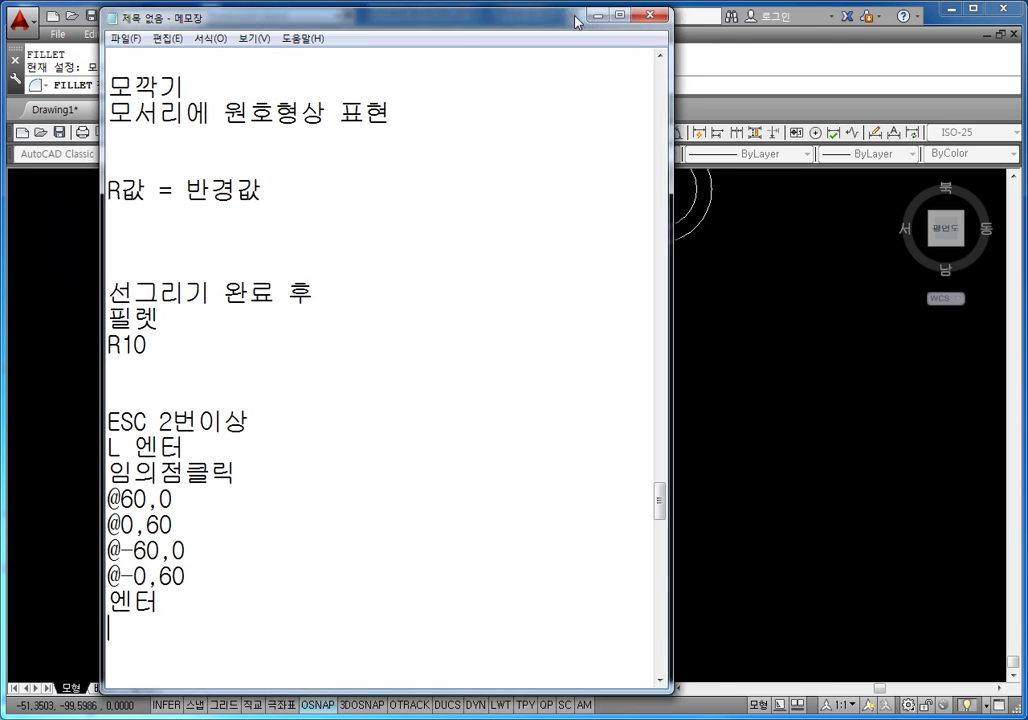
# Arrange the AutoCAD drawing and Notepad notes side by side
pyautogui.moveTo(412, 22); pyautogui.dragTo(882, 13)
pyautogui.click(380, 282)
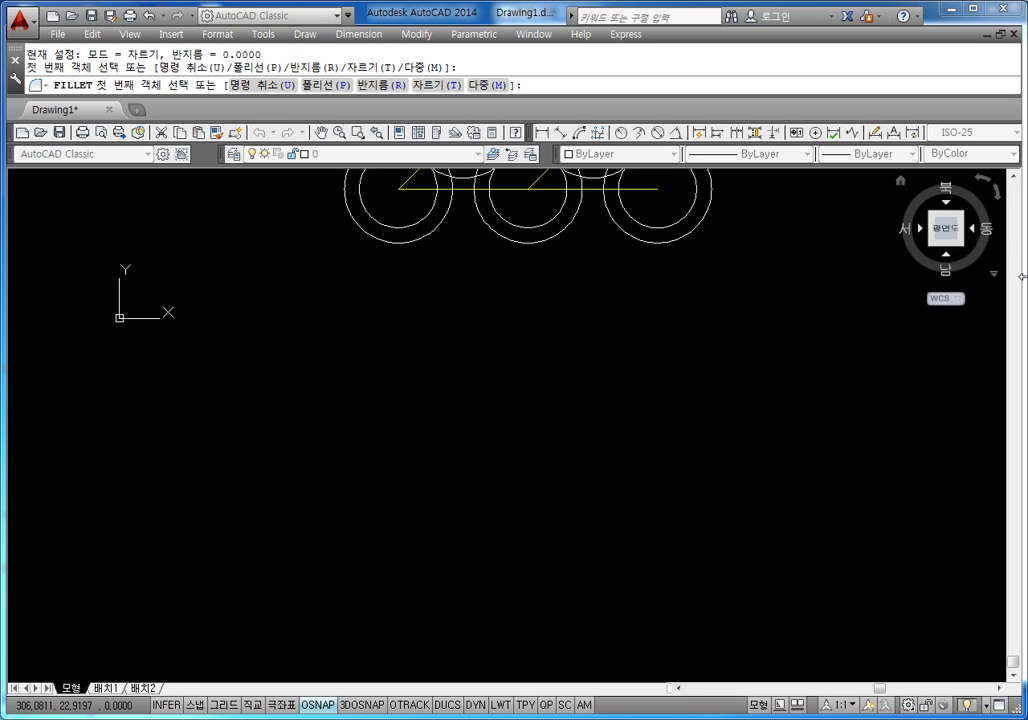
pyautogui.moveTo(1022, 276); pyautogui.dragTo(494, 283)
pyautogui.click(760, 53)
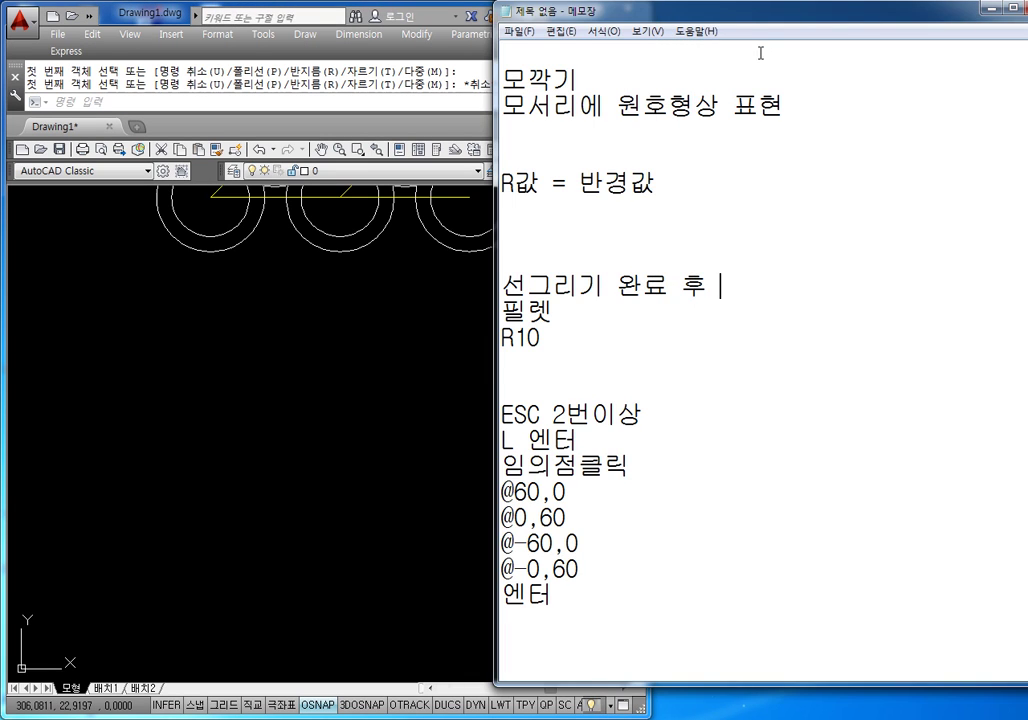
pyautogui.moveTo(734, 13); pyautogui.dragTo(895, 42)
pyautogui.click(379, 318)
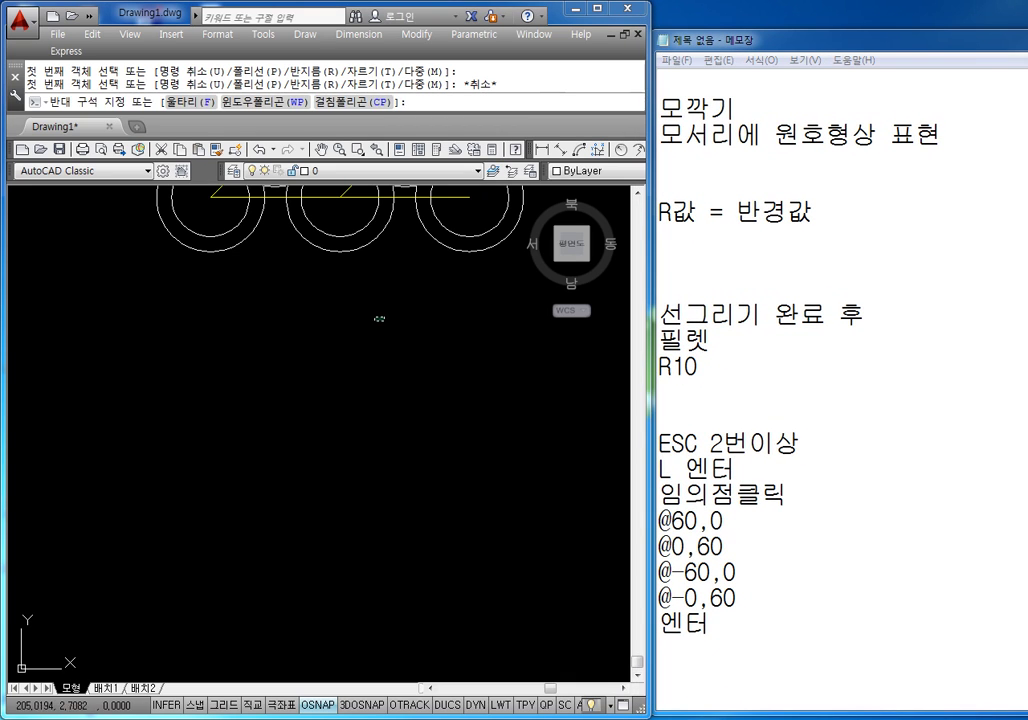
# Cancel the pending command and start LINE with L
pyautogui.press('Escape')
pyautogui.press('Escape')
pyautogui.write('L')
pyautogui.press('Return')
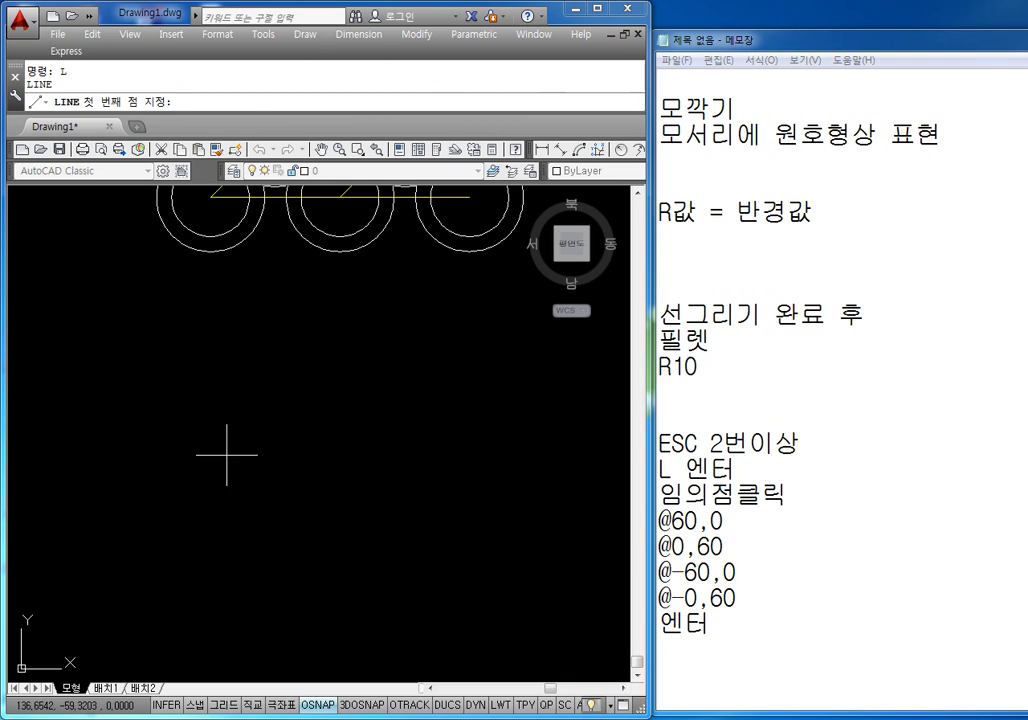
# Begin a line, then cancel it after the mistyped coordinate 260,0
pyautogui.click(201, 541)
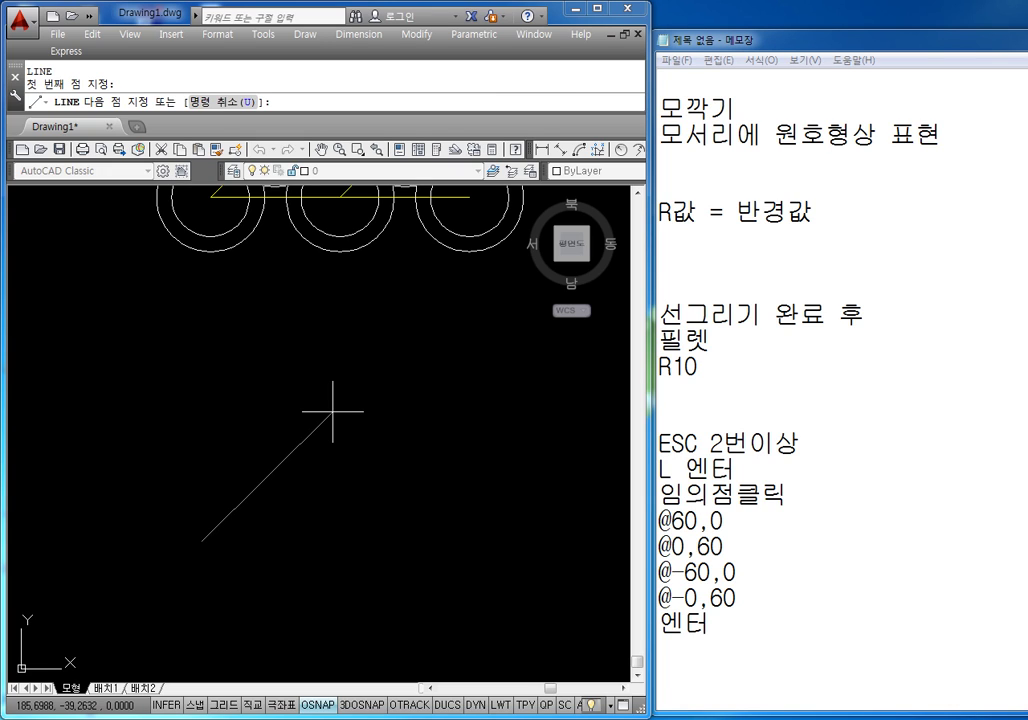
pyautogui.write('260,0')
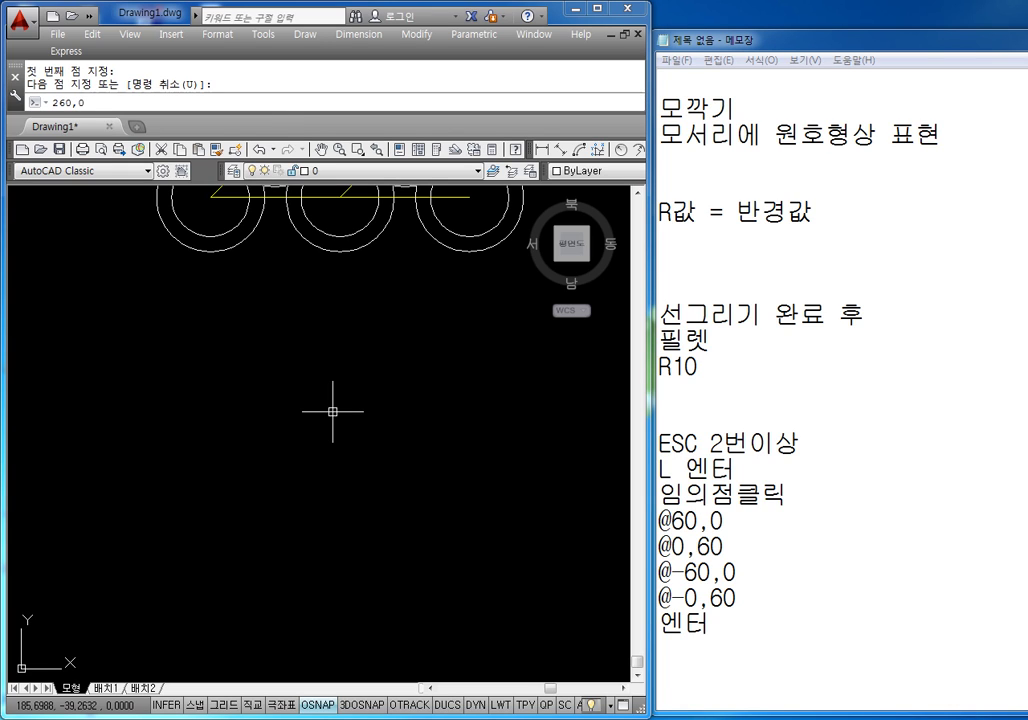
pyautogui.press('BackSpace')
pyautogui.press('BackSpace')
pyautogui.press('BackSpace')
pyautogui.press('Escape')
# Restart LINE and draw the closed 60×60 square from a picked start point
pyautogui.write('l')
pyautogui.press('Return')
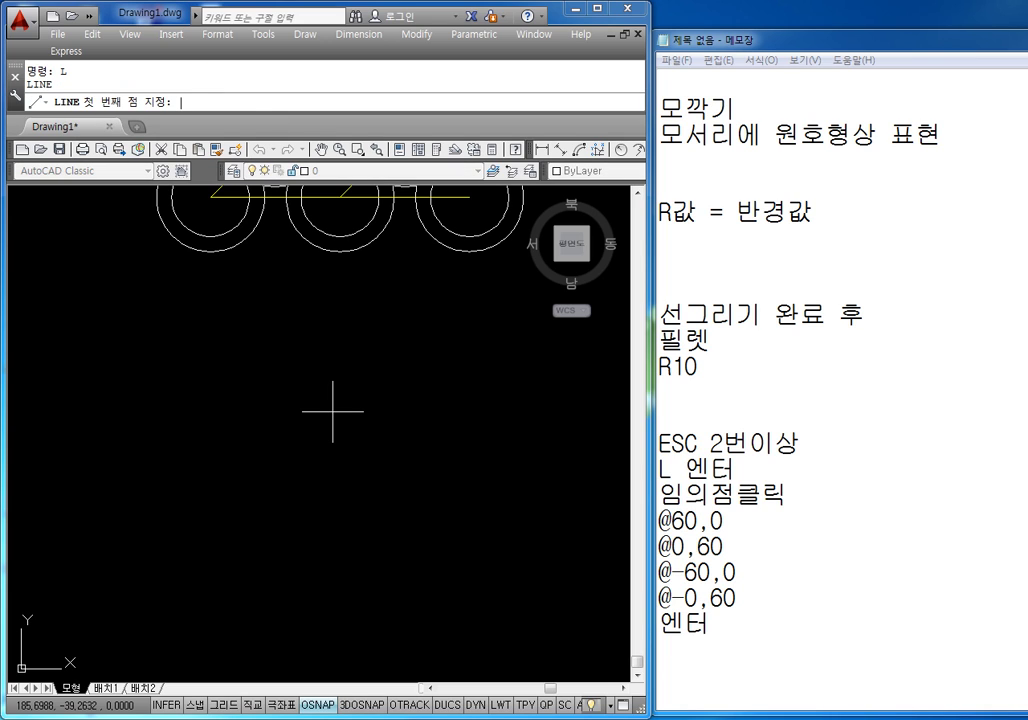
pyautogui.click(277, 484)
pyautogui.write('@60,0')
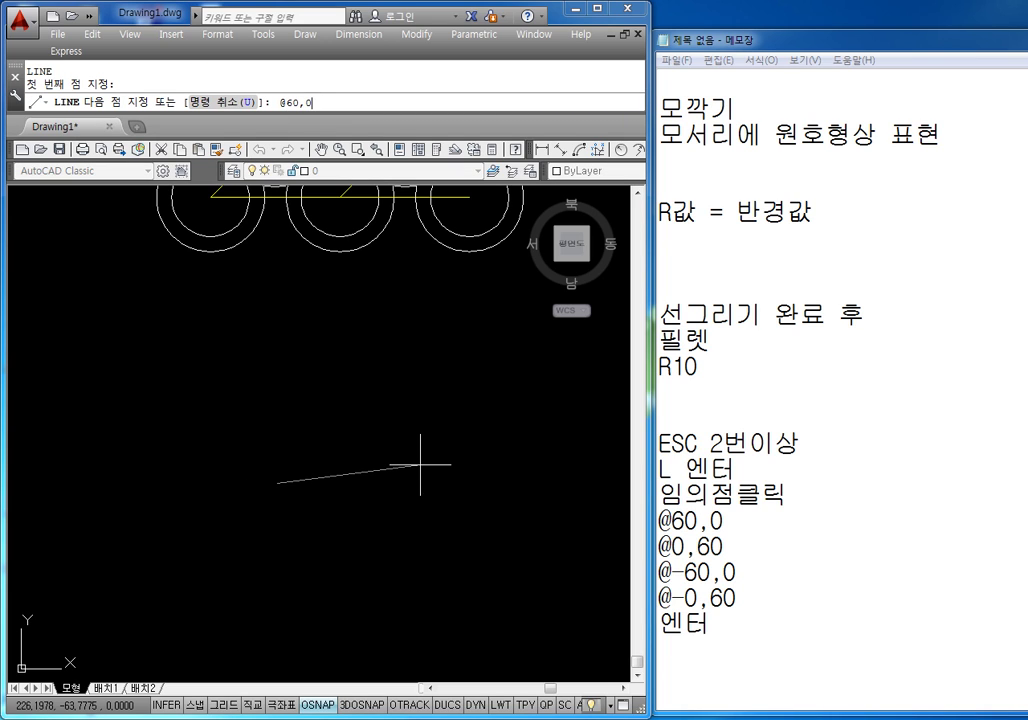
pyautogui.press('Return')
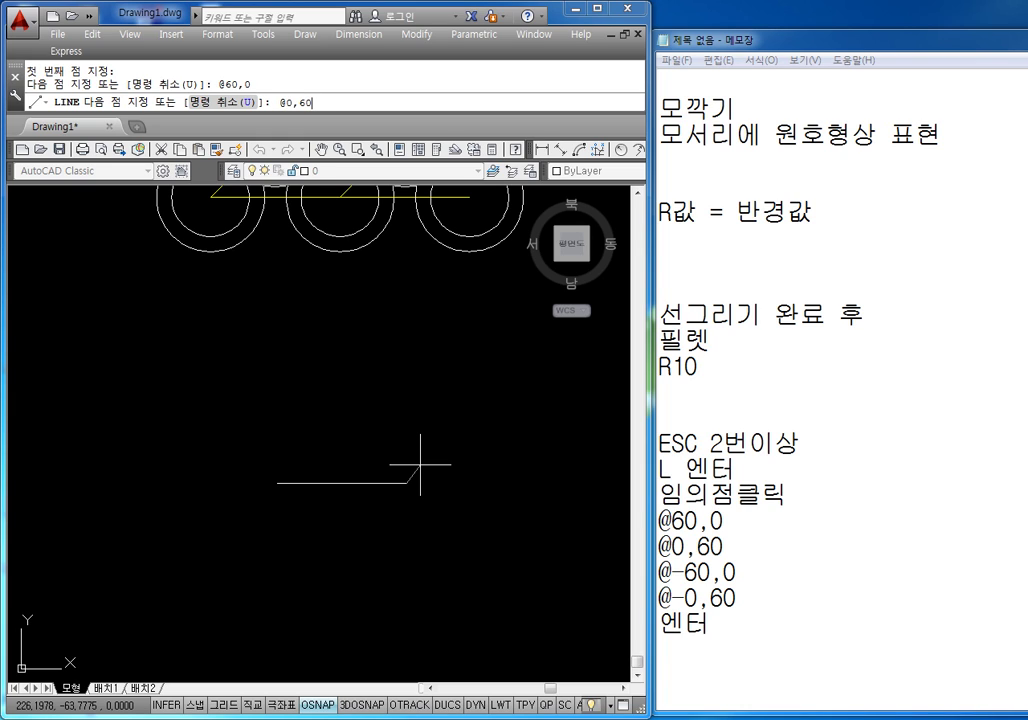
pyautogui.press('Return')
pyautogui.write('60')
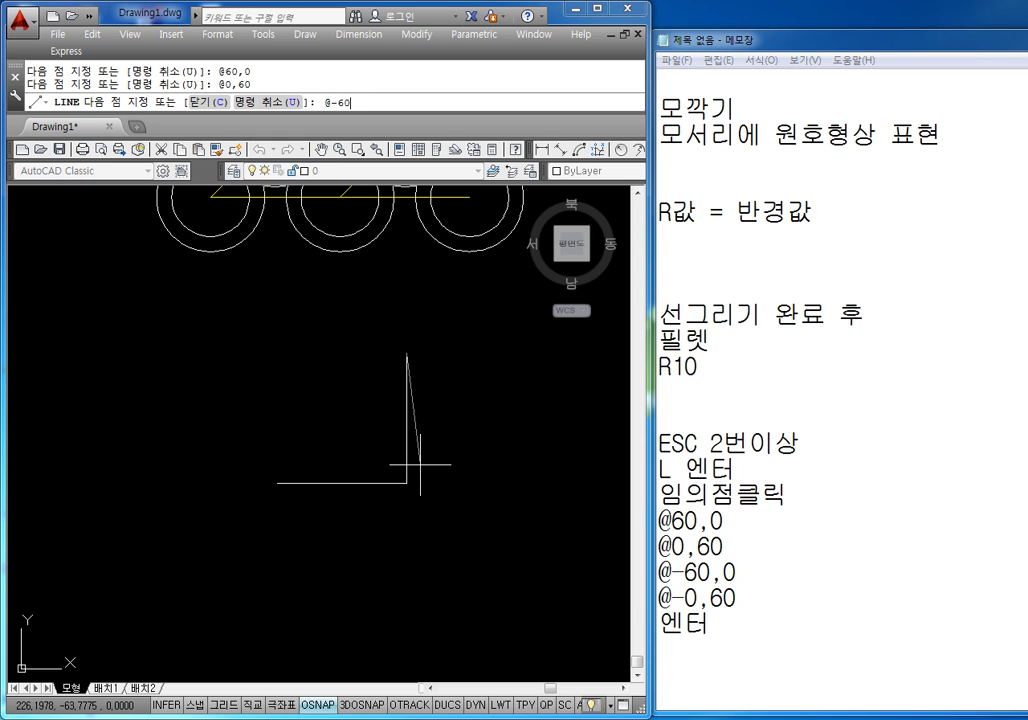
pyautogui.press('Return')
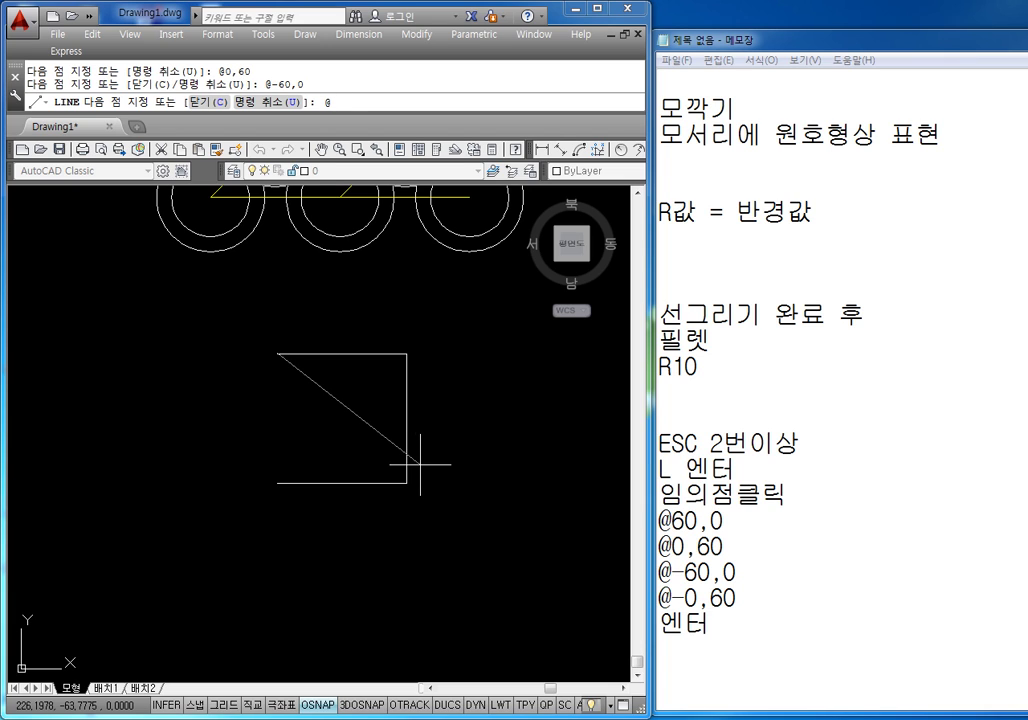
pyautogui.write('0,-60')
pyautogui.press('Return')
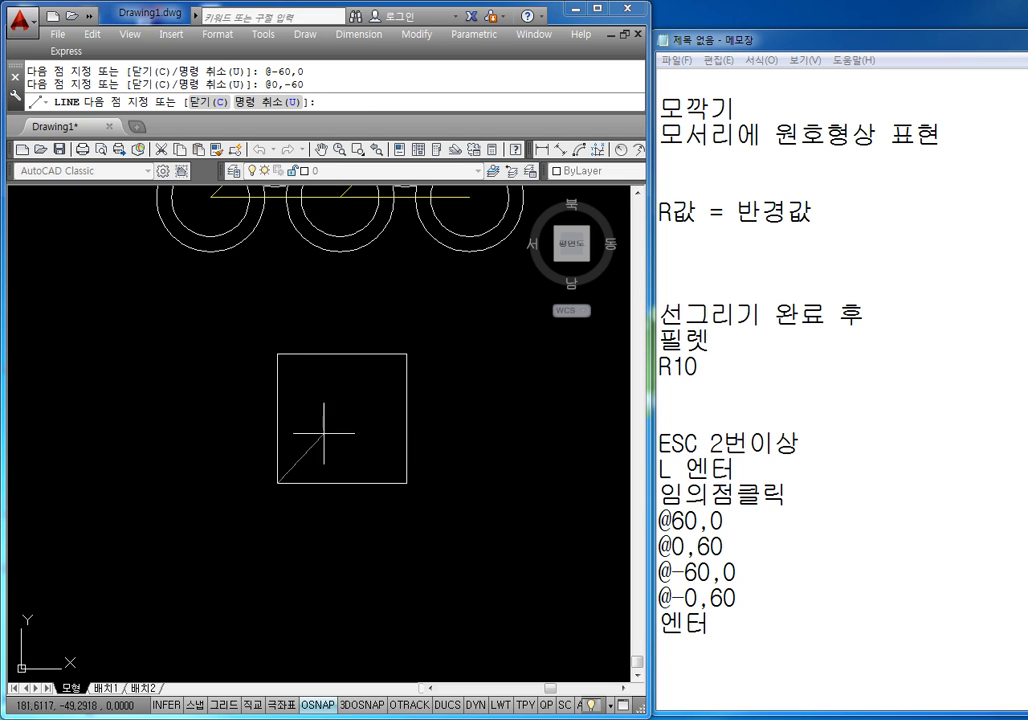
pyautogui.press('Escape')
pyautogui.press('Escape')
# Add 'F 엔터' to the Notepad notes
pyautogui.click(712, 671)
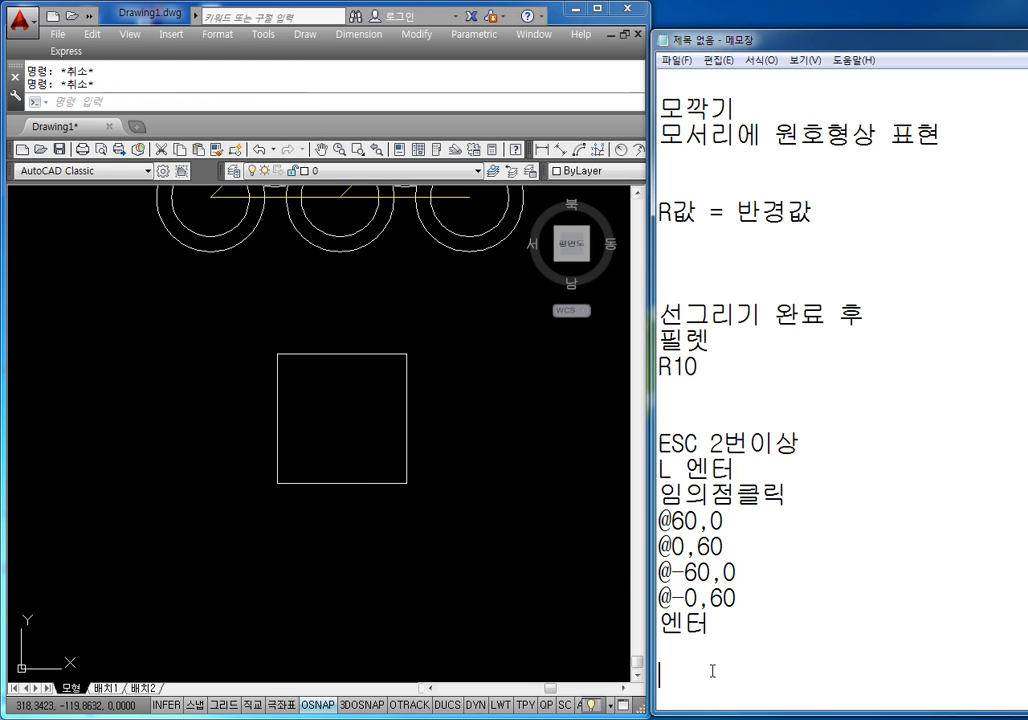
pyautogui.press('Return')
pyautogui.press('Return')
pyautogui.press('Return')
pyautogui.press('BackSpace')
pyautogui.press('BackSpace')
pyautogui.press('BackSpace')
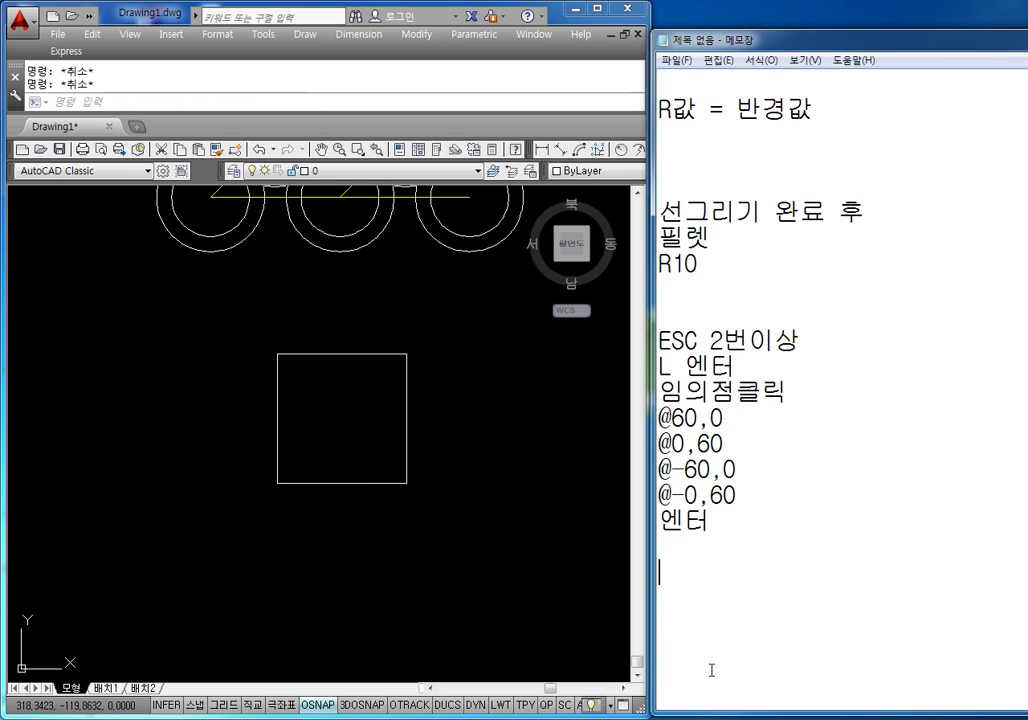
pyautogui.write('F')
pyautogui.write('D')
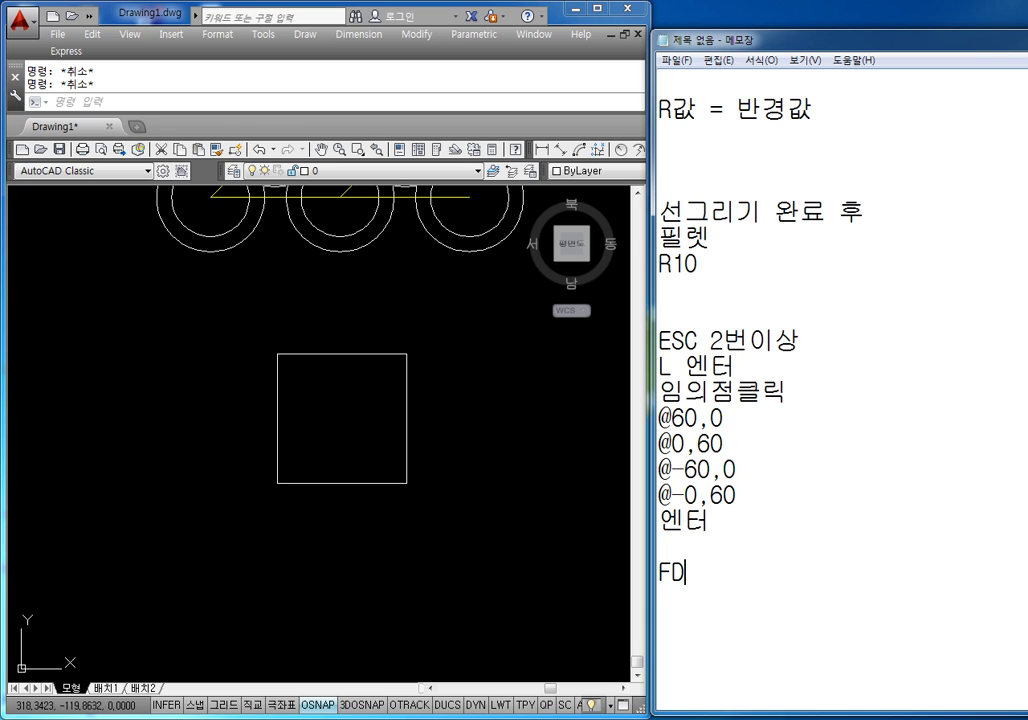
pyautogui.press('BackSpace')
pyautogui.write('에ㄴㅌㅓ')
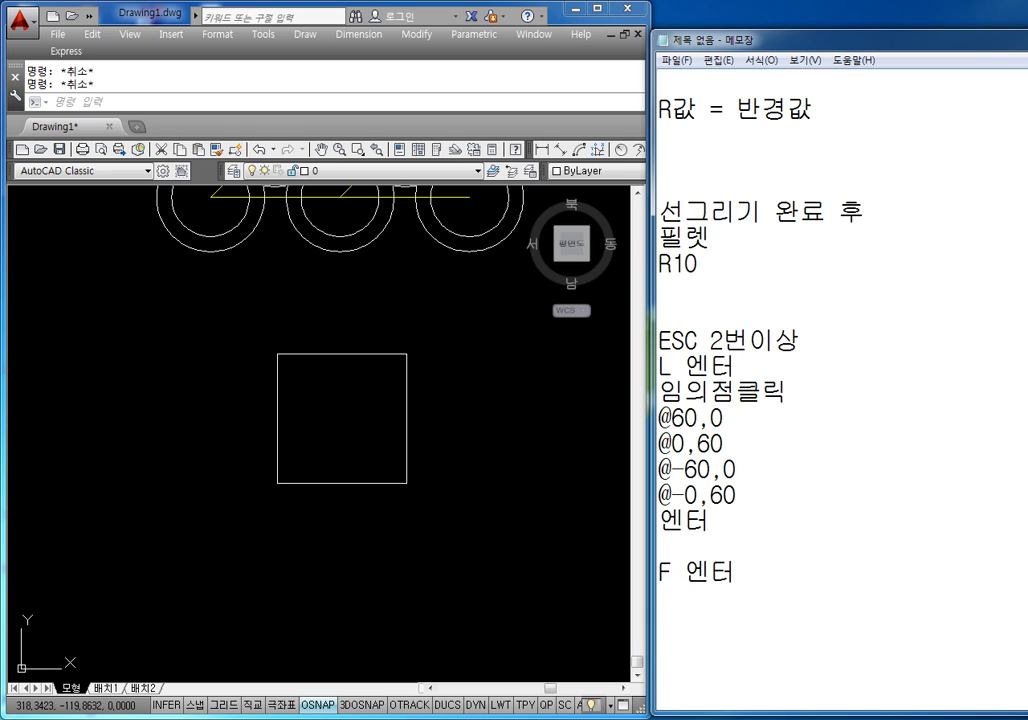
# Start the FILLET command in the drawing
pyautogui.click(342, 557)
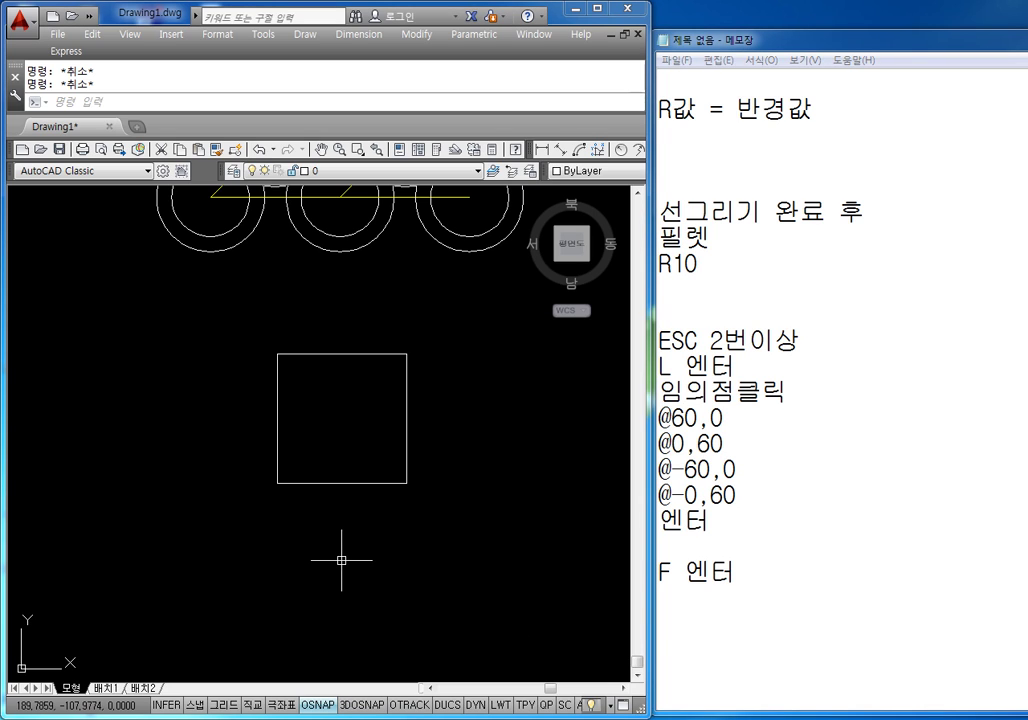
pyautogui.write('ㄹ')
pyautogui.press('Return')
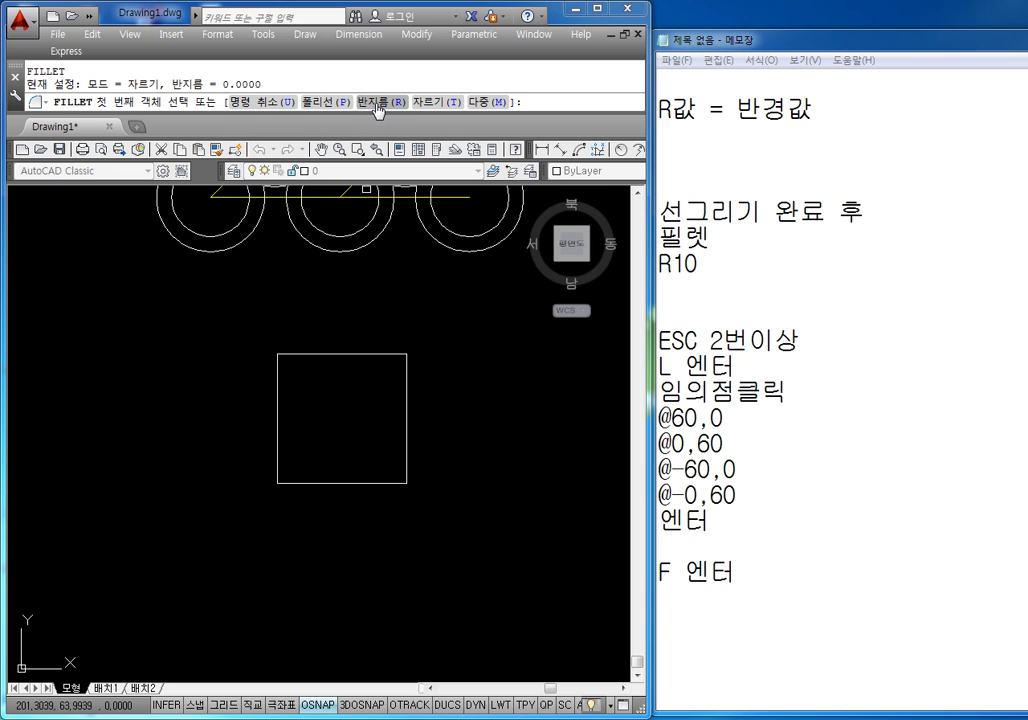
# Note the radius steps 'R 엔터' and '10 엔터' in Notepad
pyautogui.click(731, 605)
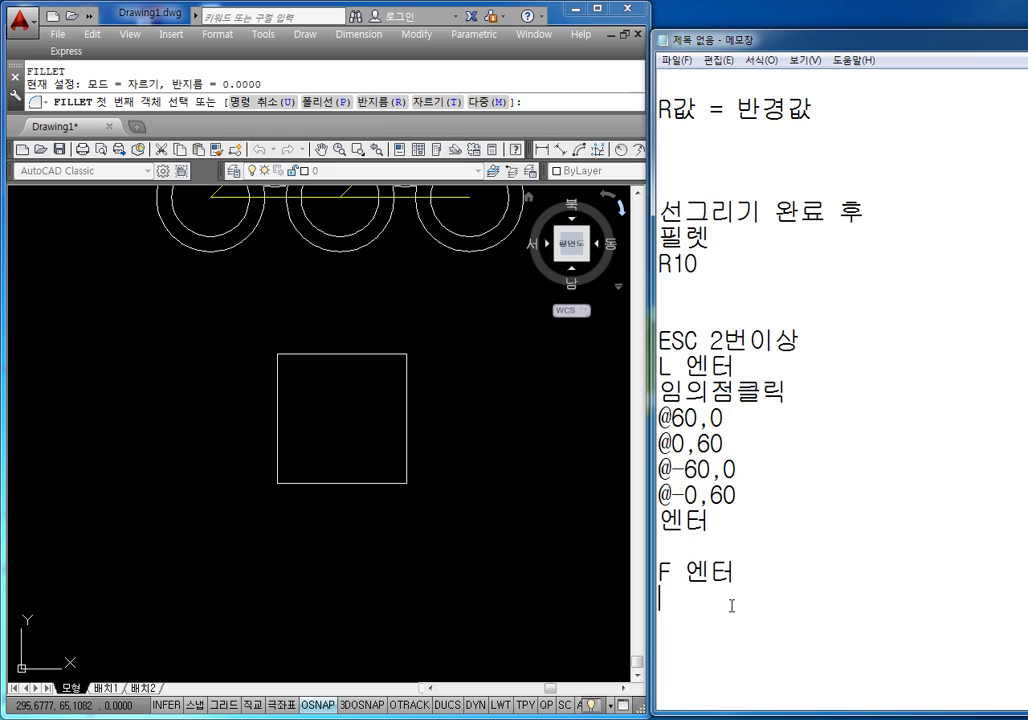
pyautogui.write('R ')
pyautogui.write('엔터')
pyautogui.press('Return')
pyautogui.write('10 엔터')
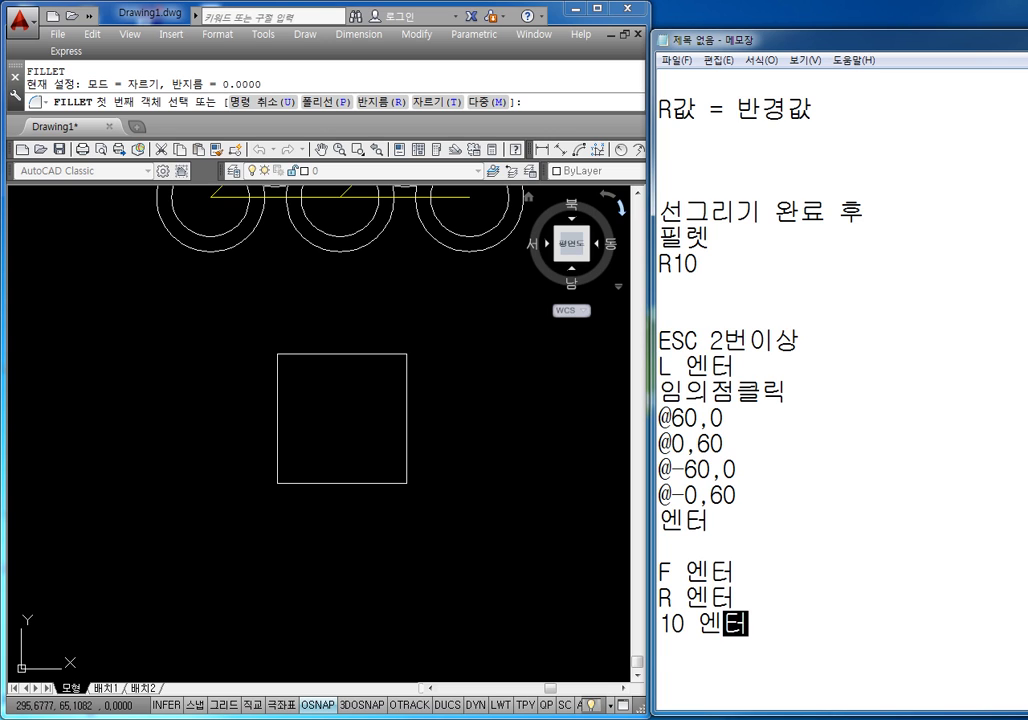
pyautogui.press('Return')
# Set the fillet radius to 10 in AutoCAD
pyautogui.click(285, 298)
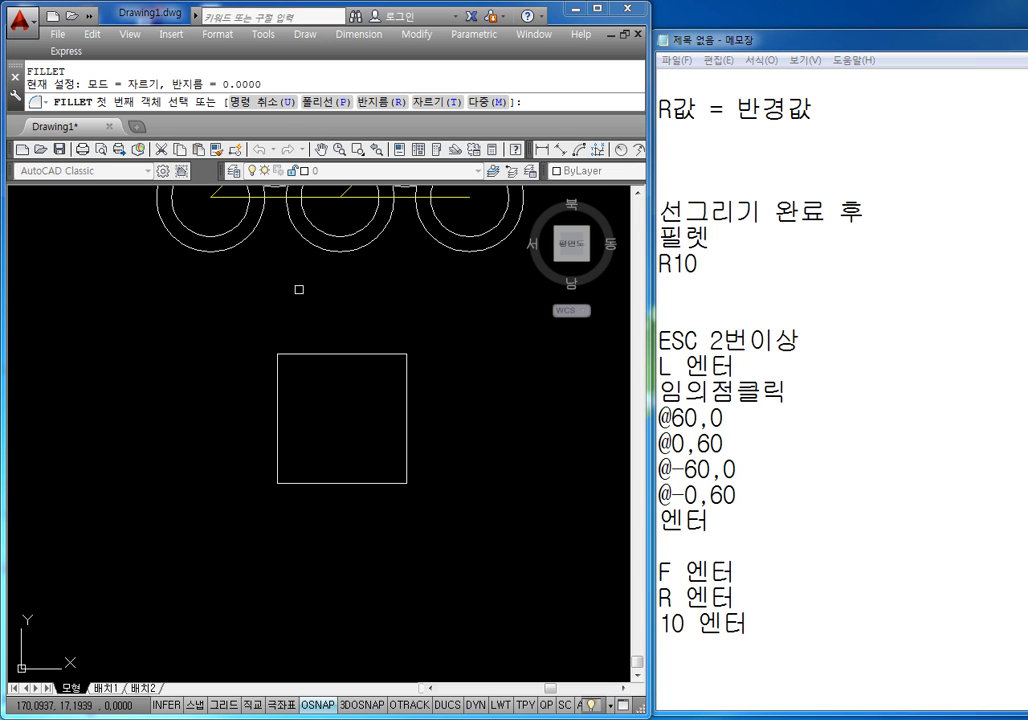
pyautogui.write('R')
pyautogui.press('Return')
pyautogui.write('10')
pyautogui.press('Return')
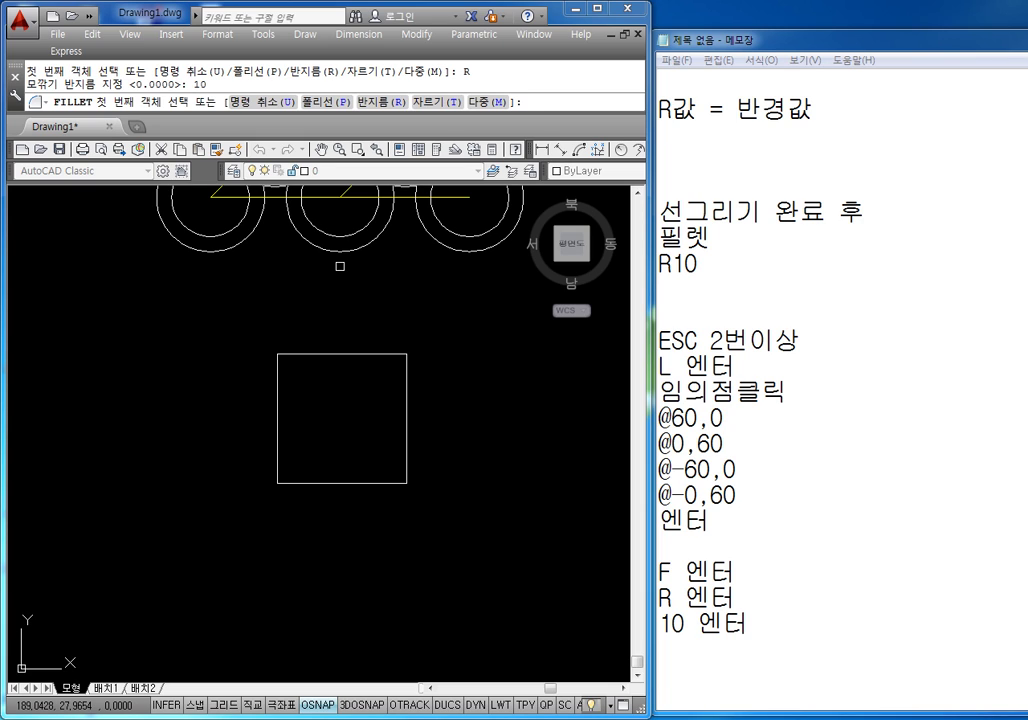
# Add the note '수직선, 수평선 클릭진행' for picking the two edges
pyautogui.click(776, 615)
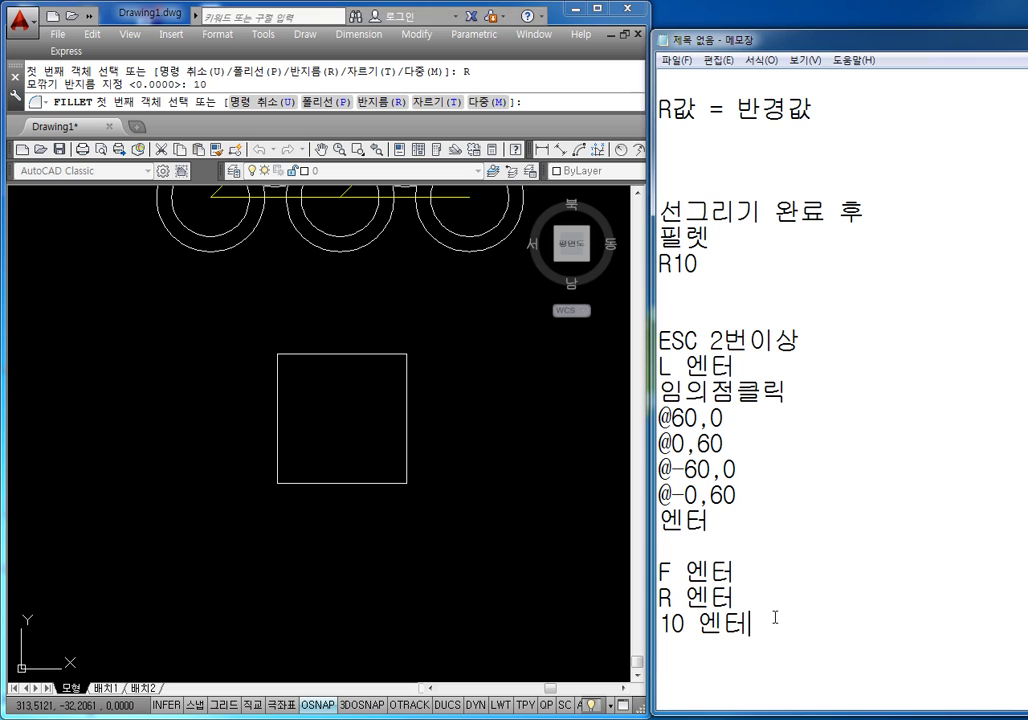
pyautogui.press('Return')
pyautogui.press('Return')
pyautogui.write('수')
pyautogui.press('BackSpace')
pyautogui.write('수직')
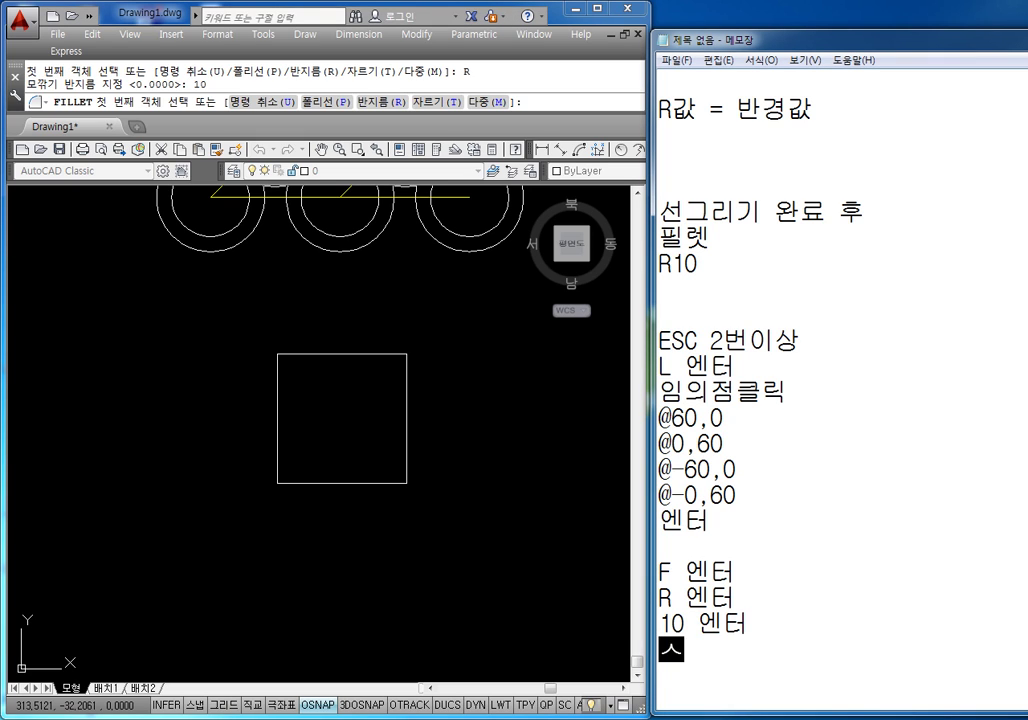
pyautogui.write('선')
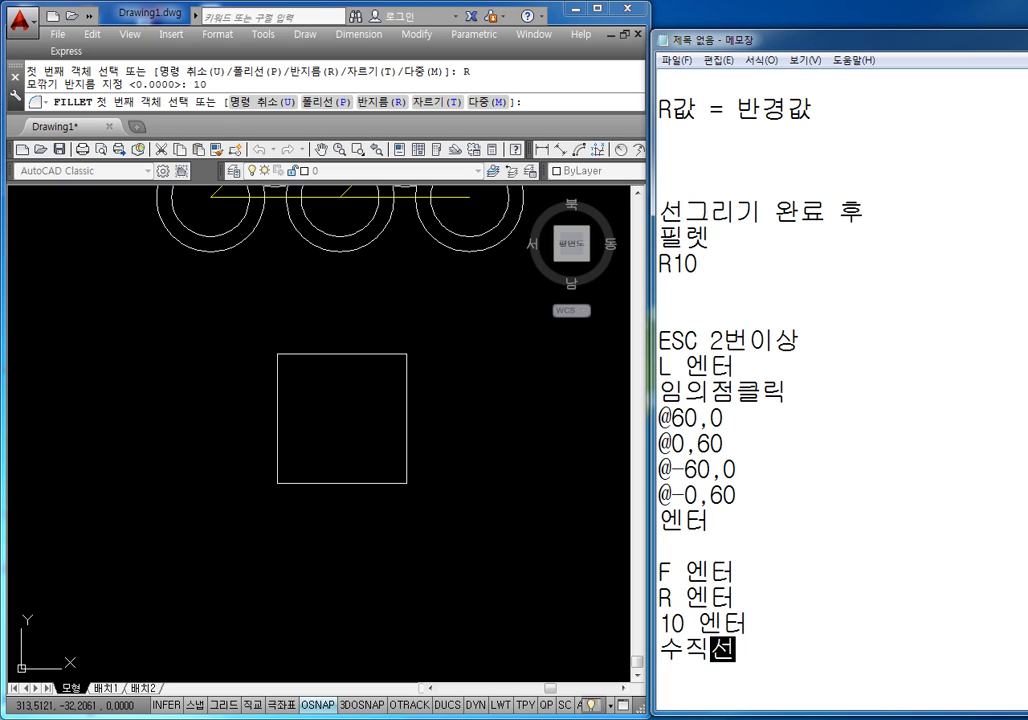
pyautogui.write(', 수')
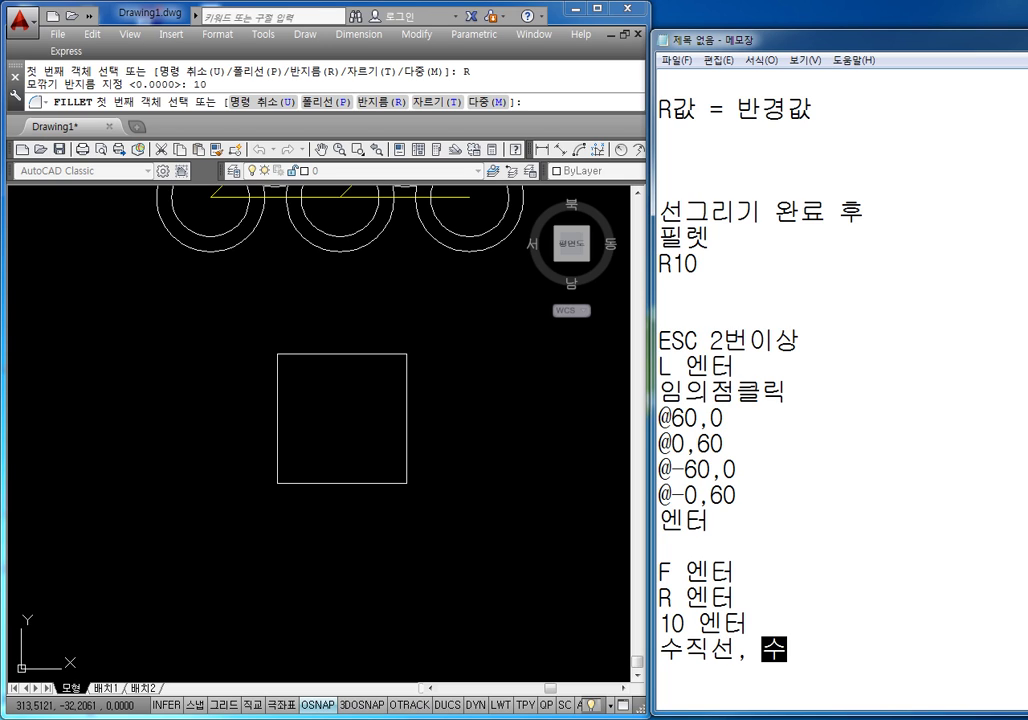
pyautogui.write('평선 ㅋ클릭지')
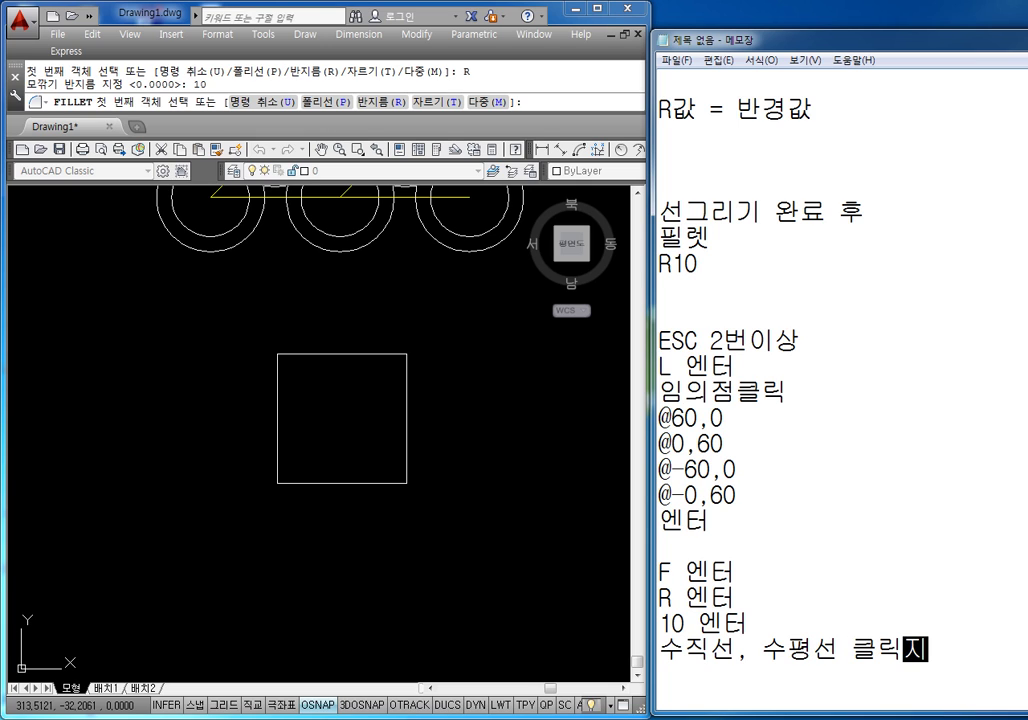
pyautogui.write('ㄴ행')
pyautogui.press('Return')
pyautogui.press('Return')
pyautogui.press('Return')
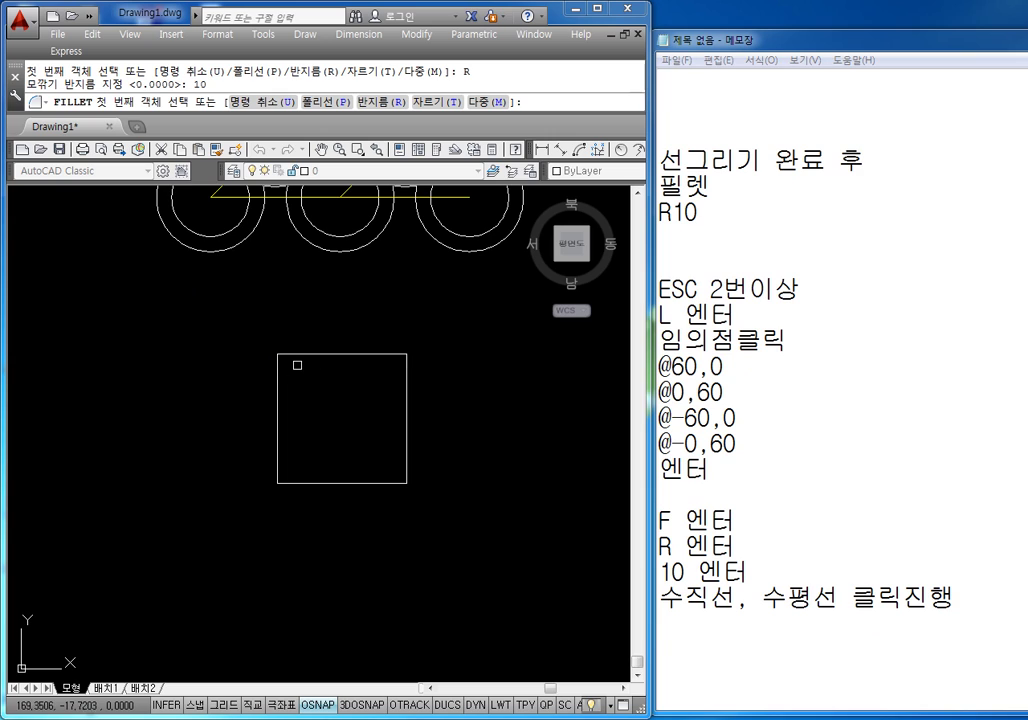
# Fillet the square's top-left corner at R10 by picking its left and top edges
pyautogui.scroll(4, 296, 367)
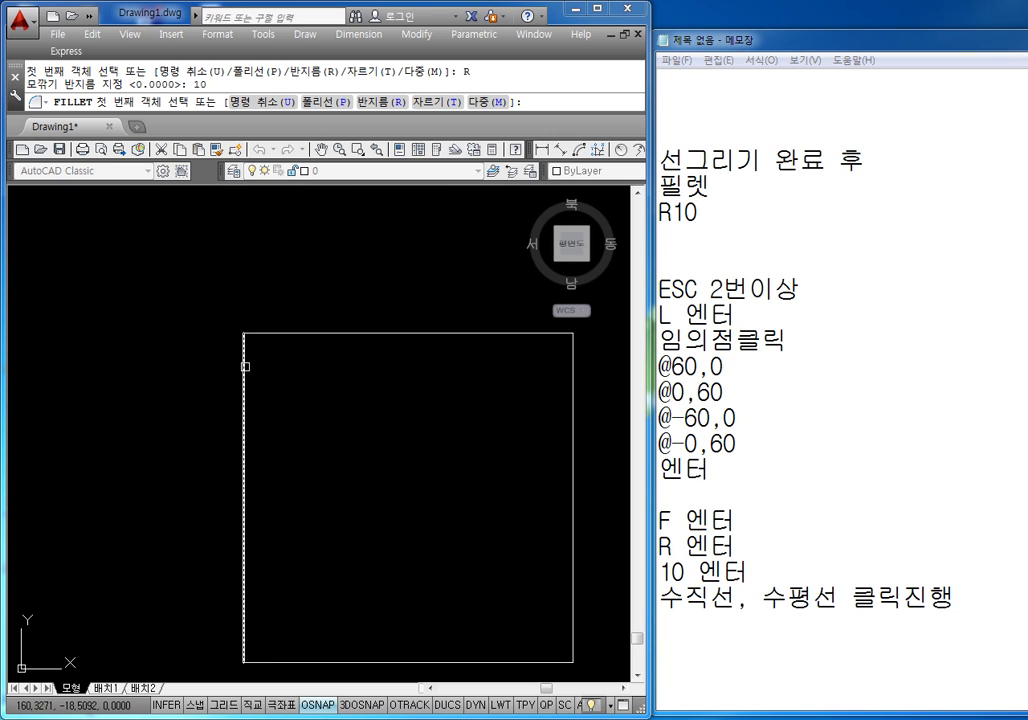
pyautogui.click(248, 355)
pyautogui.click(275, 333)
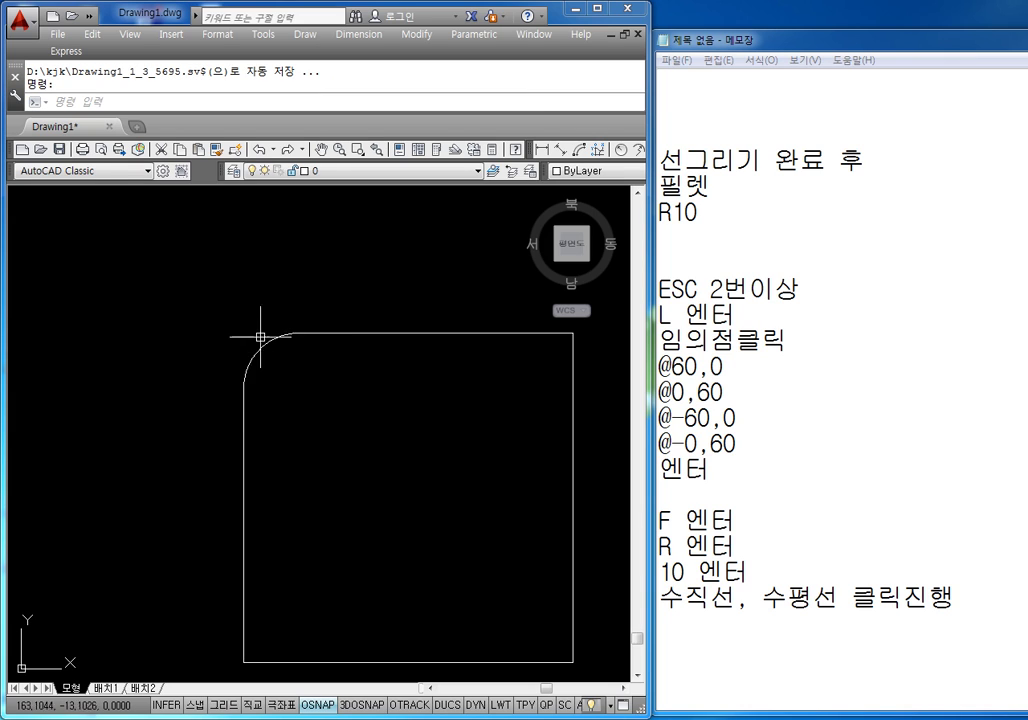
pyautogui.moveTo(333, 389); pyautogui.dragTo(252, 340, button='middle')
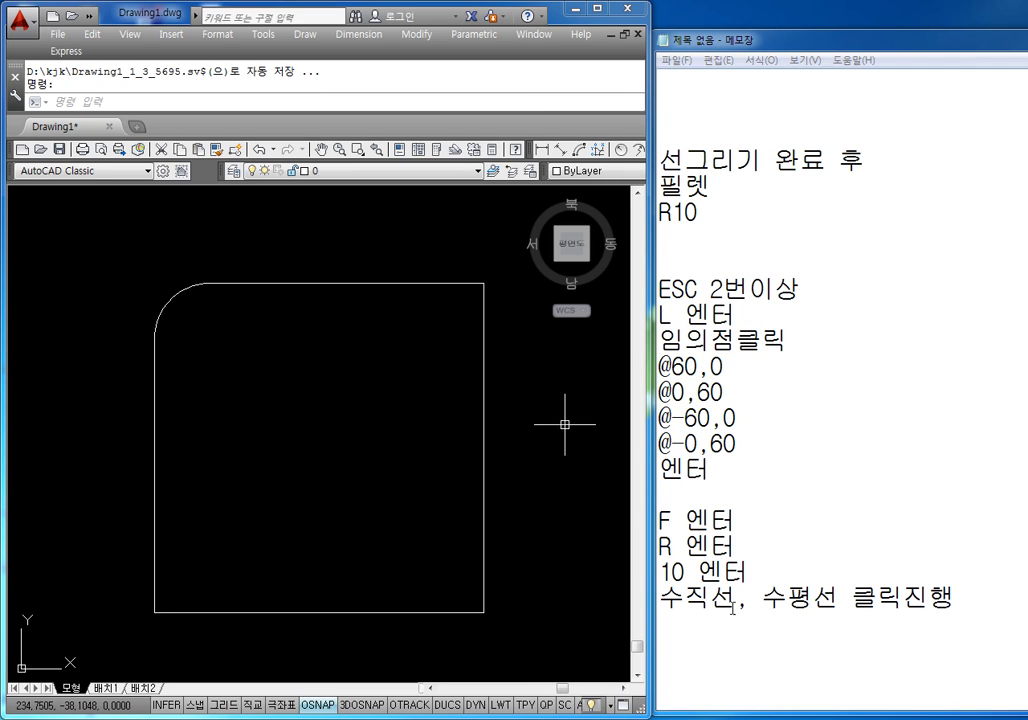
# Add the notes '엔터 명령어 재실행' and '수직선, 수평선 크릭진행' in Notepad
pyautogui.click(680, 629)
pyautogui.write('엔')
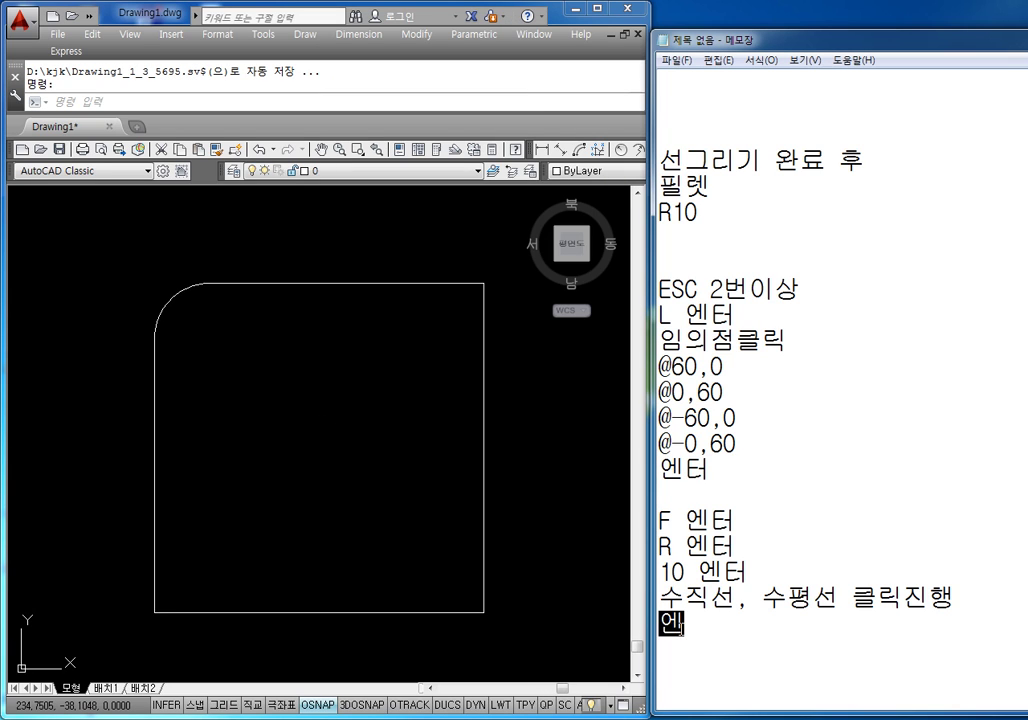
pyautogui.write('터 명령')
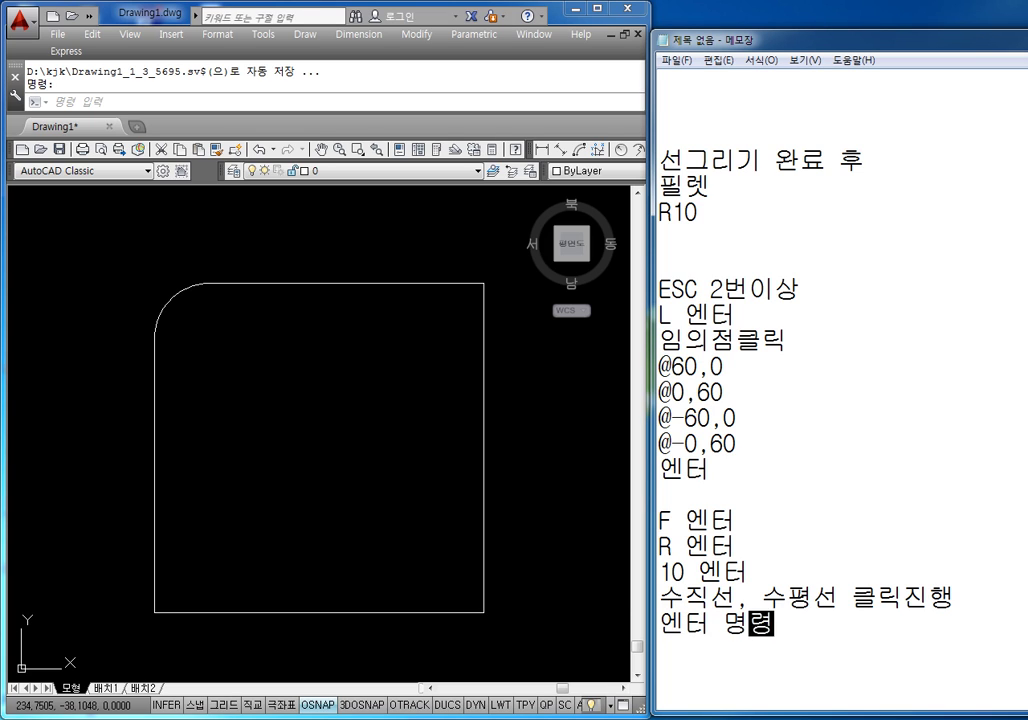
pyautogui.write('어 재실행')
pyautogui.press('Return')
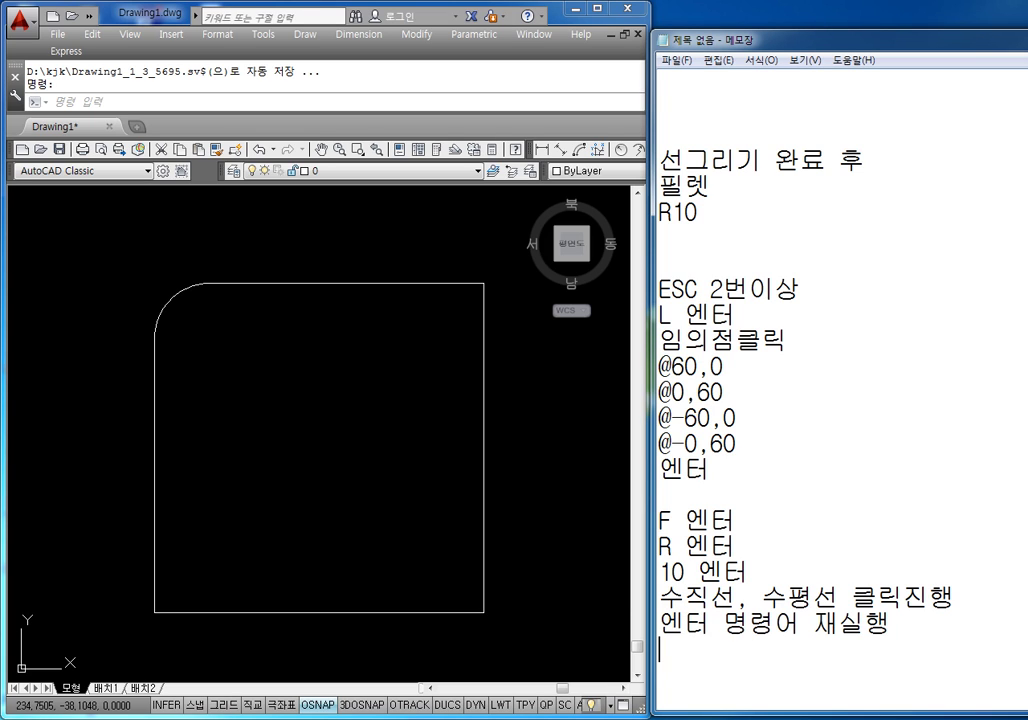
pyautogui.write('수직선')
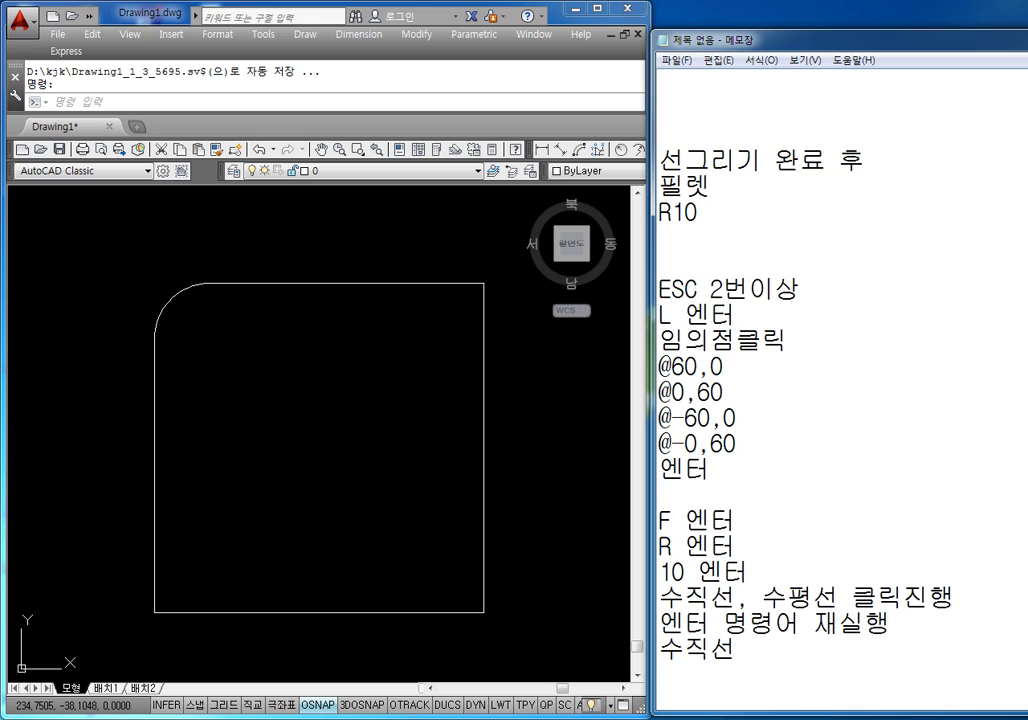
pyautogui.write(', 수평선 크')
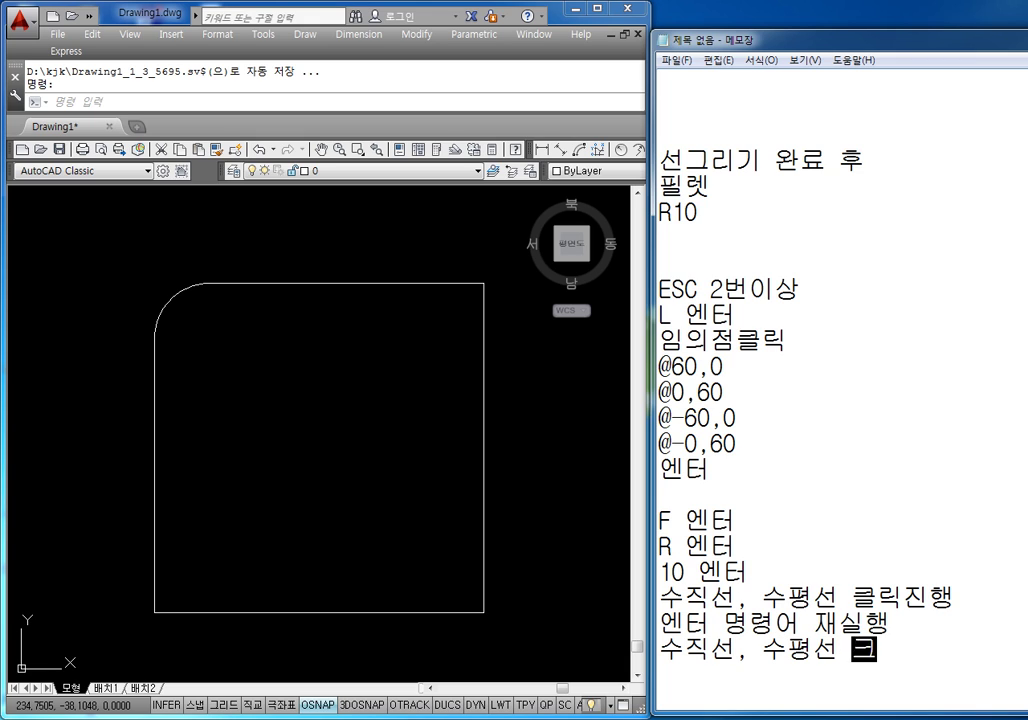
pyautogui.write('릭진행')
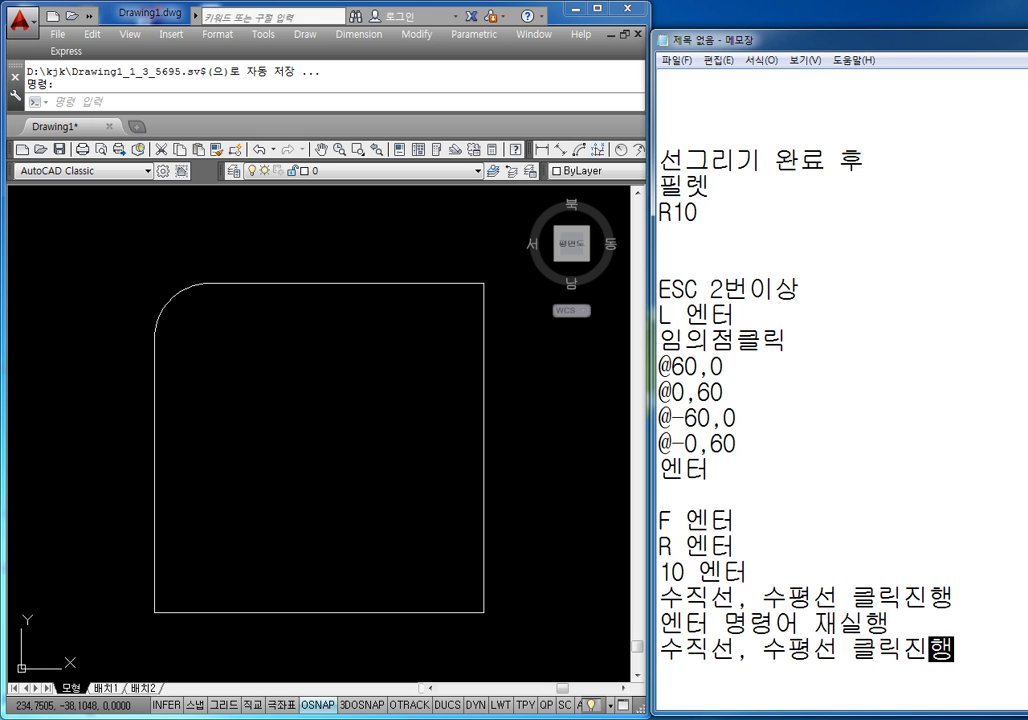
pyautogui.press('Return')
# Fillet the top-right, bottom-right and bottom-left corners at R10, repeating FILLET with Enter
pyautogui.click(383, 418)
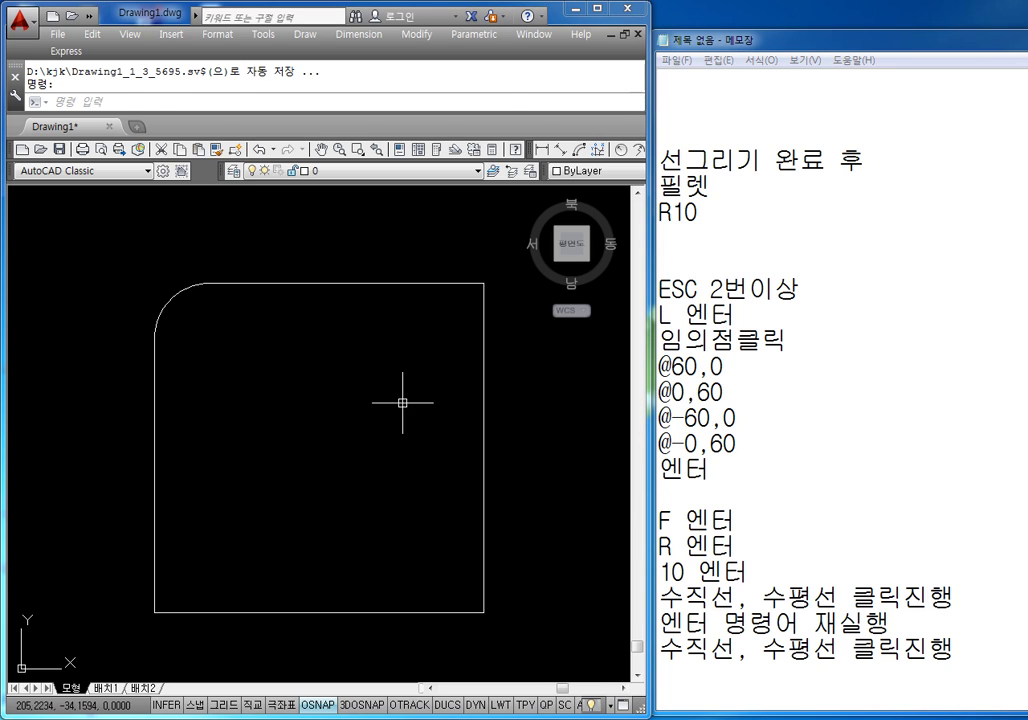
pyautogui.press('Return')
pyautogui.click(450, 283)
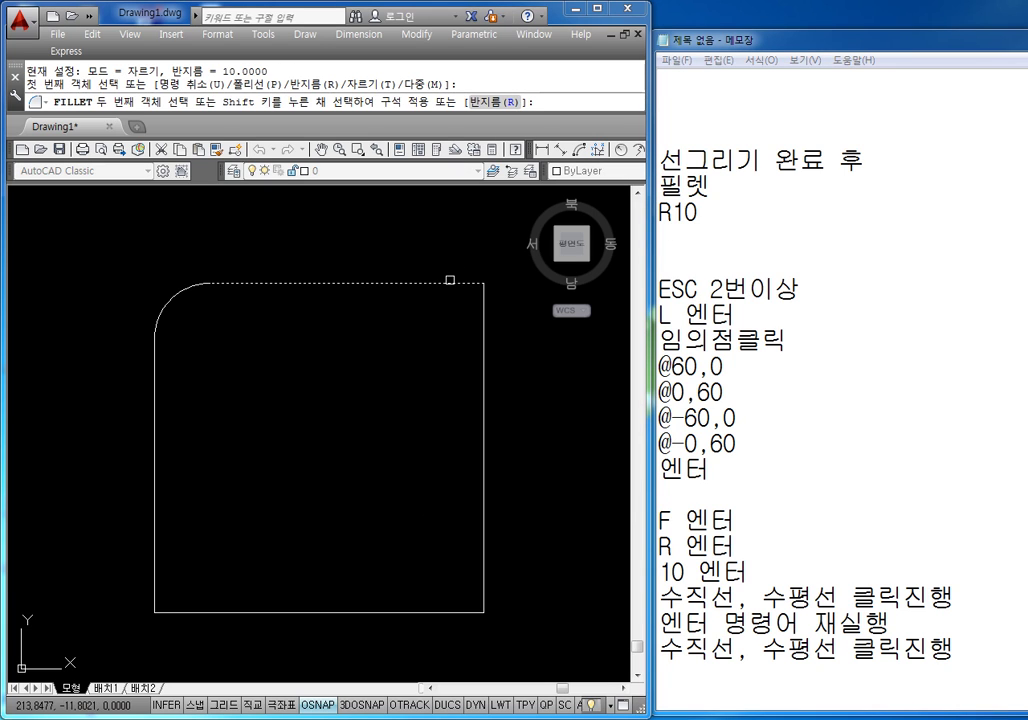
pyautogui.click(481, 322)
pyautogui.press('Return')
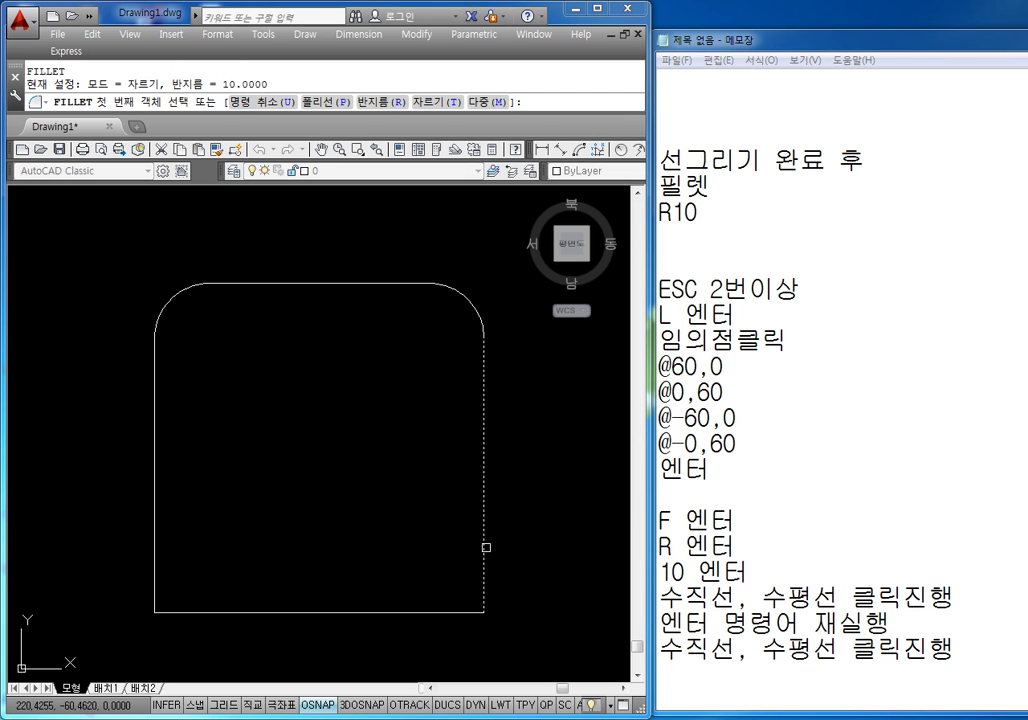
pyautogui.click(486, 547)
pyautogui.click(436, 612)
pyautogui.press('Return')
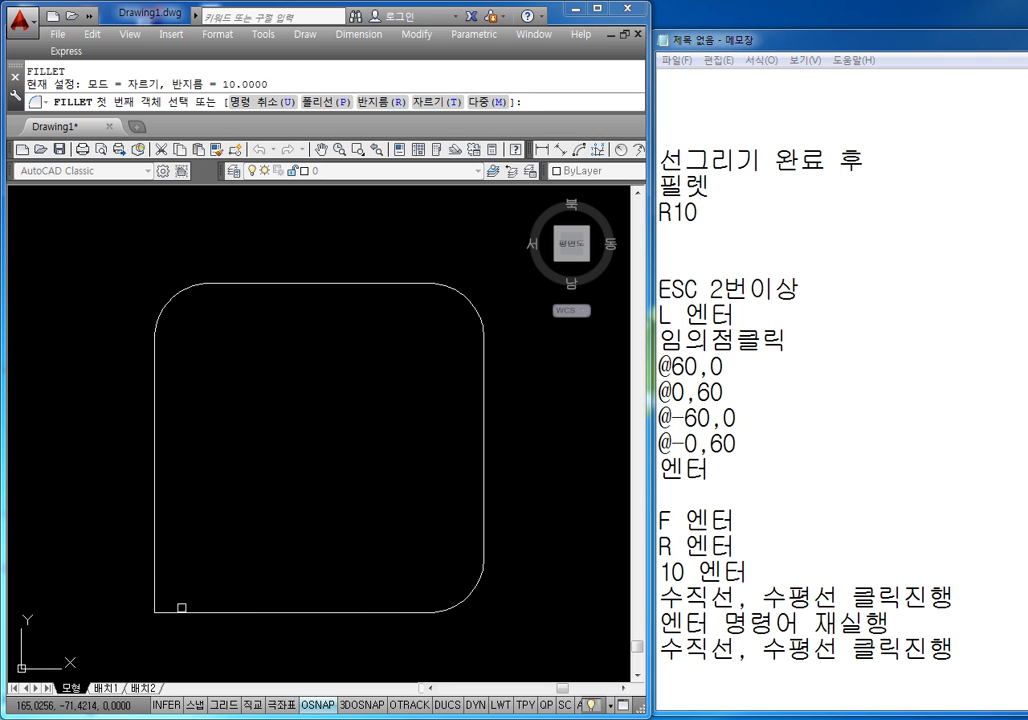
pyautogui.click(172, 610)
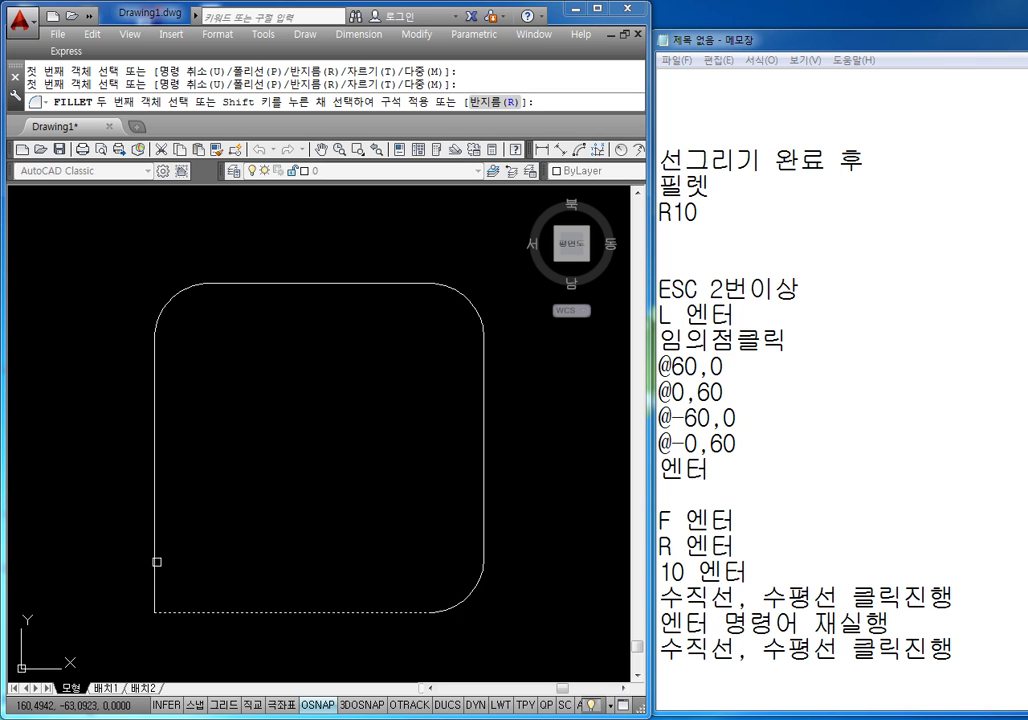
pyautogui.click(156, 562)
pyautogui.moveTo(333, 497); pyautogui.dragTo(331, 454, button='middle')
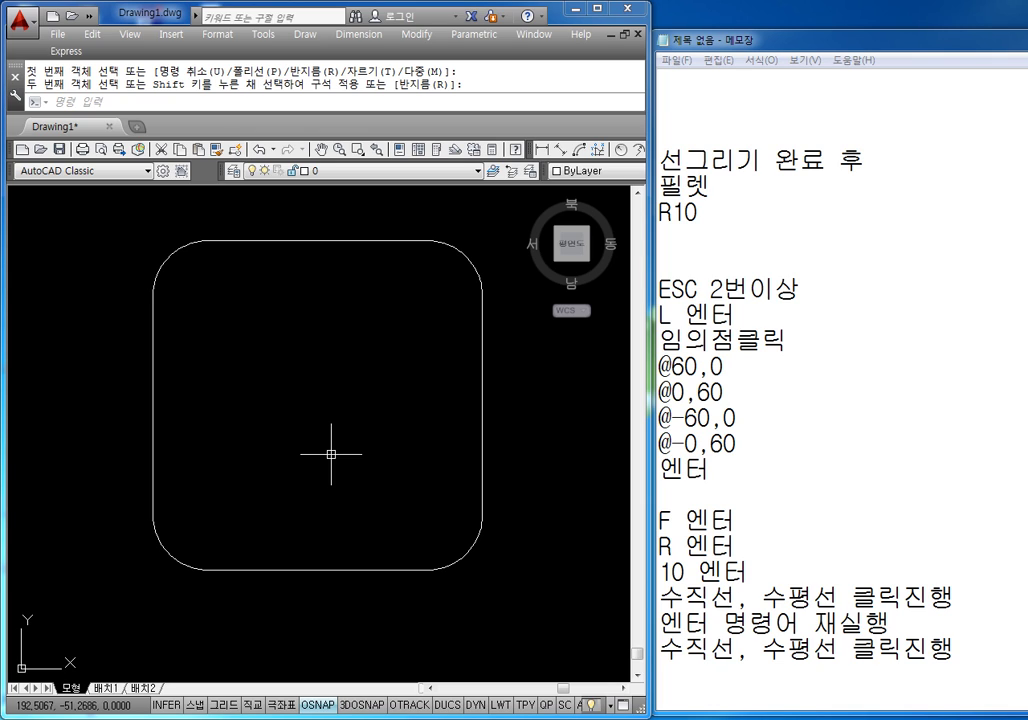
# Undo the R10 fillets with U to restore sharp corners, then enter FILLET again
pyautogui.press('Escape')
pyautogui.write('u')
pyautogui.press('Return')
pyautogui.press('Return')
pyautogui.press('Return')
pyautogui.press('Return')
pyautogui.press('Return')
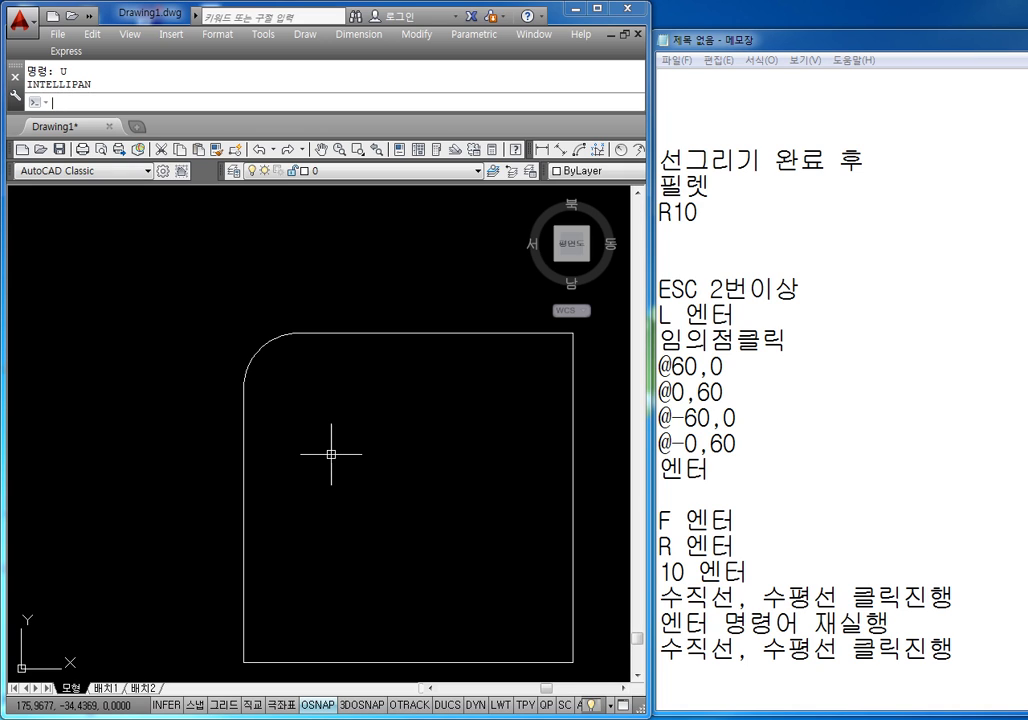
pyautogui.press('Return')
pyautogui.write('FILLET')
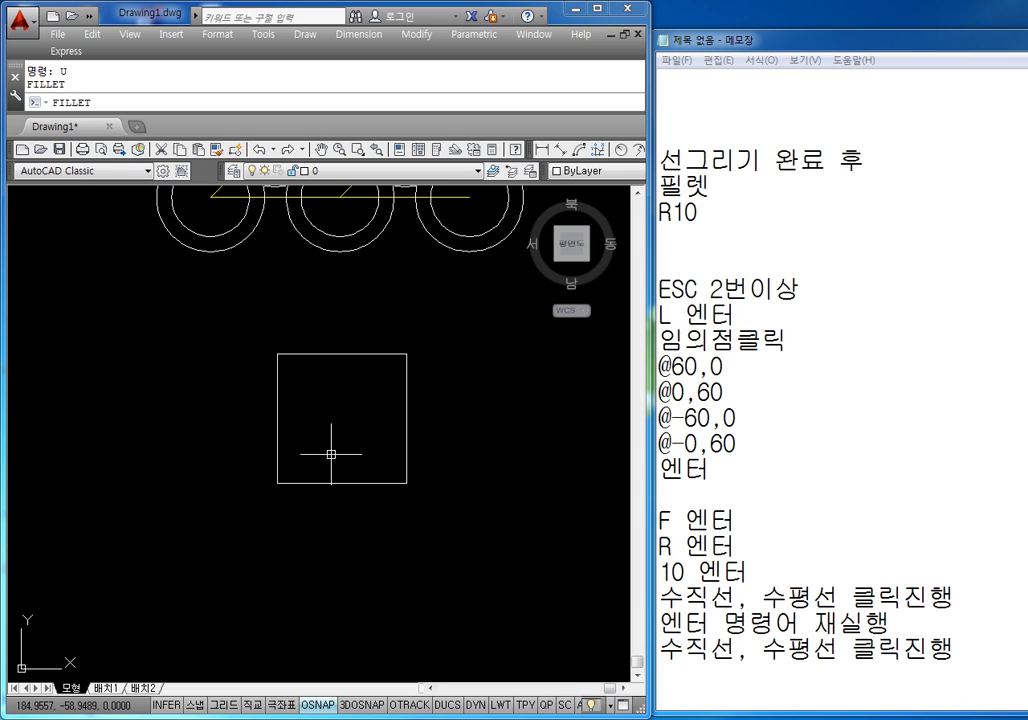
pyautogui.scroll(5, 344, 429)
pyautogui.scroll(-2, 367, 390)
pyautogui.moveTo(367, 390); pyautogui.dragTo(234, 431, button='middle')
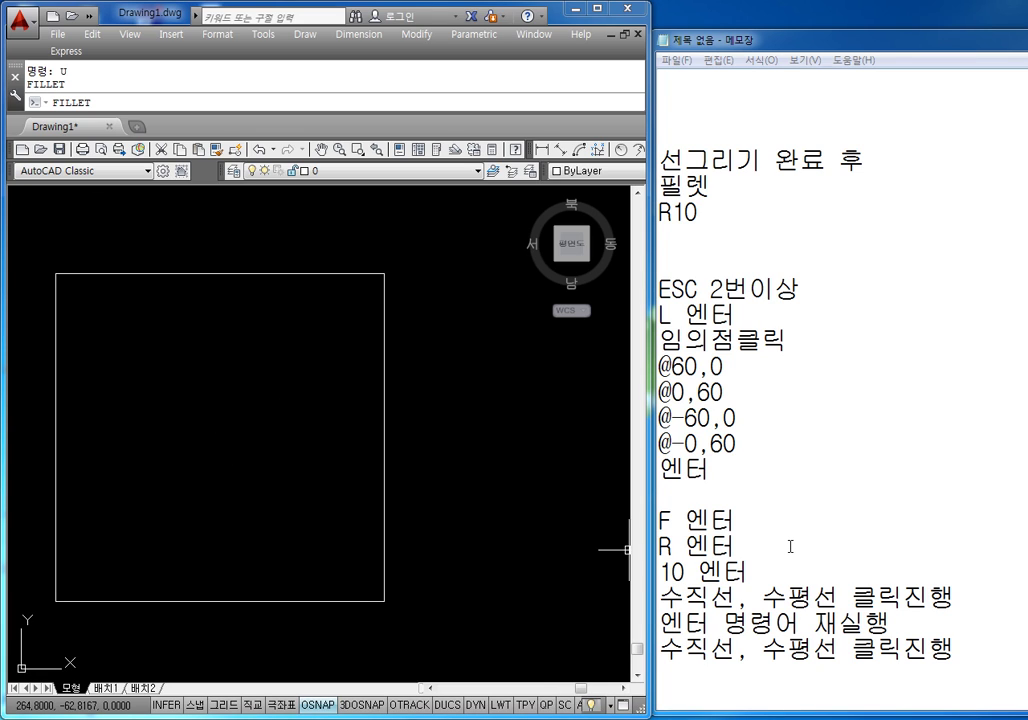
pyautogui.click(958, 650)
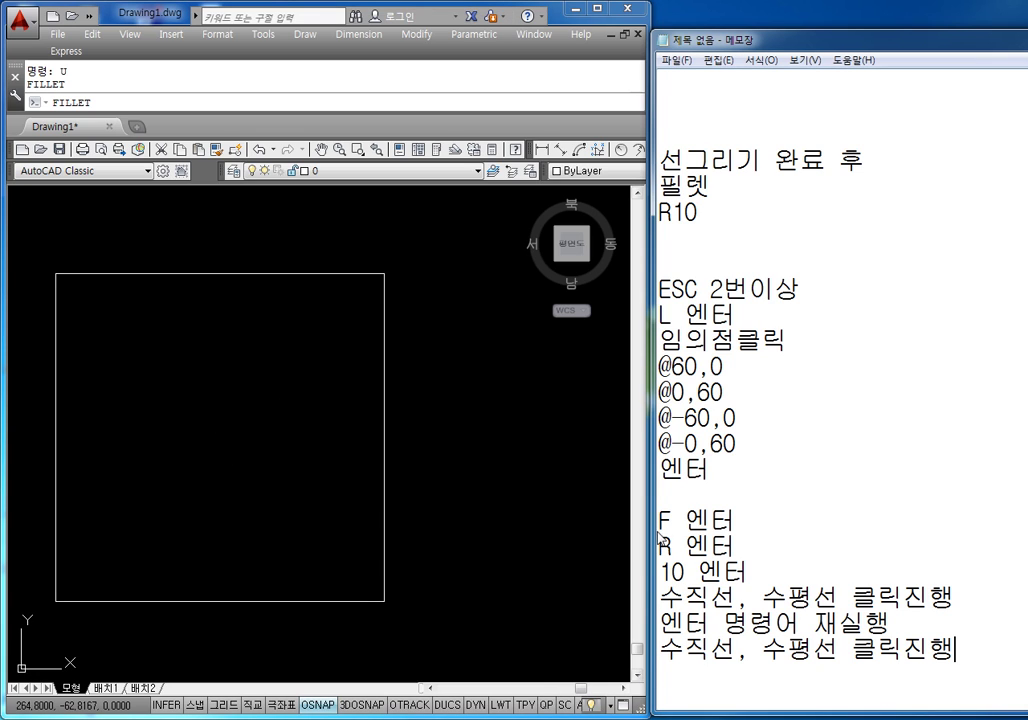
# Paste a second copy of the fillet steps from 'F 엔터' onward at the end of the notes
pyautogui.moveTo(659, 520); pyautogui.dragTo(992, 638)
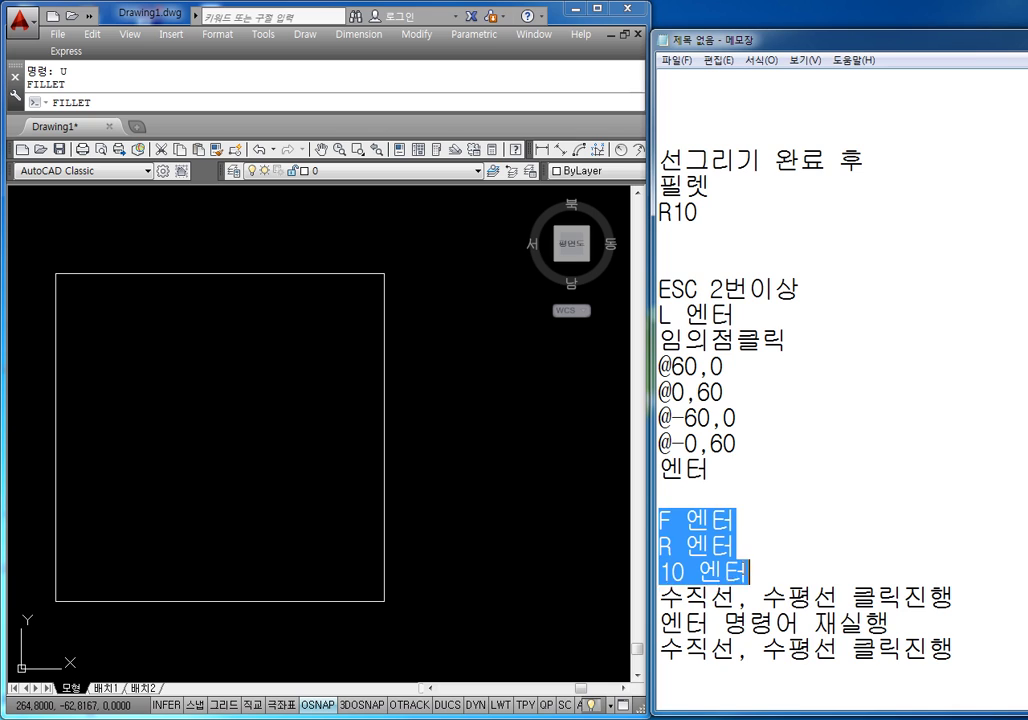
pyautogui.click(975, 643)
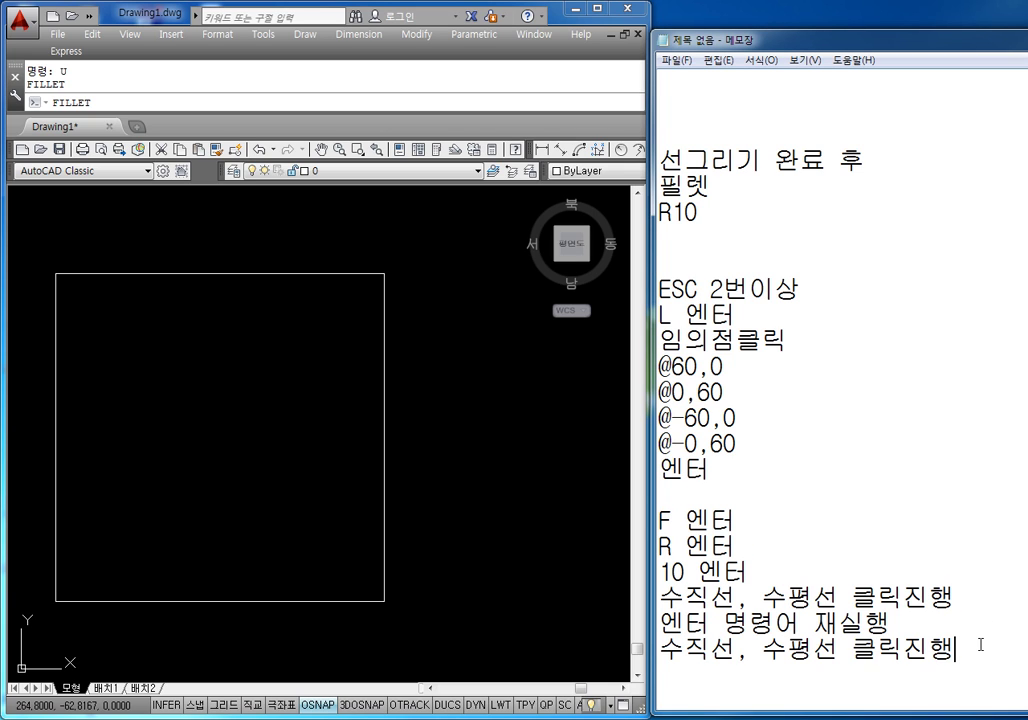
pyautogui.press('Return')
pyautogui.press('Return')
pyautogui.press('Return')
pyautogui.press('Return')
pyautogui.press('Return')
pyautogui.press('Return')
pyautogui.press('Return')
pyautogui.press('Return')
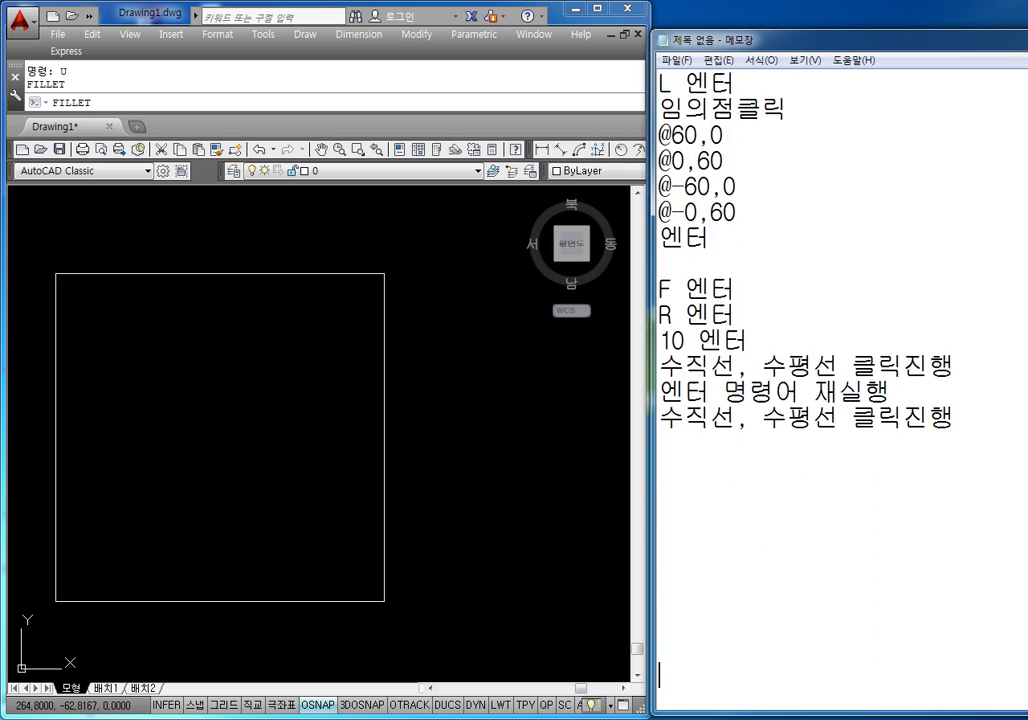
pyautogui.press('Return')
pyautogui.press('Return')
pyautogui.press('Return')
pyautogui.press('Return')
pyautogui.press('Return')
pyautogui.press('Return')
pyautogui.press('Return')
pyautogui.press('Return')
pyautogui.press('Return')
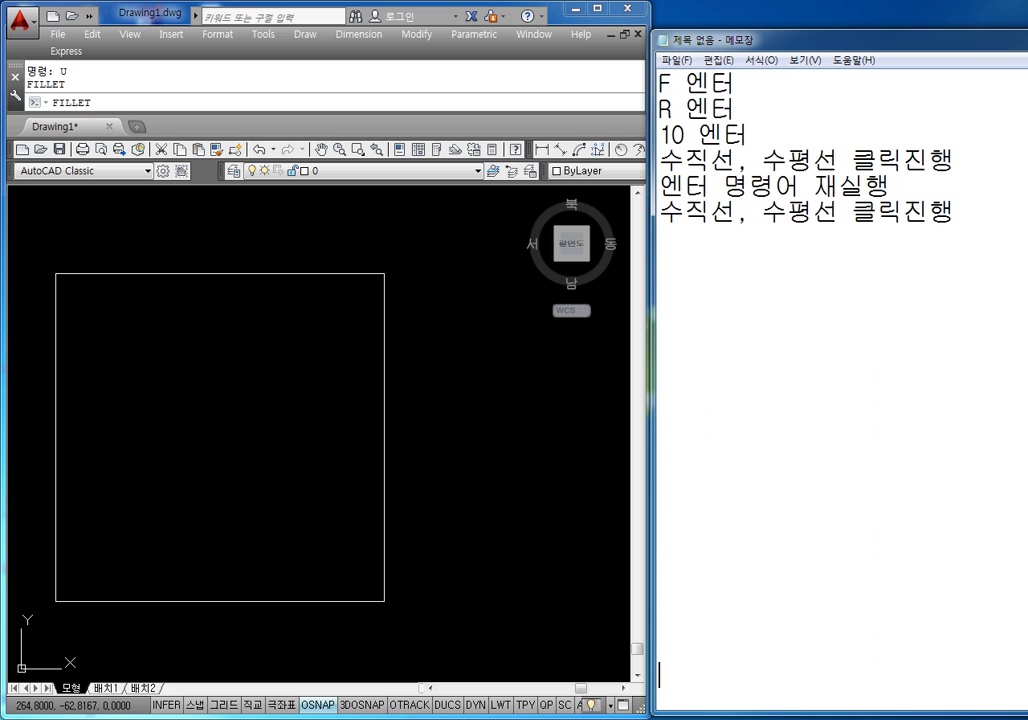
pyautogui.press('BackSpace')
pyautogui.press('BackSpace')
pyautogui.press('BackSpace')
pyautogui.press('BackSpace')
pyautogui.press('BackSpace')
pyautogui.press('BackSpace')
pyautogui.press('BackSpace')
pyautogui.write('F 엔터 R 엔터 10 엔터 수직선, 수평선 클릭진행 엔터 명령어 재실행 수직선, 수평선 클릭진행')
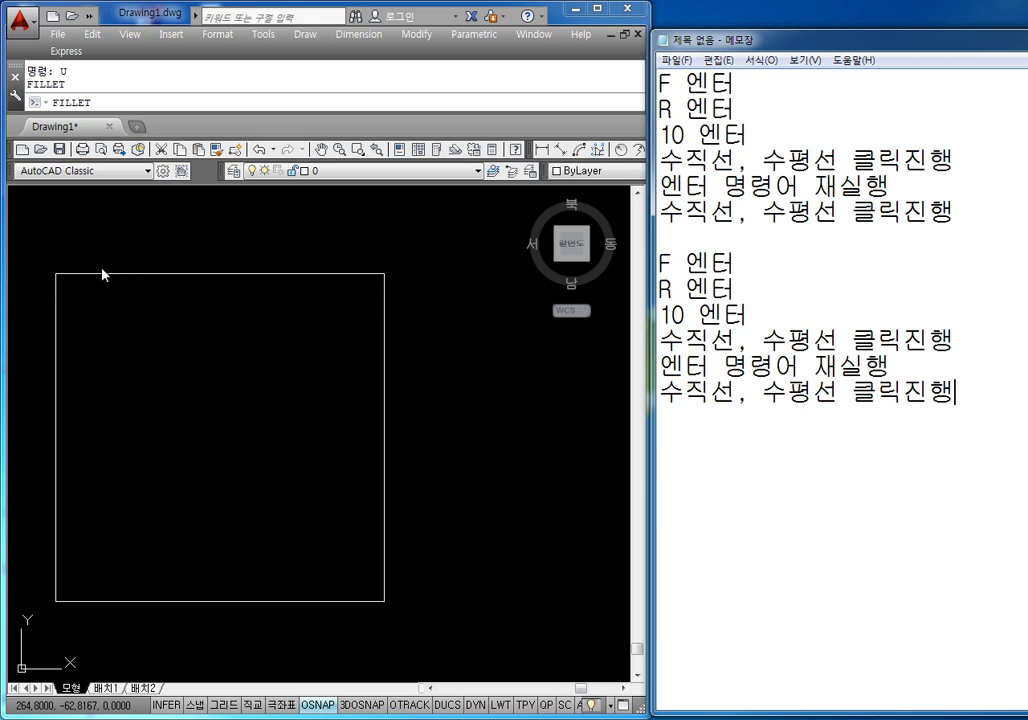
pyautogui.click(711, 452)
pyautogui.press('Return')
# Insert blank lines below the copied '10 엔터' line
pyautogui.click(685, 289)
pyautogui.moveTo(737, 263); pyautogui.dragTo(659, 263)
pyautogui.moveTo(737, 289); pyautogui.dragTo(659, 289)
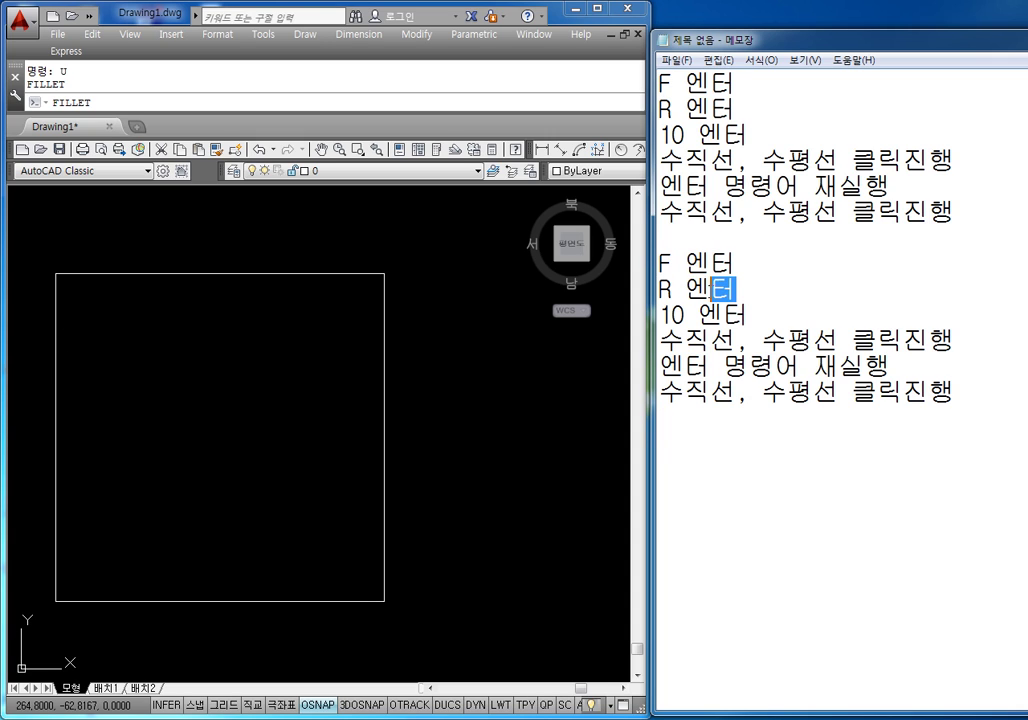
pyautogui.click(758, 306)
pyautogui.press('Return')
pyautogui.press('Return')
pyautogui.press('Return')
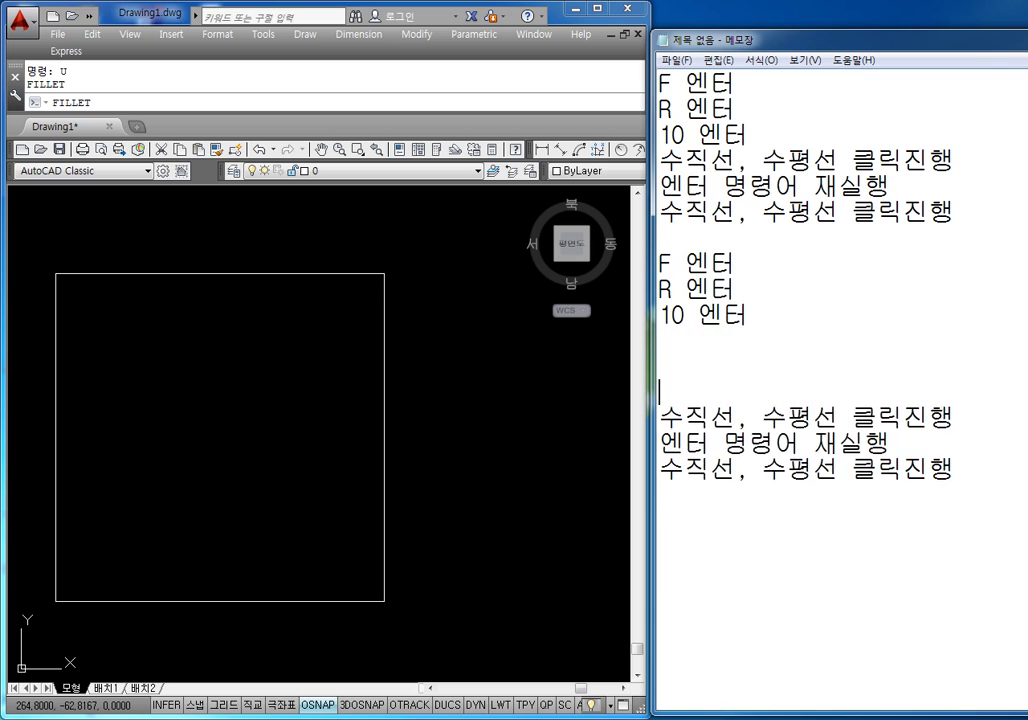
pyautogui.press('Return')
pyautogui.press('Up')
pyautogui.press('Up')
pyautogui.press('Up')
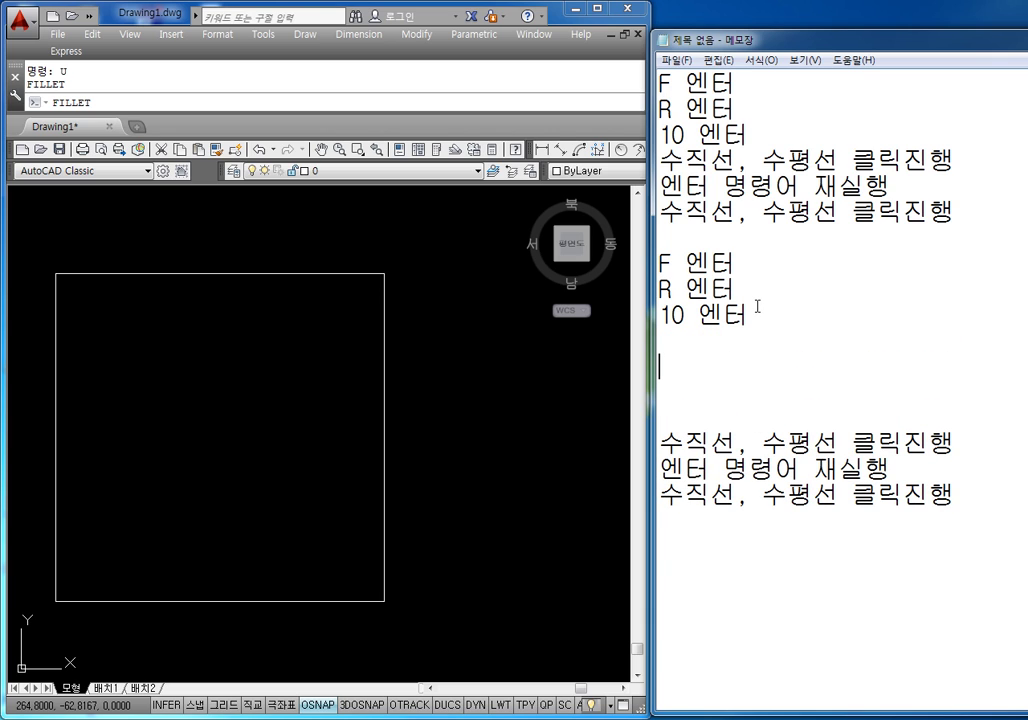
pyautogui.click(341, 395)
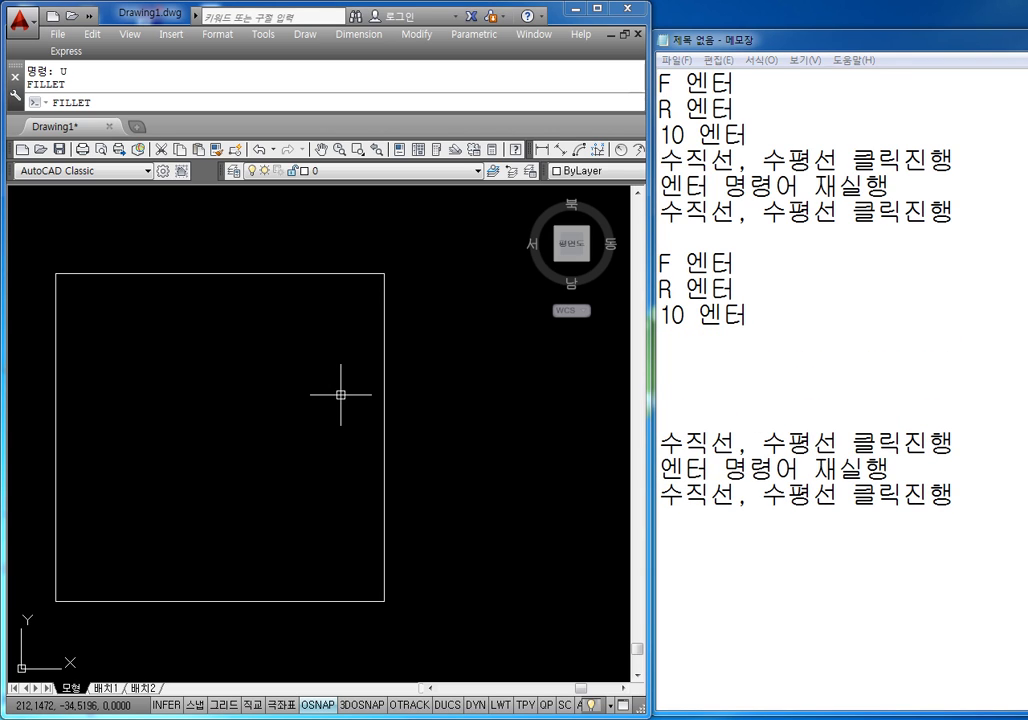
# Start FILLET with radius 10 and note 'T 엔터' below '10 엔터'
pyautogui.press('Return')
pyautogui.write('r')
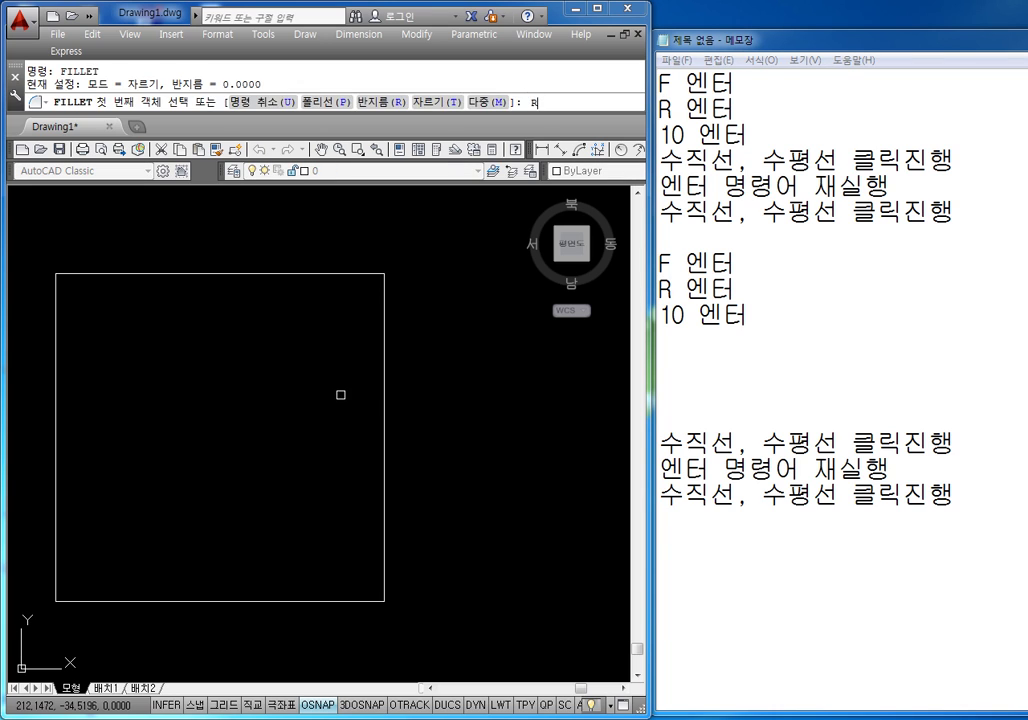
pyautogui.press('Return')
pyautogui.write('10')
pyautogui.press('Return')
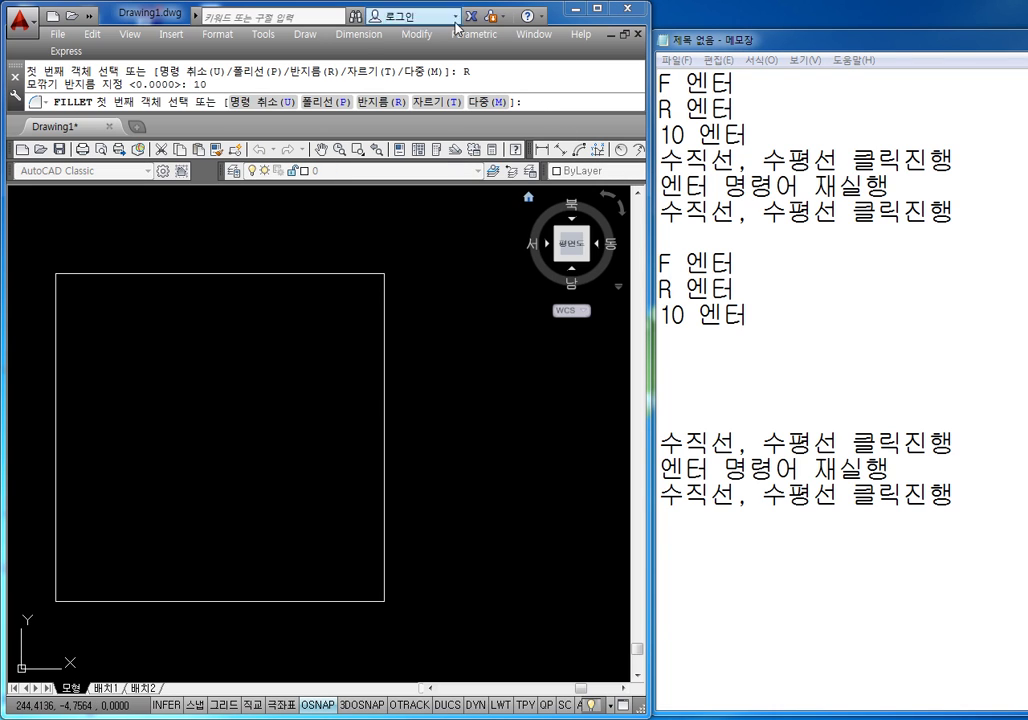
pyautogui.click(744, 378)
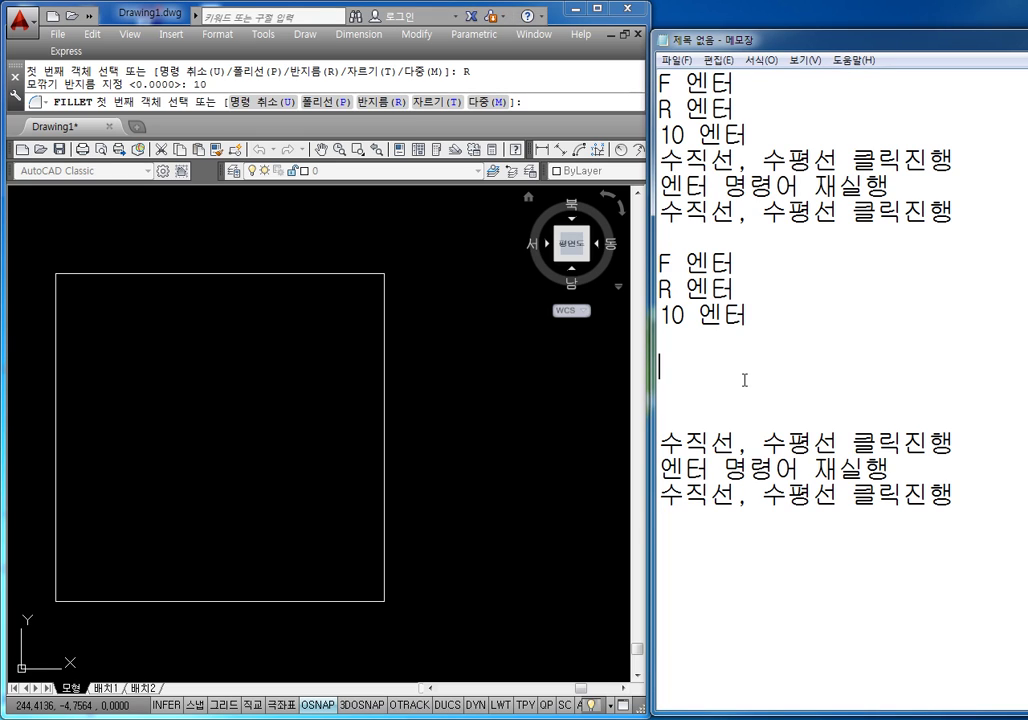
pyautogui.write('ㅜ')
pyautogui.write('DP')
pyautogui.write('엔ㅌ')
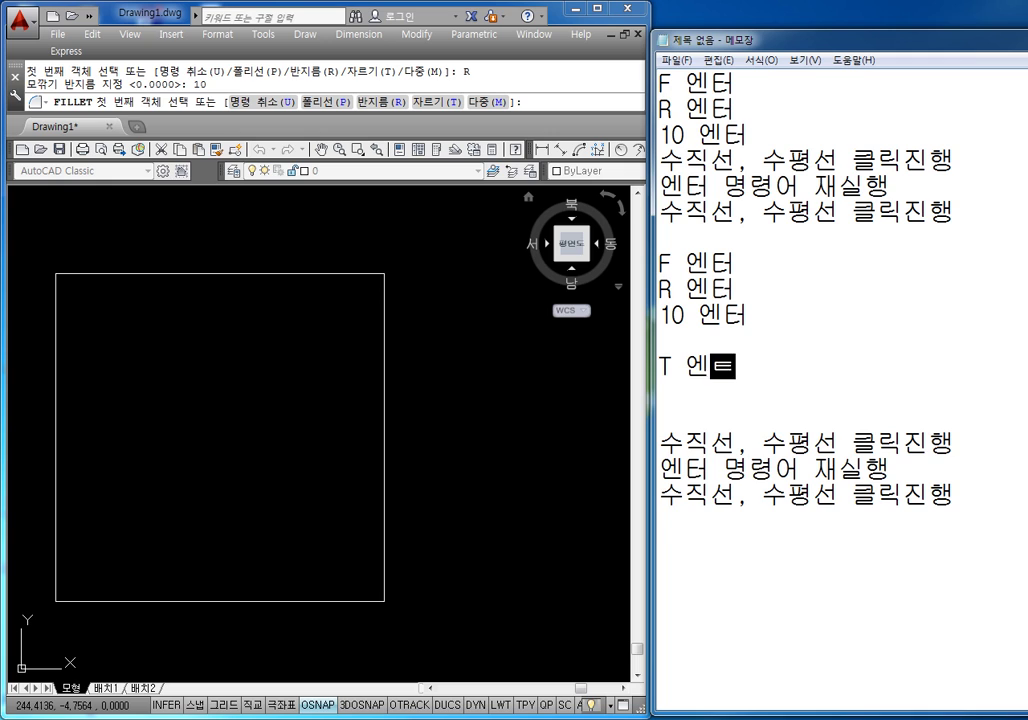
pyautogui.write('터')
pyautogui.press('Return')
# Set the fillet to No Trim, note 'N 엔터', and pick the square's top line
pyautogui.click(458, 340)
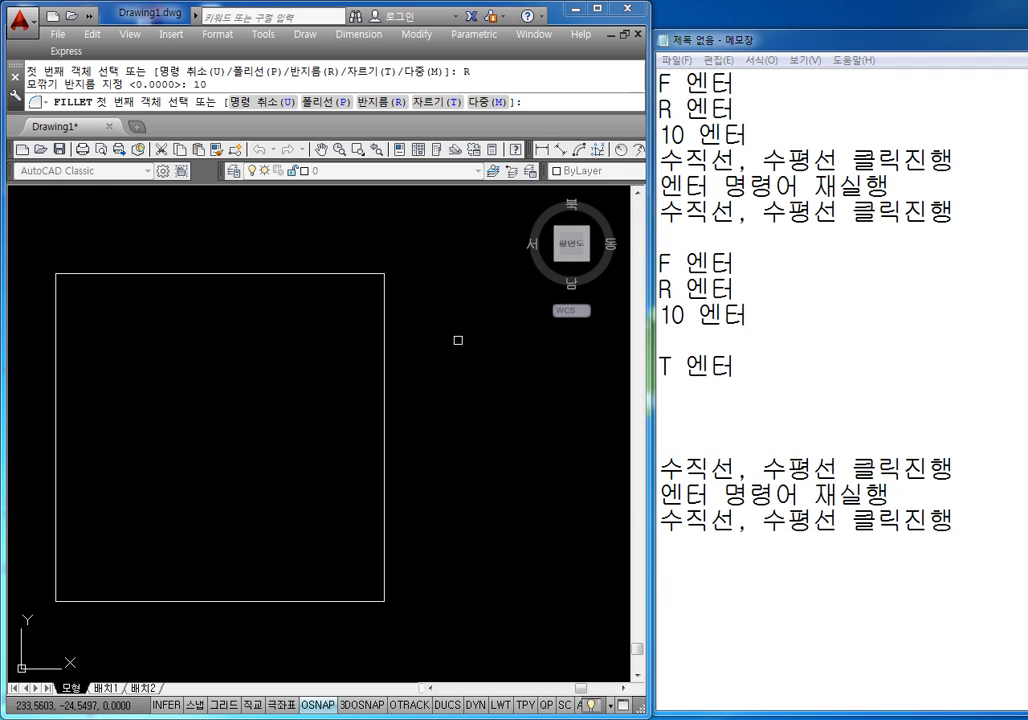
pyautogui.press('Tab')
pyautogui.write('T')
pyautogui.press('Return')
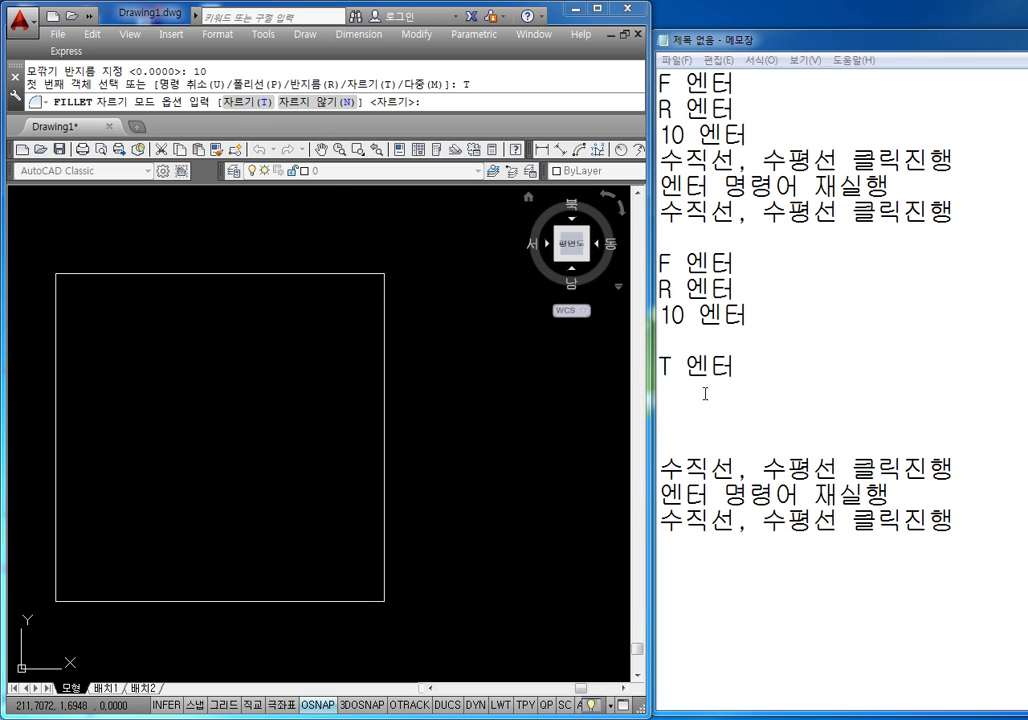
pyautogui.click(674, 399)
pyautogui.write('N ')
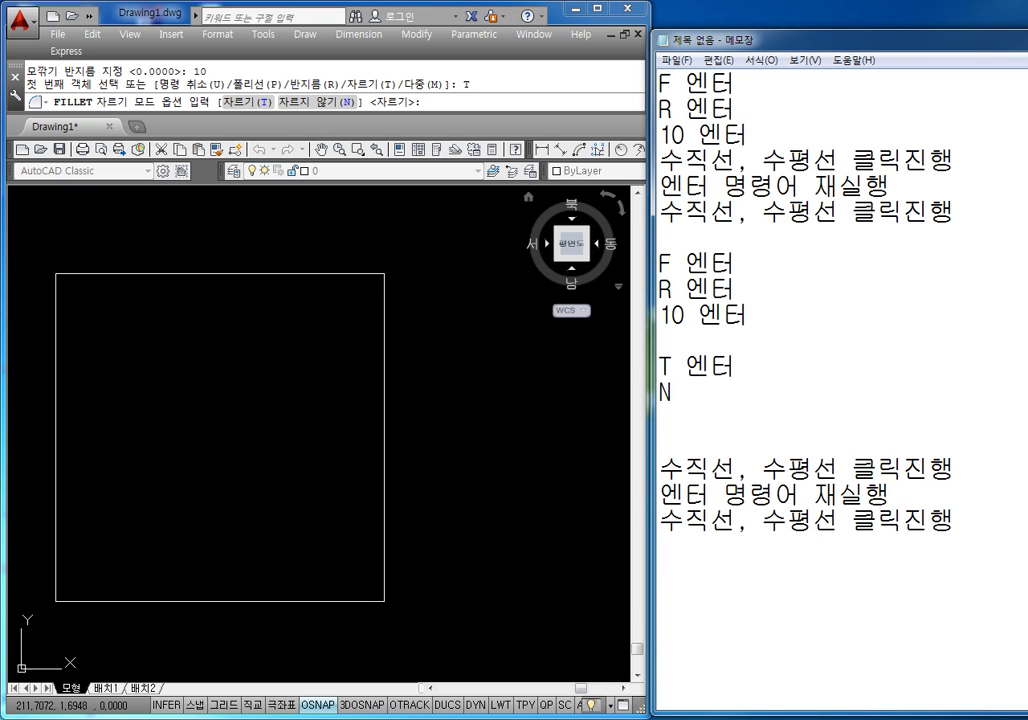
pyautogui.write('엔터')
pyautogui.press('Return')
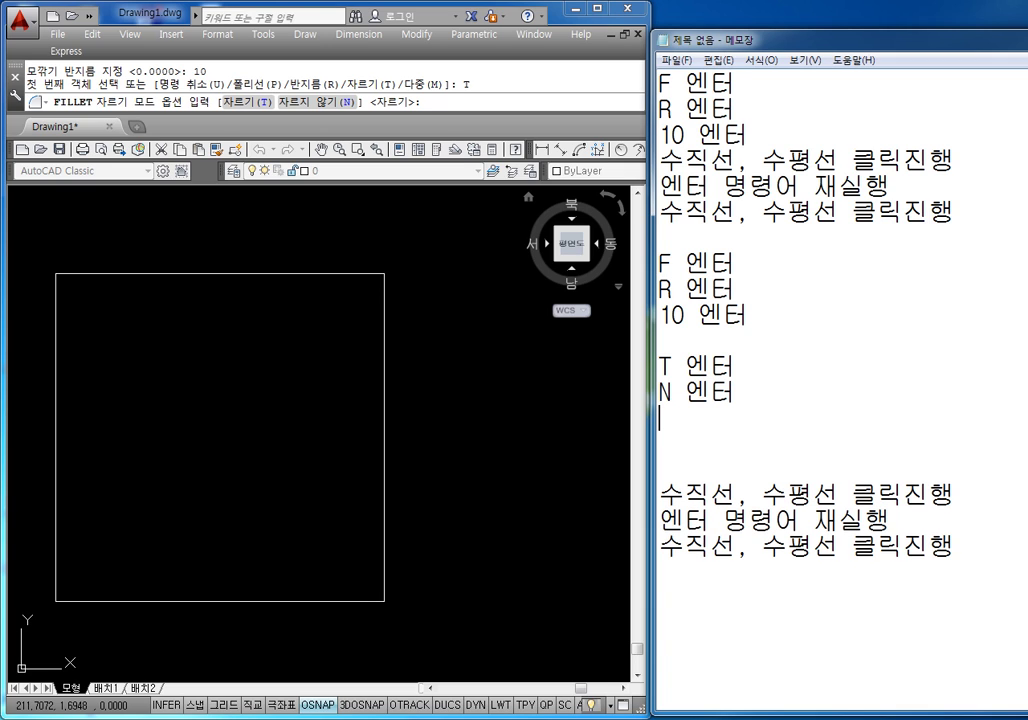
pyautogui.press('BackSpace')
pyautogui.click(483, 474)
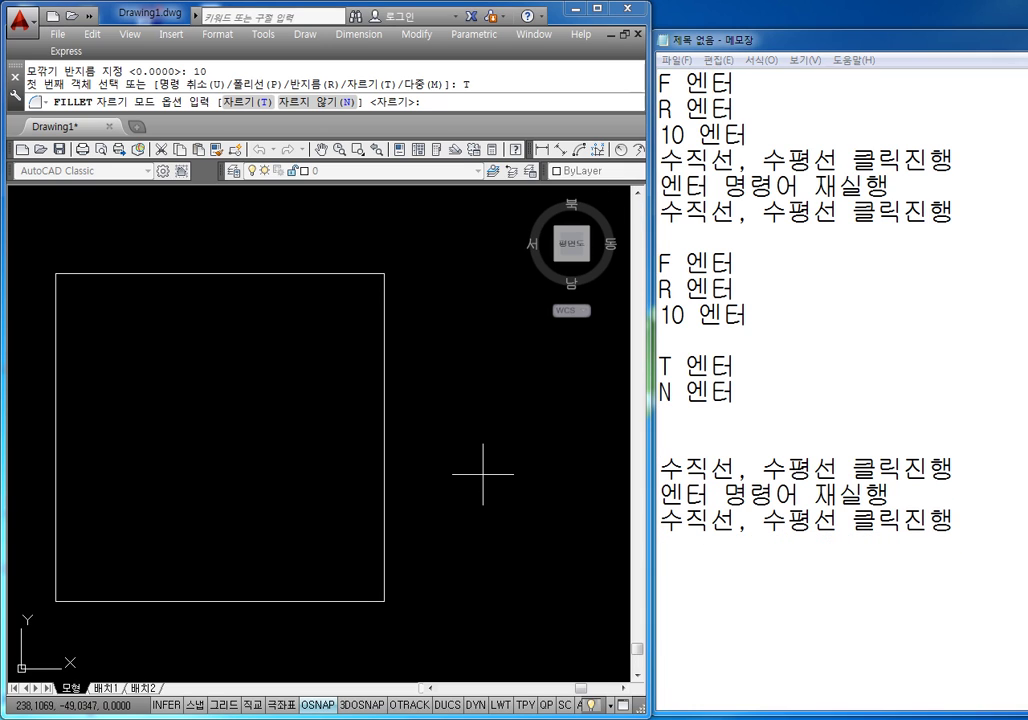
pyautogui.click(335, 102)
pyautogui.write('N')
pyautogui.press('Return')
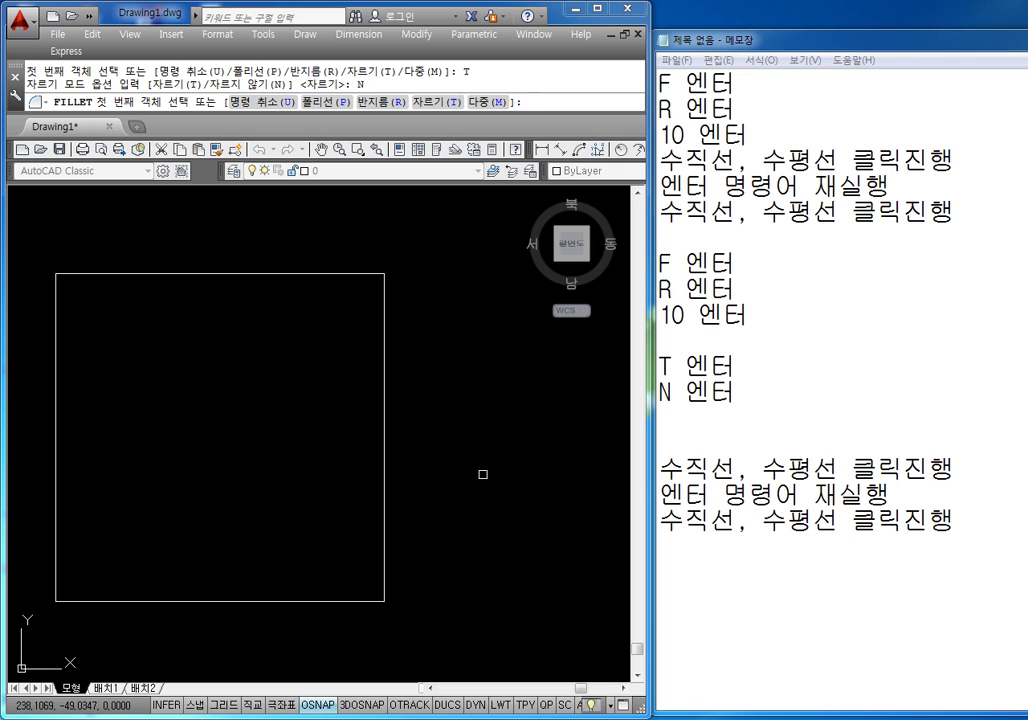
pyautogui.click(376, 274)
# Complete the no-trim fillet on the right line and change the note to 'N<->T 엔터'
pyautogui.click(381, 310)
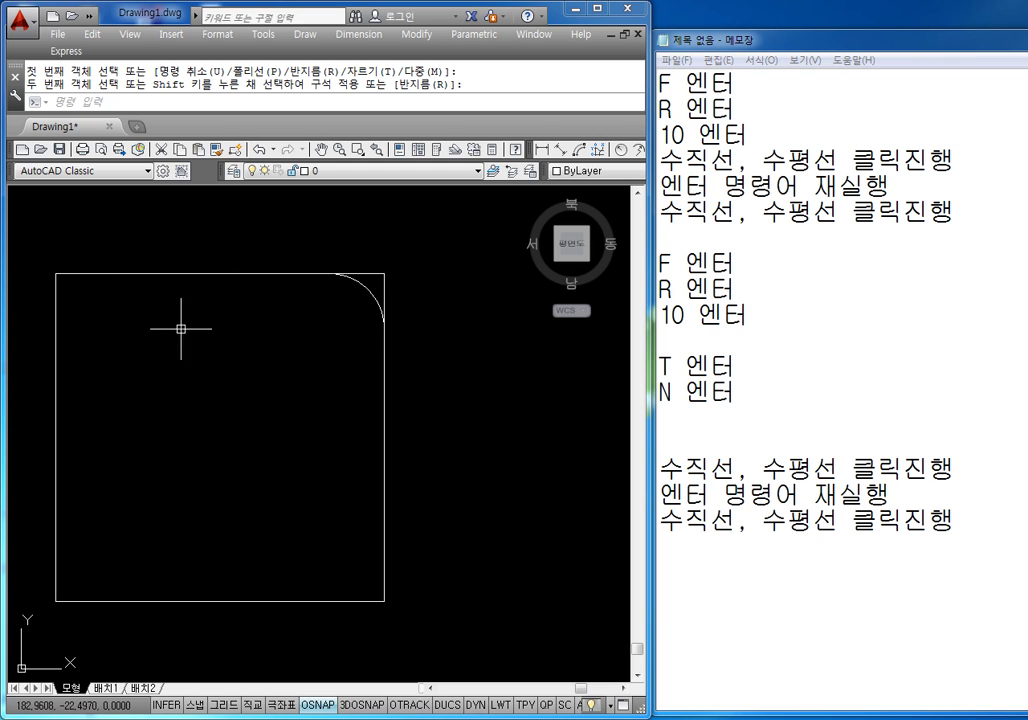
pyautogui.click(722, 422)
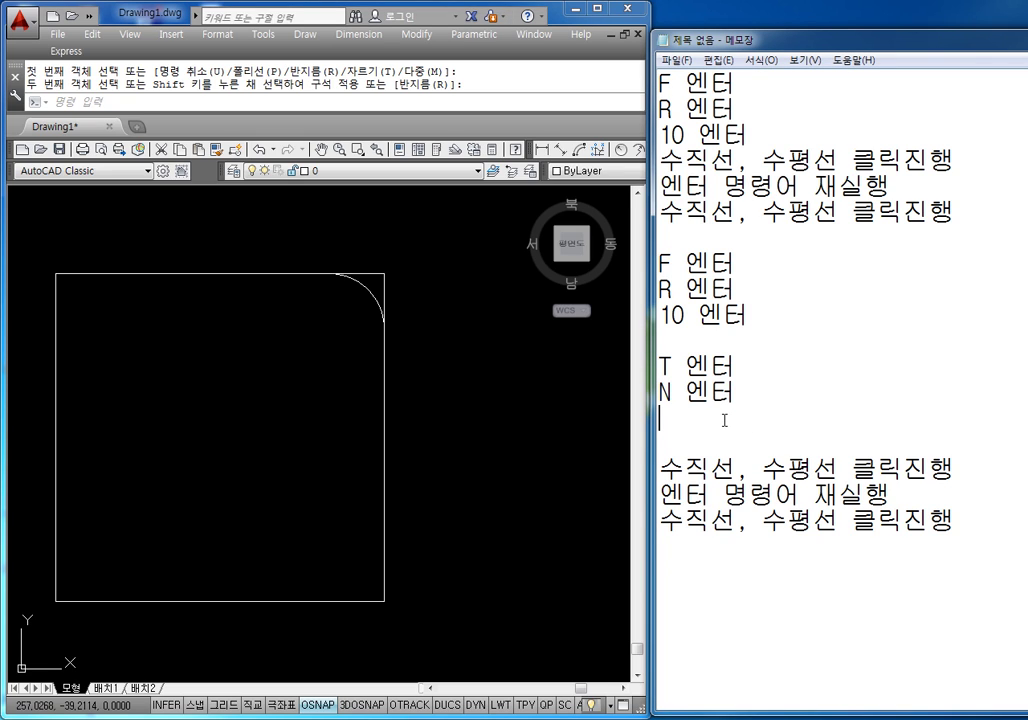
pyautogui.write('<-')
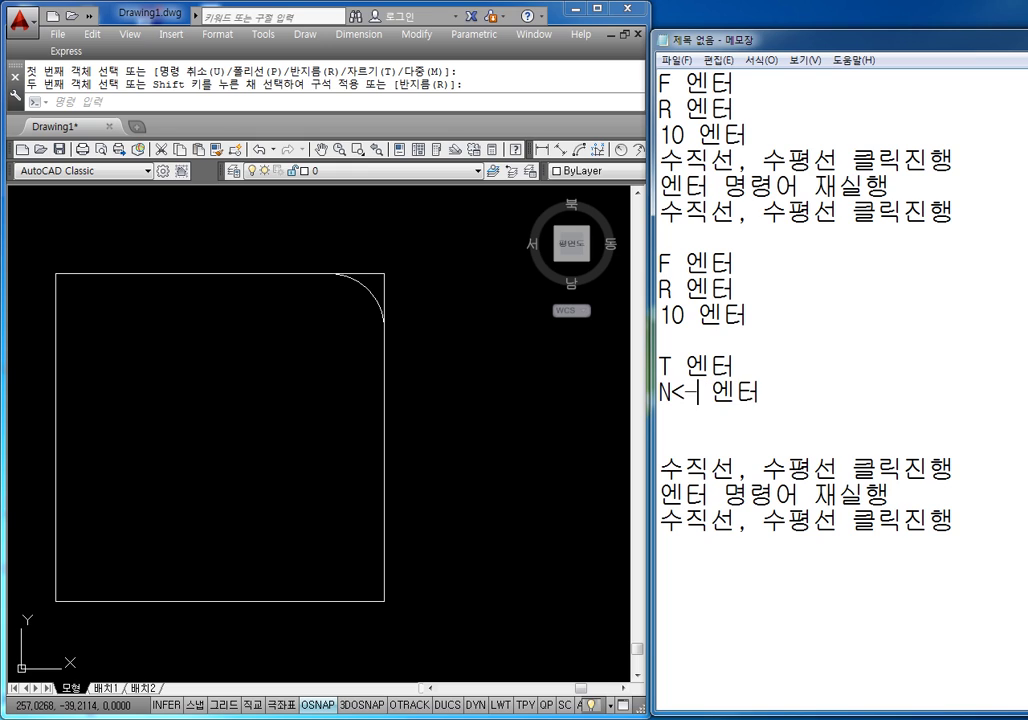
pyautogui.write('>')
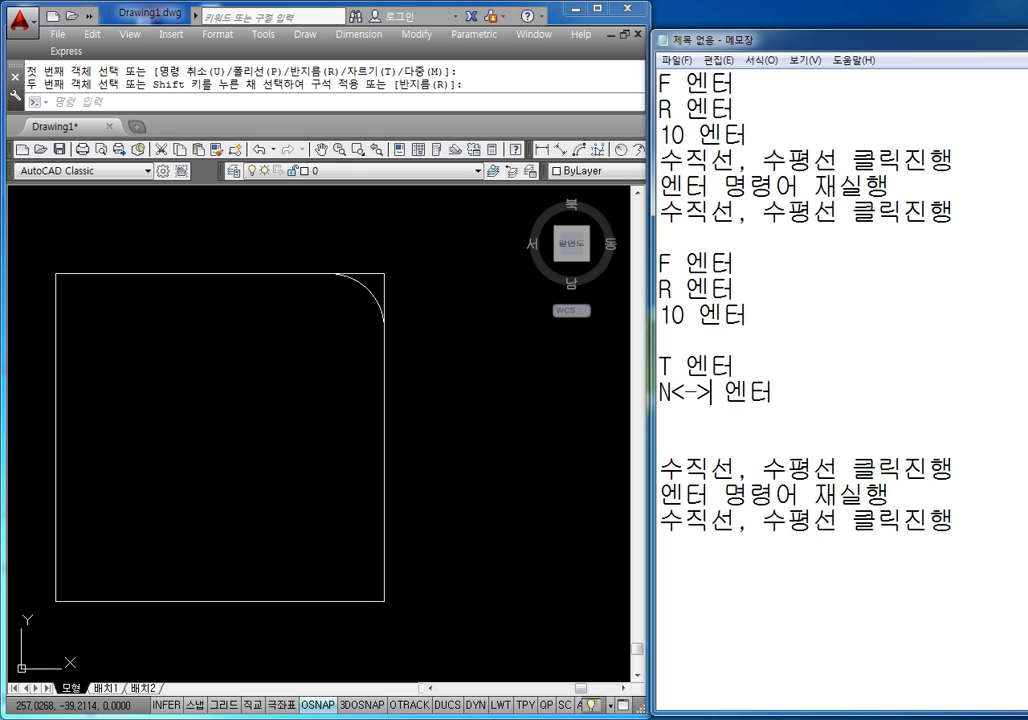
pyautogui.write('ㅅ')
pyautogui.press('BackSpace')
pyautogui.write('T')
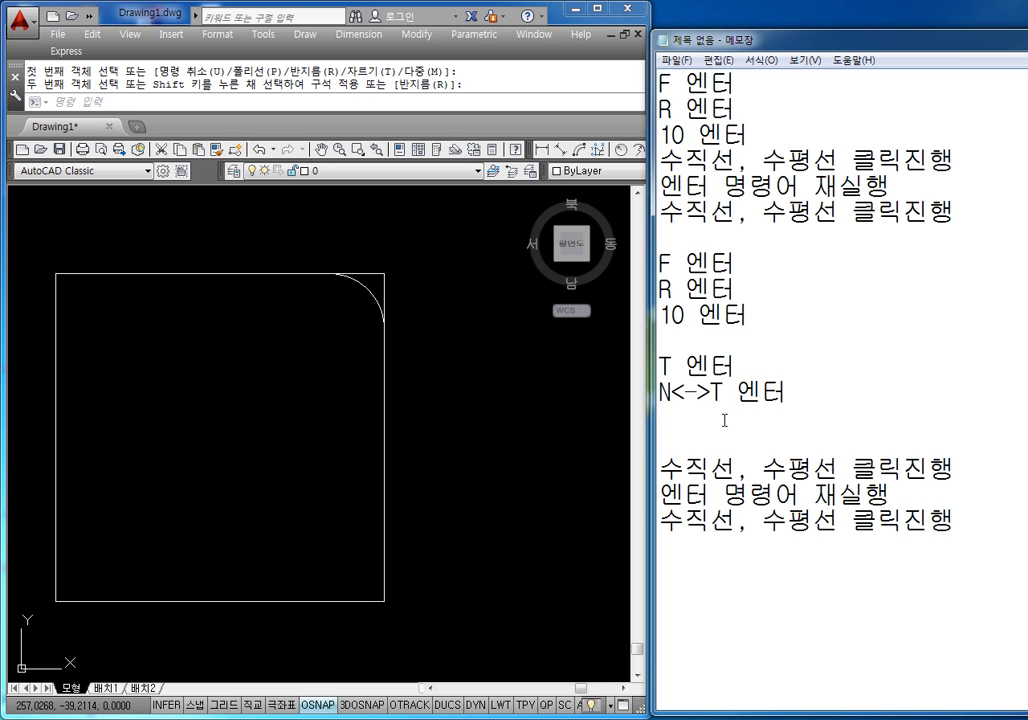
pyautogui.click(490, 383)
# Restart FILLET with radius 10 and switch its mode back to Trim
pyautogui.press('Escape')
pyautogui.press('Escape')
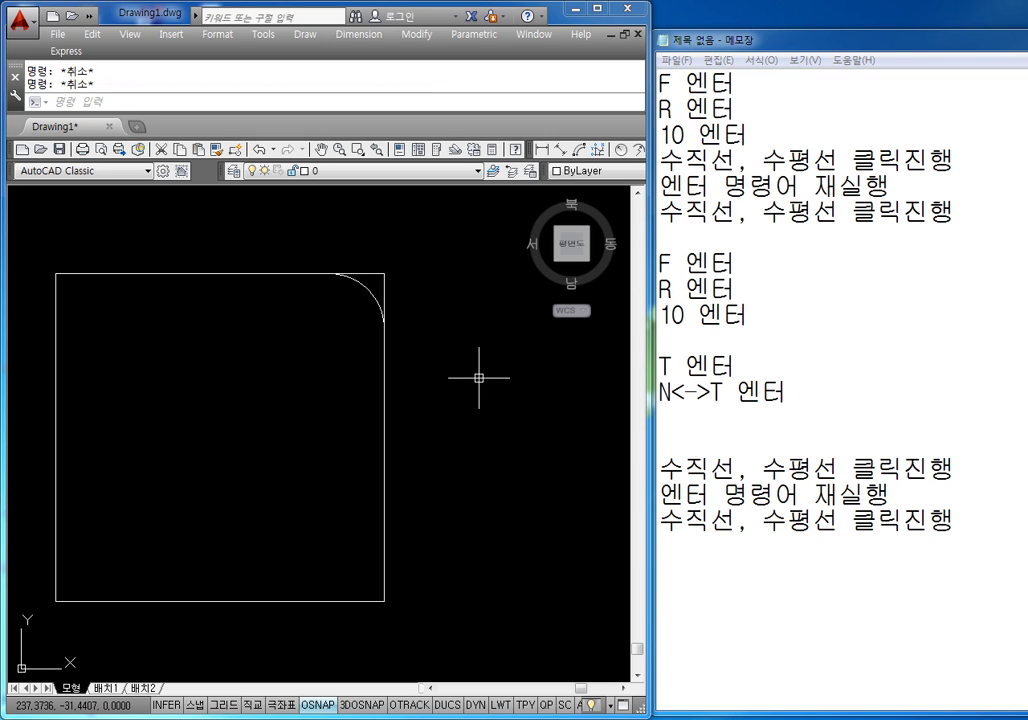
pyautogui.write('f')
pyautogui.press('Return')
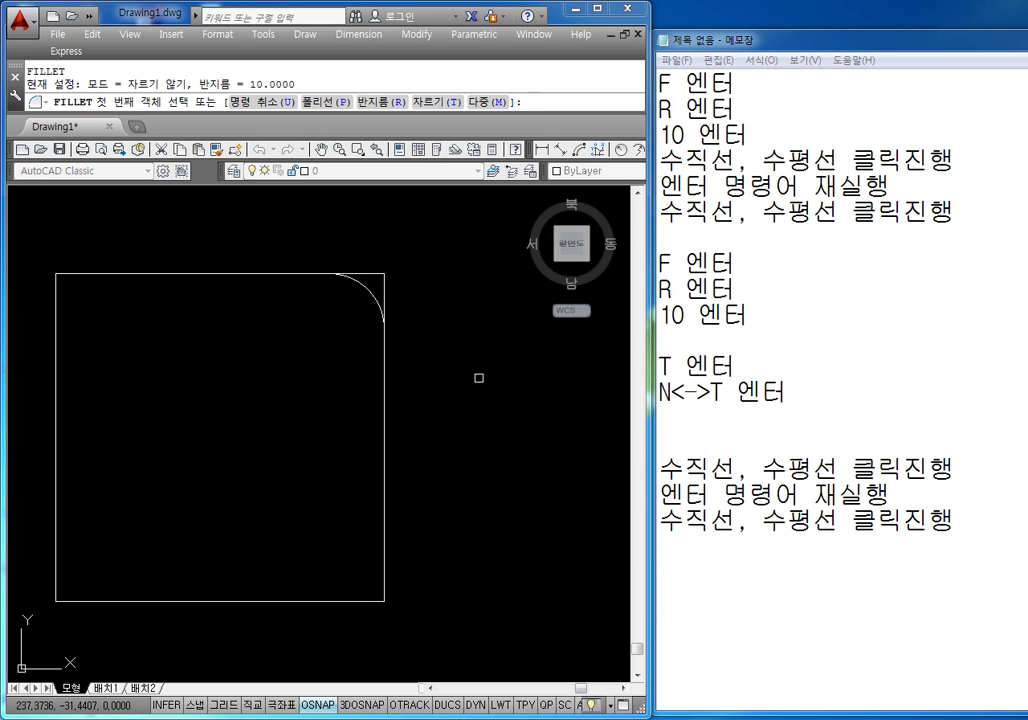
pyautogui.write('R')
pyautogui.press('Return')
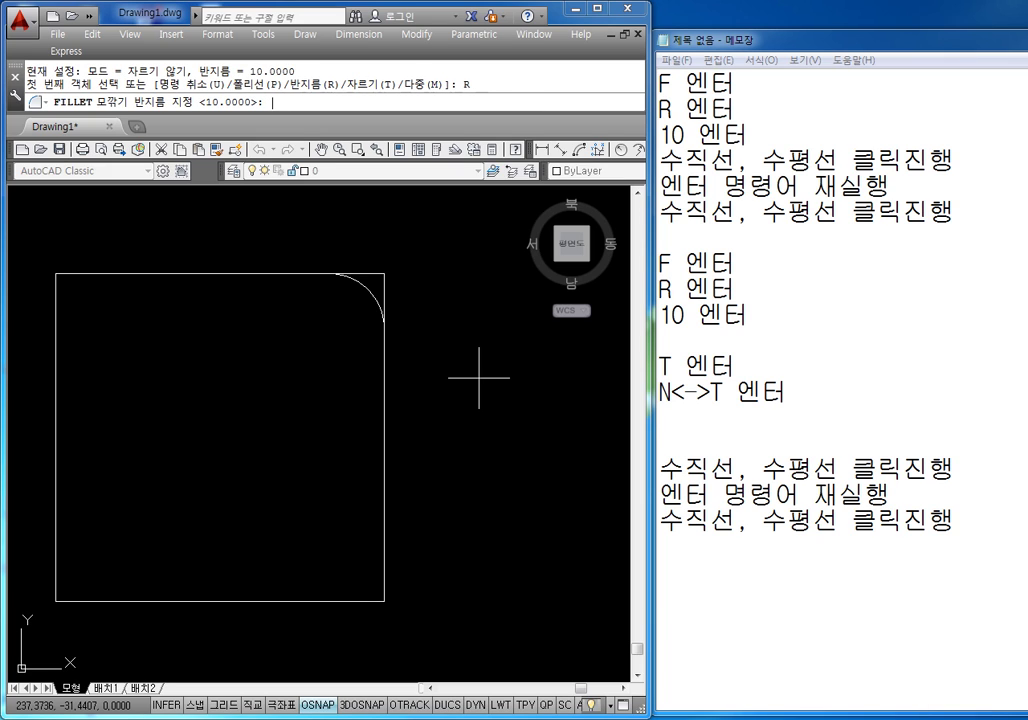
pyautogui.press('Return')
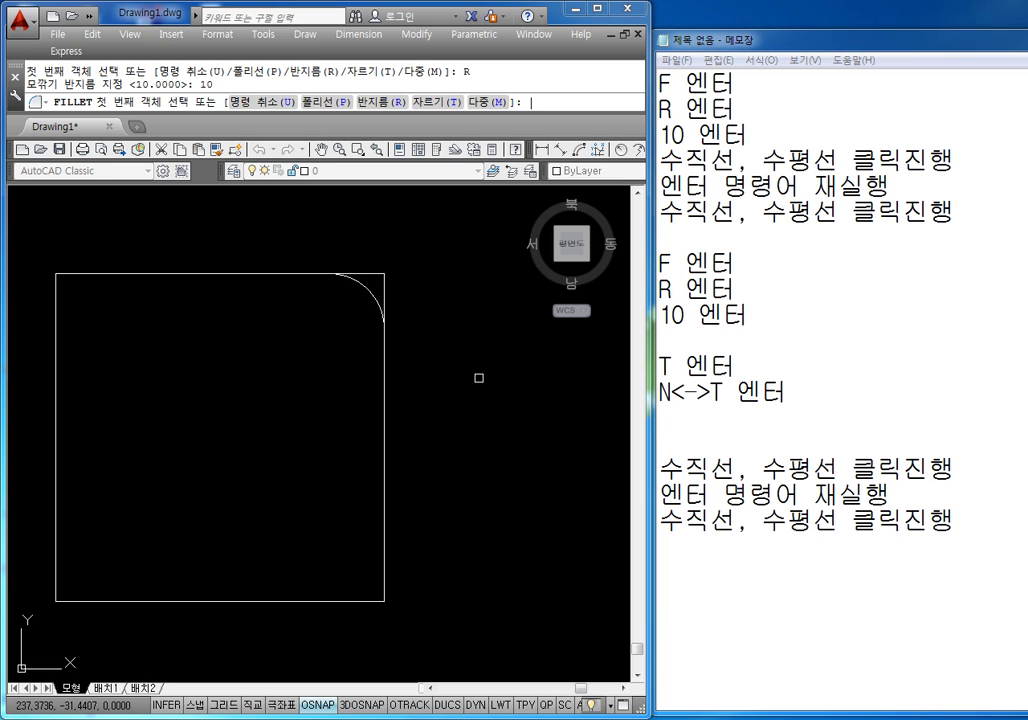
pyautogui.write('T')
pyautogui.press('Return')
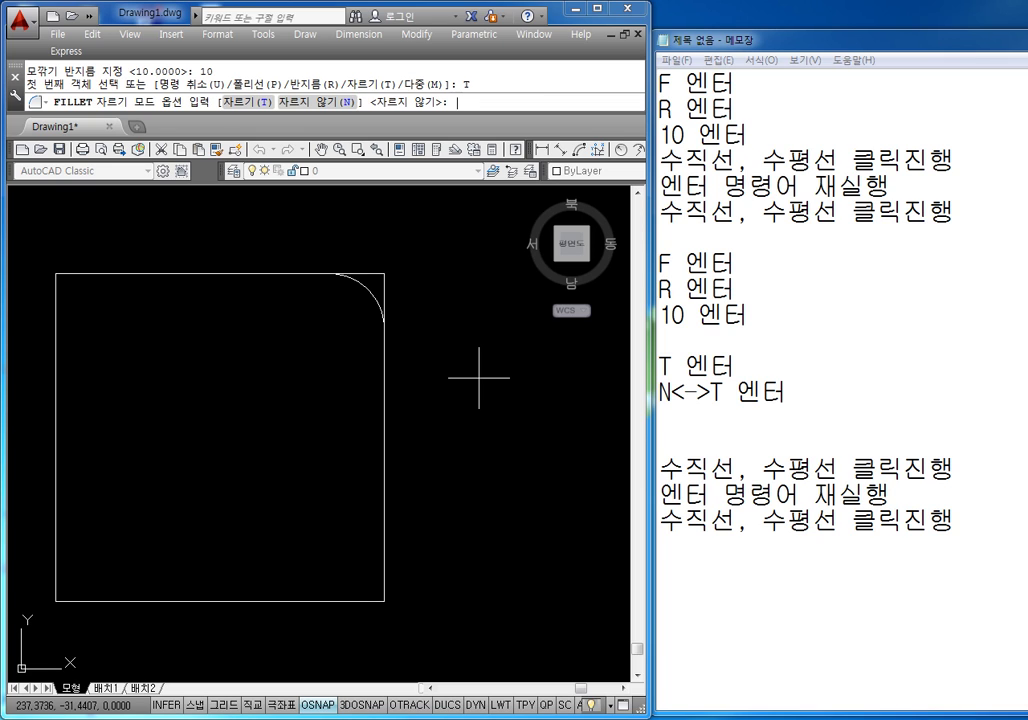
pyautogui.press('Return')
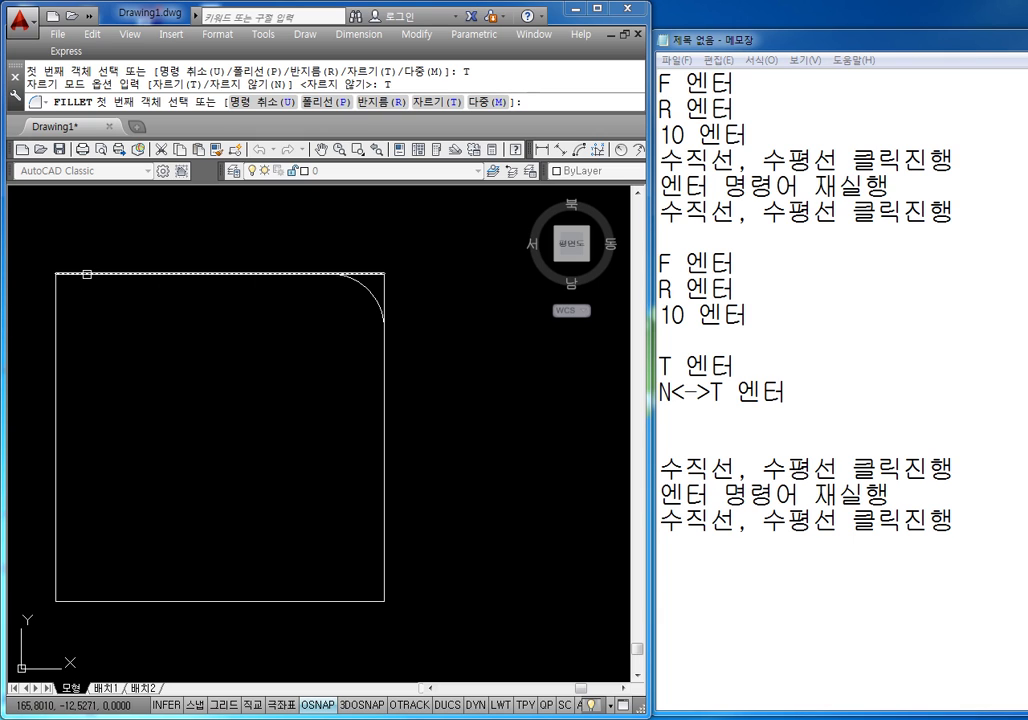
# Fillet the top-left, bottom-right and bottom-left corners at R10
pyautogui.click(64, 274)
pyautogui.click(61, 313)
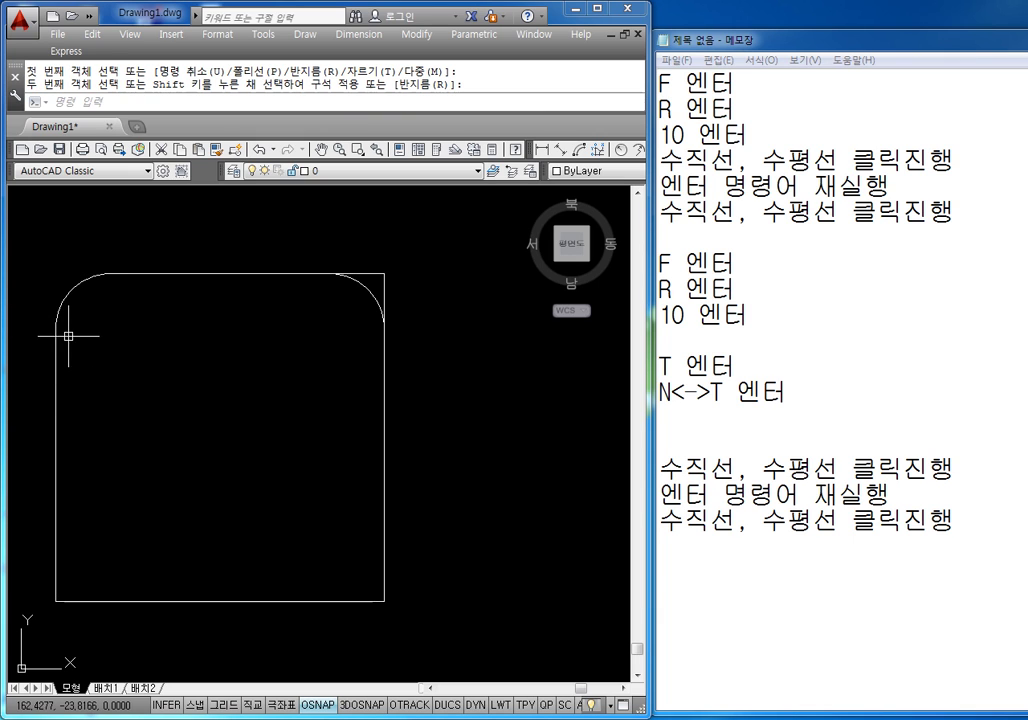
pyautogui.press('Return')
pyautogui.click(384, 555)
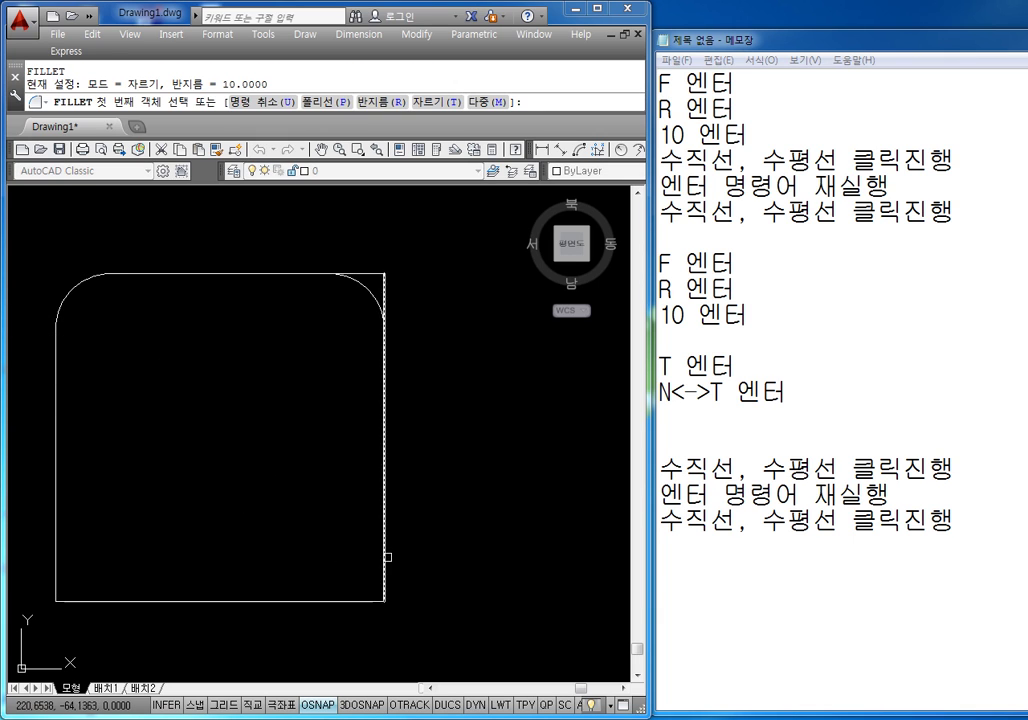
pyautogui.click(352, 601)
pyautogui.press('Return')
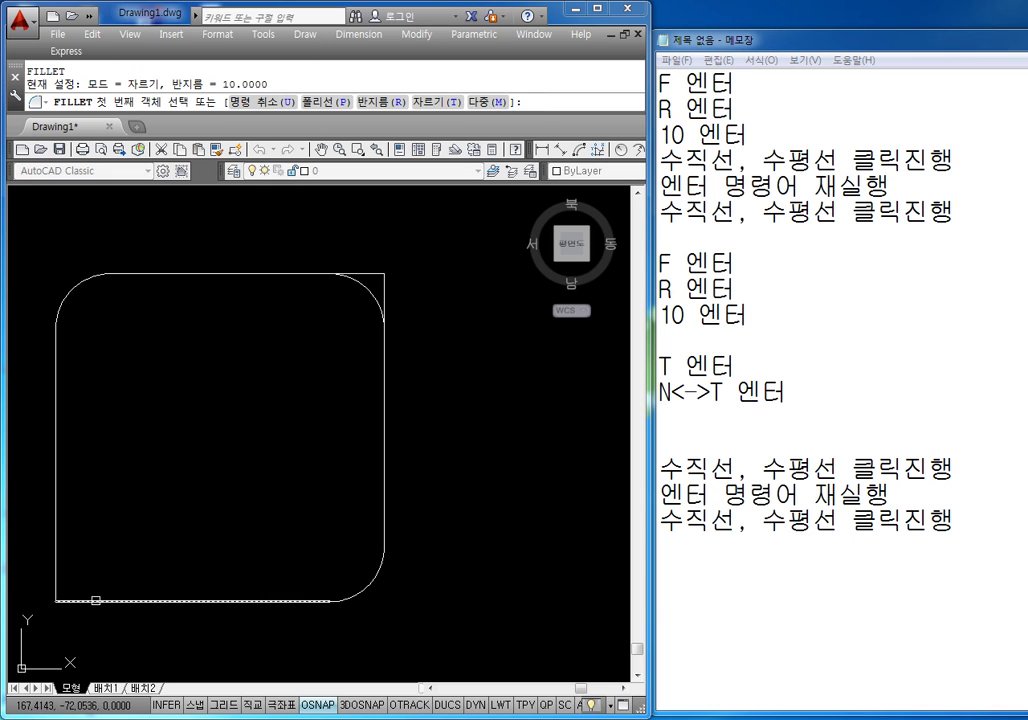
pyautogui.click(94, 601)
pyautogui.click(52, 565)
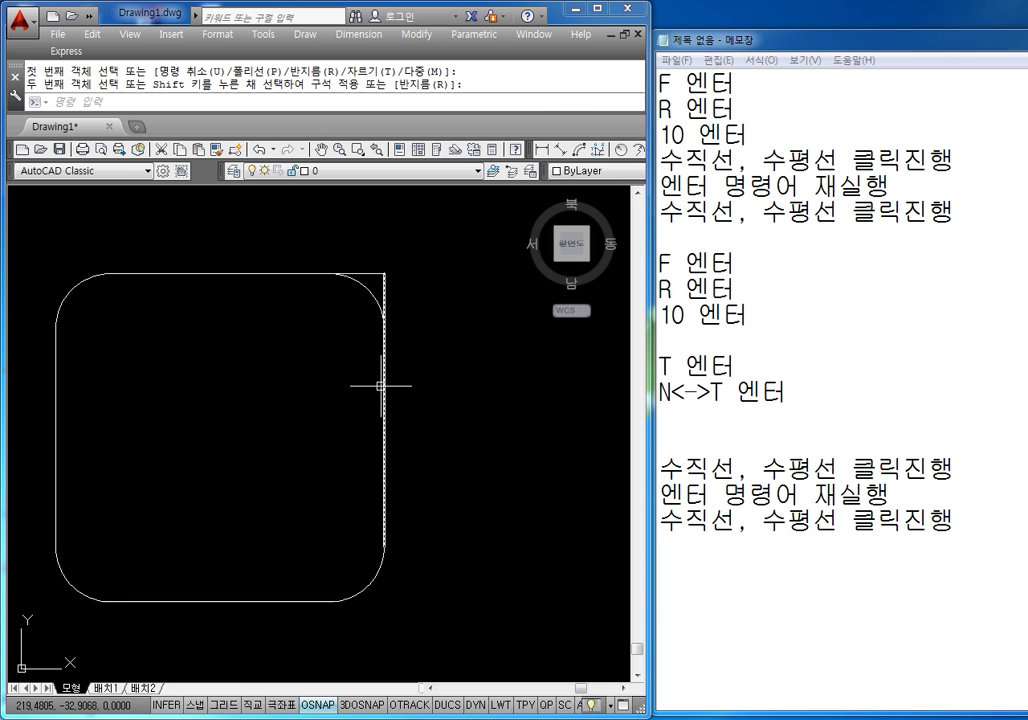
pyautogui.press('Escape')
pyautogui.press('Escape')
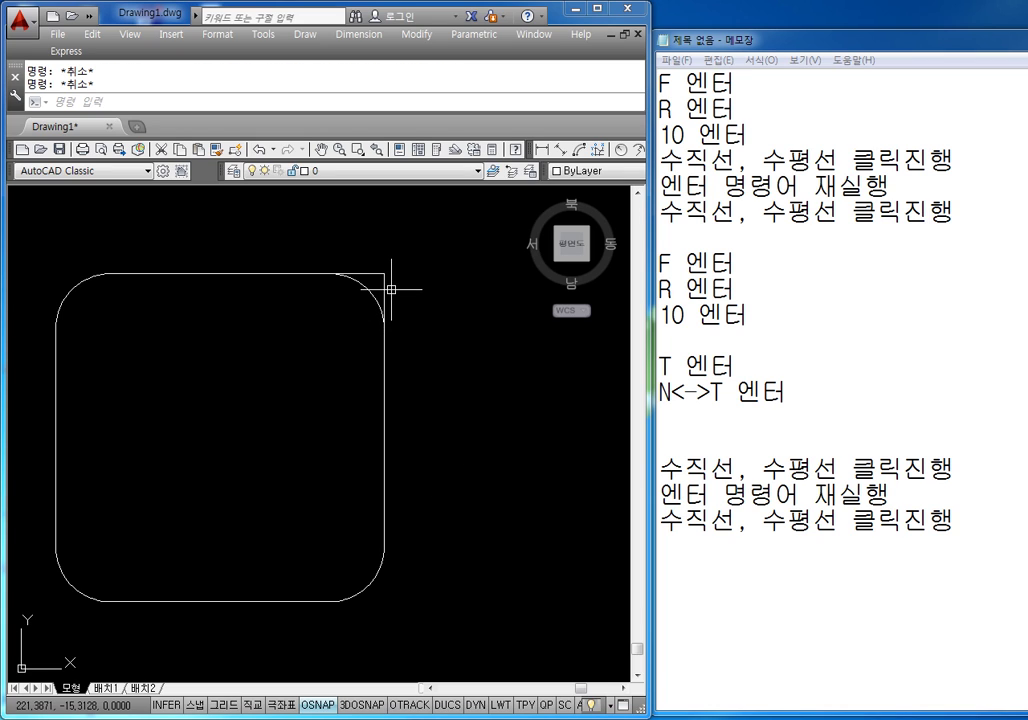
# Re-fillet the top-right corner from the top and right lines, trimming the leftover edges
pyautogui.write('f')
pyautogui.press('Return')
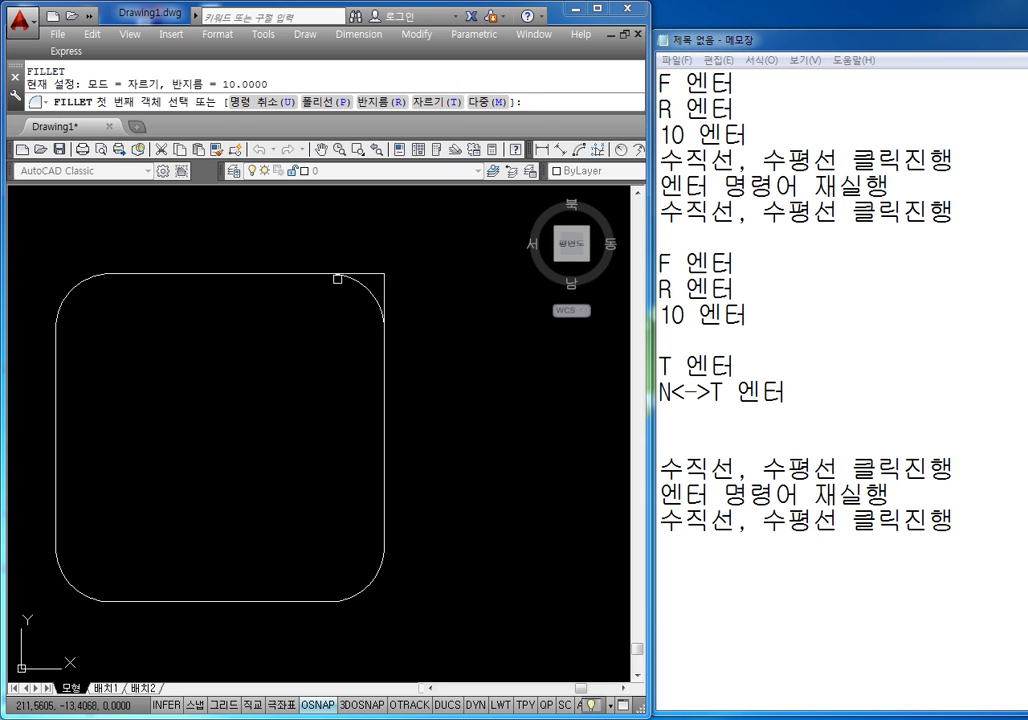
pyautogui.click(300, 273)
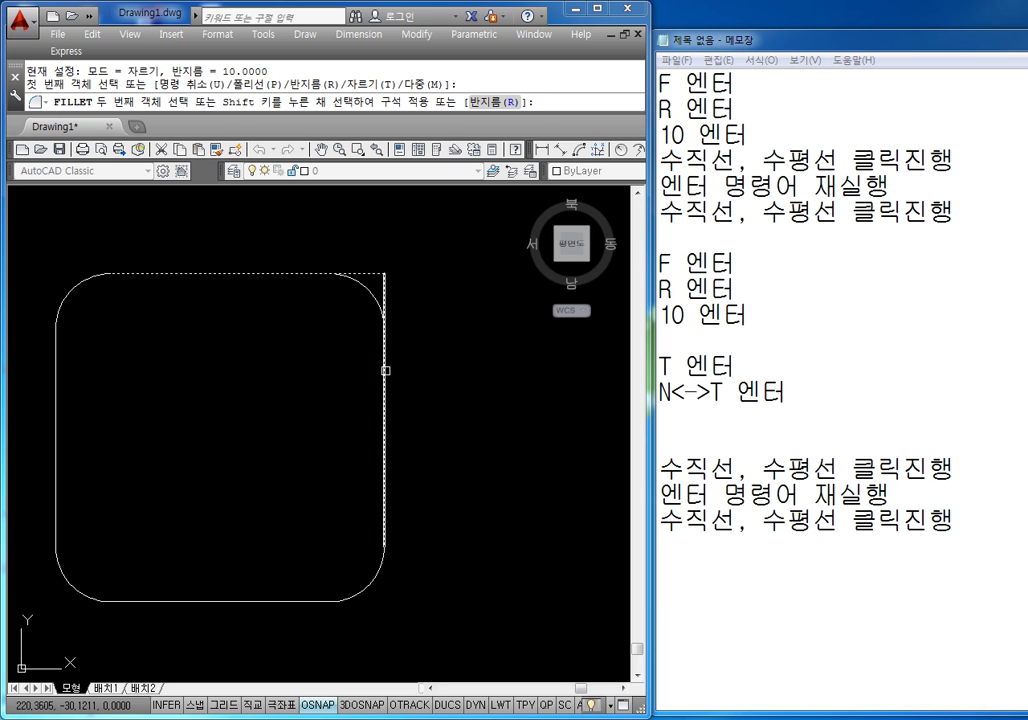
pyautogui.click(389, 368)
pyautogui.press('Escape')
pyautogui.press('Escape')
pyautogui.moveTo(274, 367); pyautogui.dragTo(337, 360, button='middle')
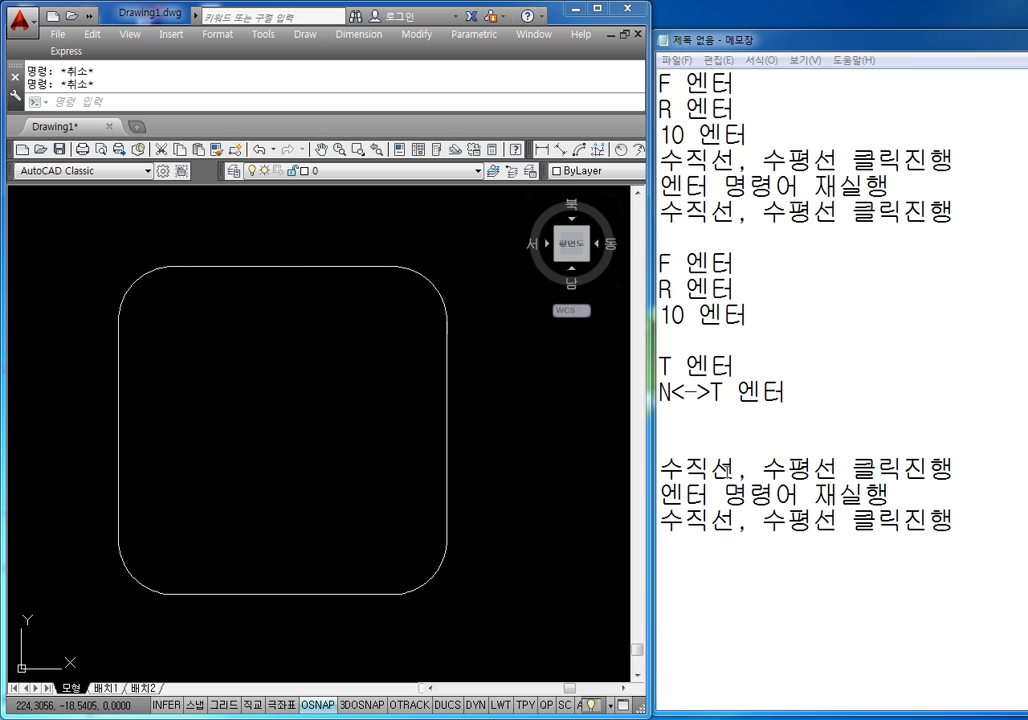
pyautogui.click(674, 547)
pyautogui.write('ㅇ')
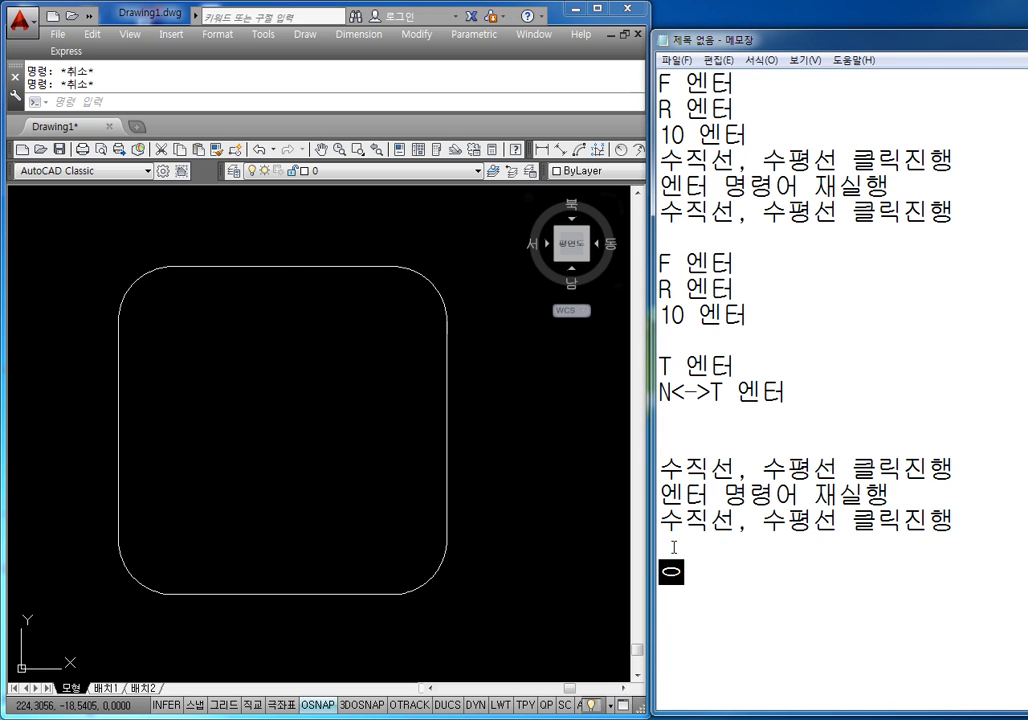
# Type the circle notes 'C엔터', '원호의 중심점 클릭' and '4번반복' in Notepad
pyautogui.write('CD')
pyautogui.press('BackSpace')
pyautogui.write('엔')
pyautogui.write('터')
pyautogui.press('Return')
pyautogui.write('우원')
pyautogui.write('호의 중ㅅ힘')
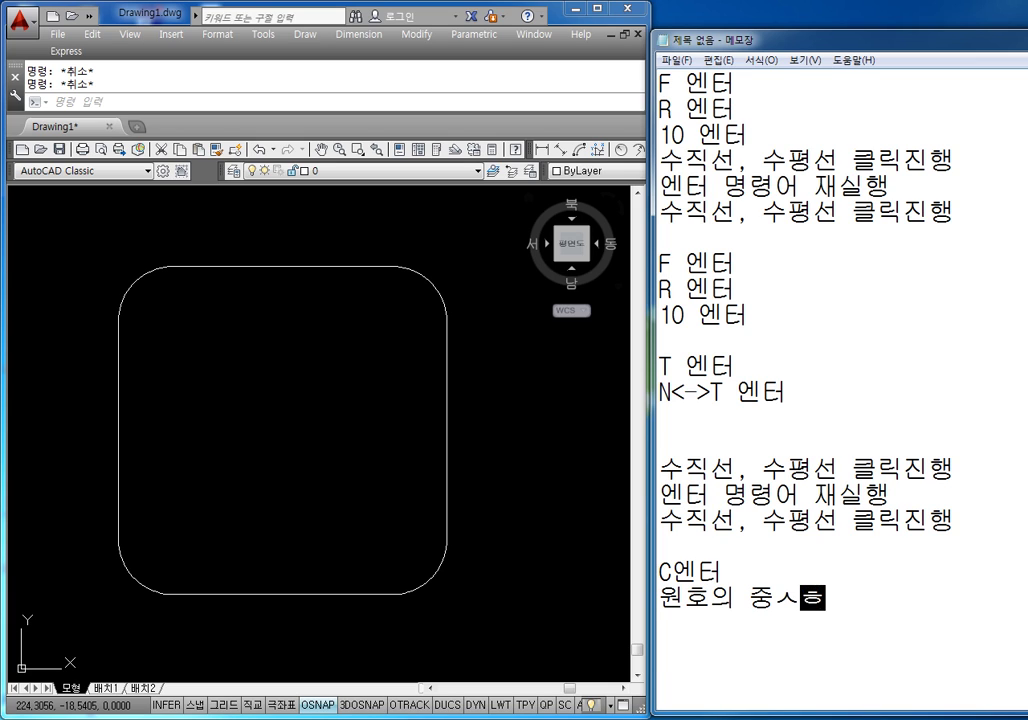
pyautogui.press('BackSpace')
pyautogui.press('BackSpace')
pyautogui.press('BackSpace')
pyautogui.write('시')
pyautogui.write('점 ')
pyautogui.write('클릭')
pyautogui.press('Return')
pyautogui.write('4ㅂ')
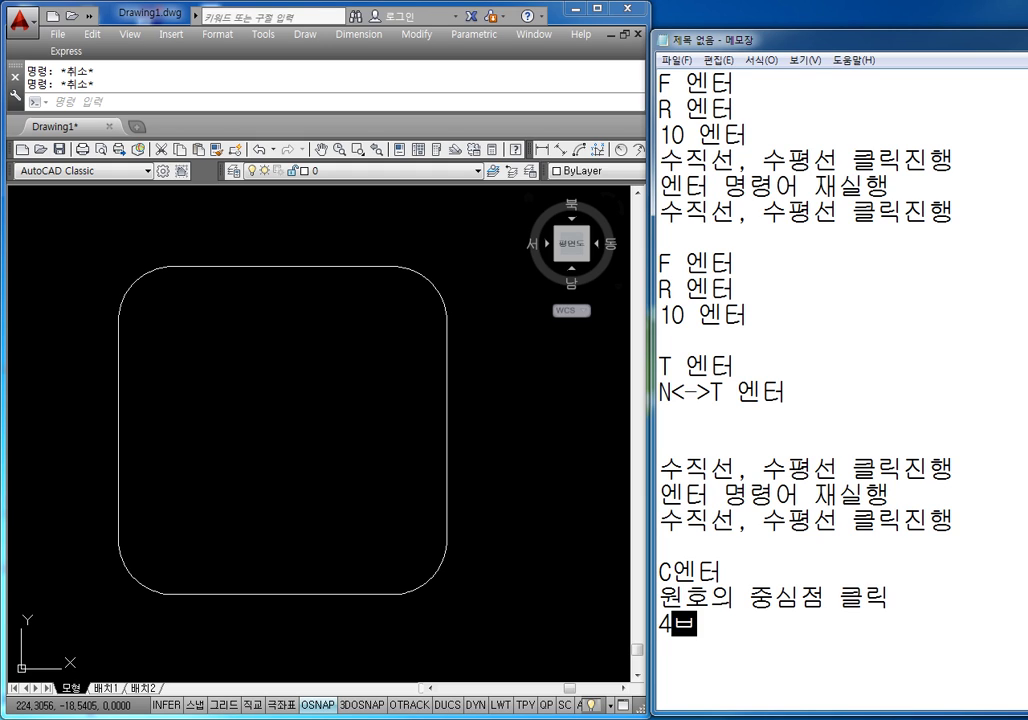
pyautogui.write('번반복')
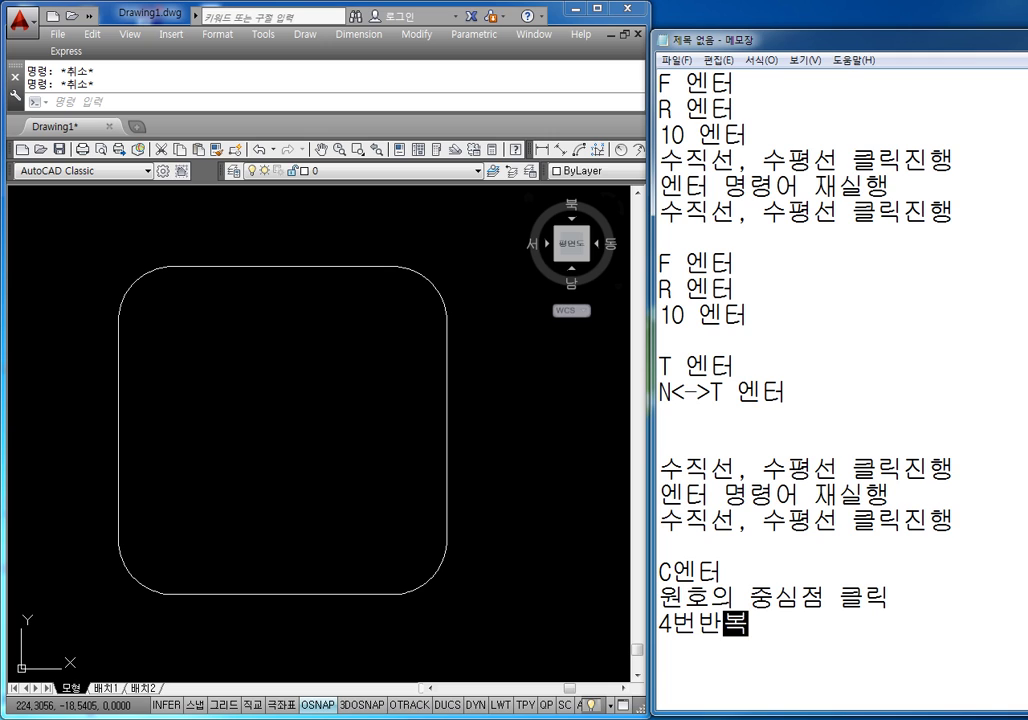
pyautogui.press('Return')
# Draw radius-10 circles centred on the top-left and top-right fillet arcs
pyautogui.click(211, 335)
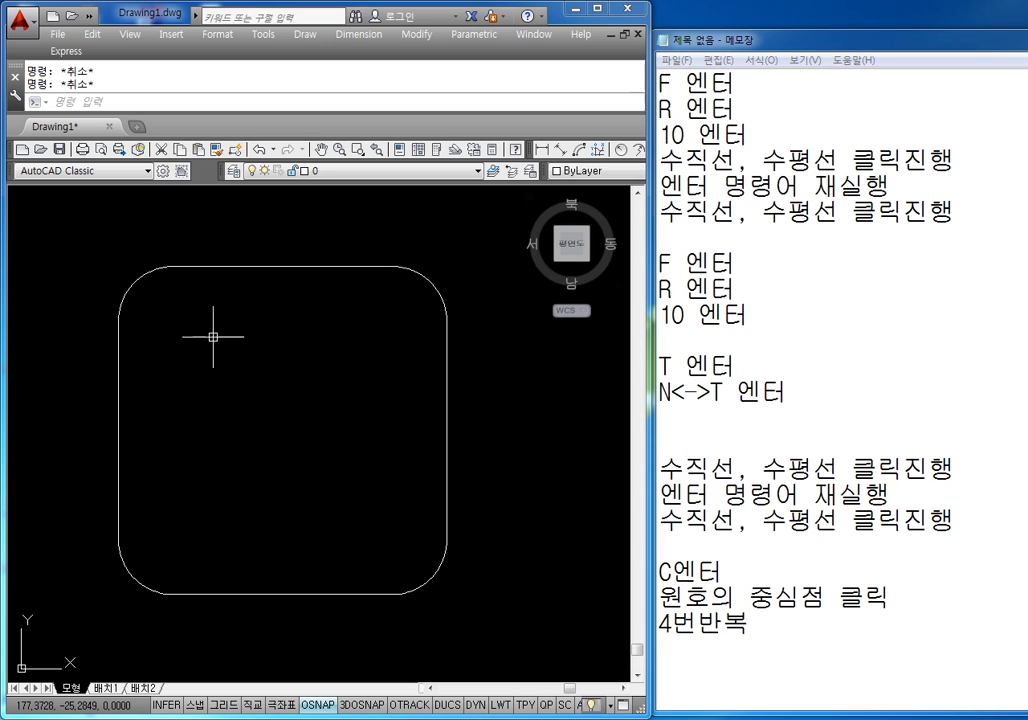
pyautogui.write('c')
pyautogui.press('Return')
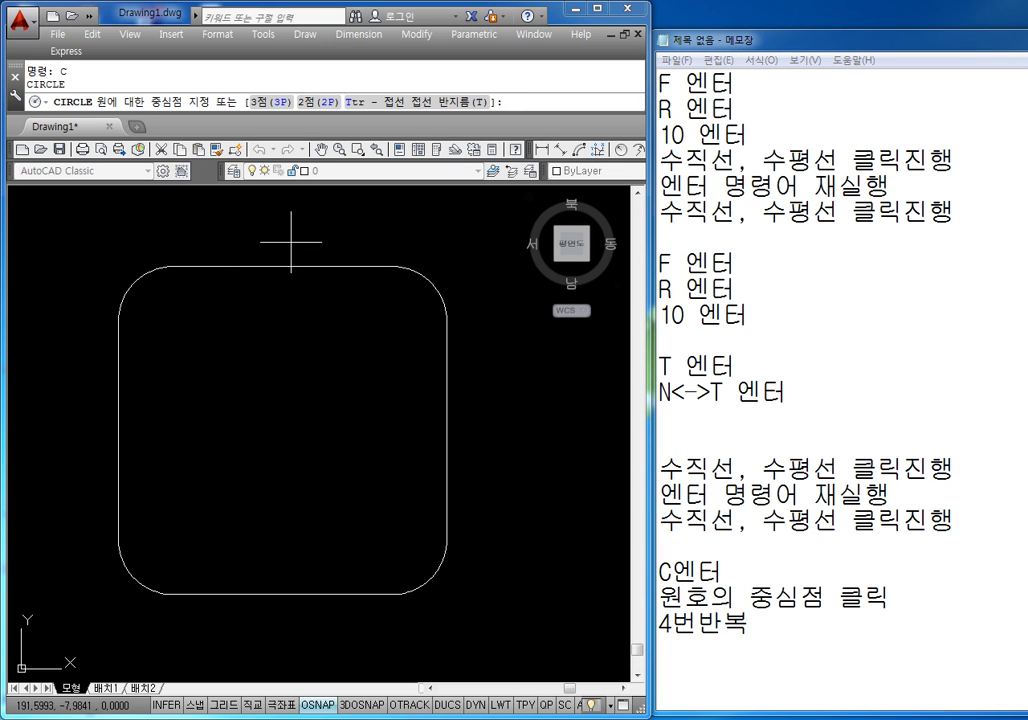
pyautogui.click(173, 321)
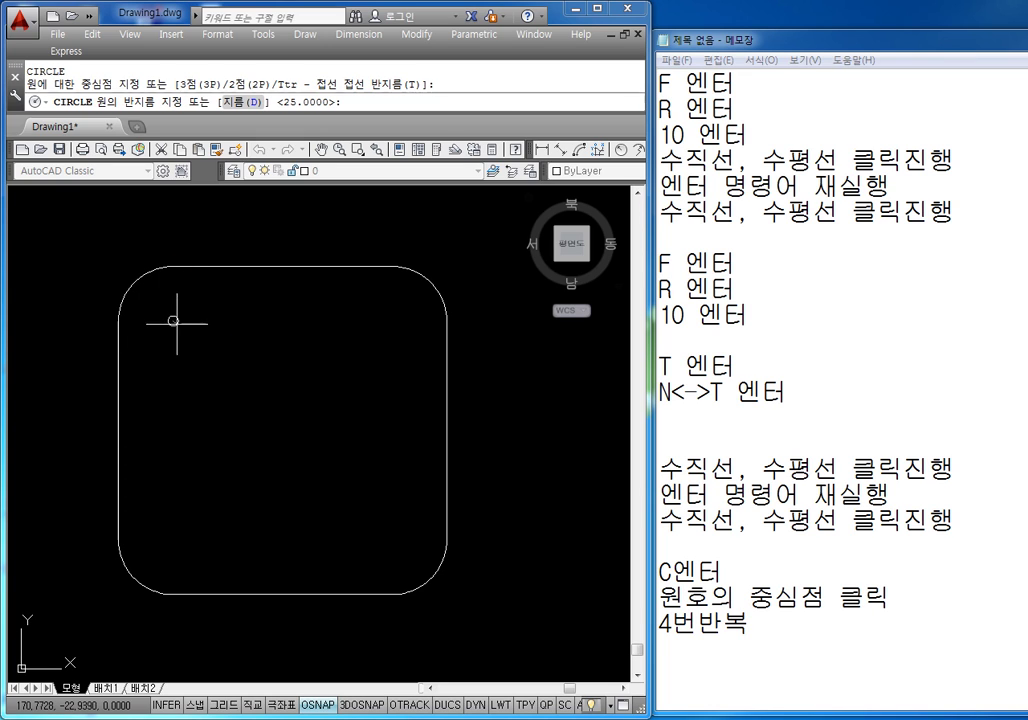
pyautogui.write('10')
pyautogui.press('Return')
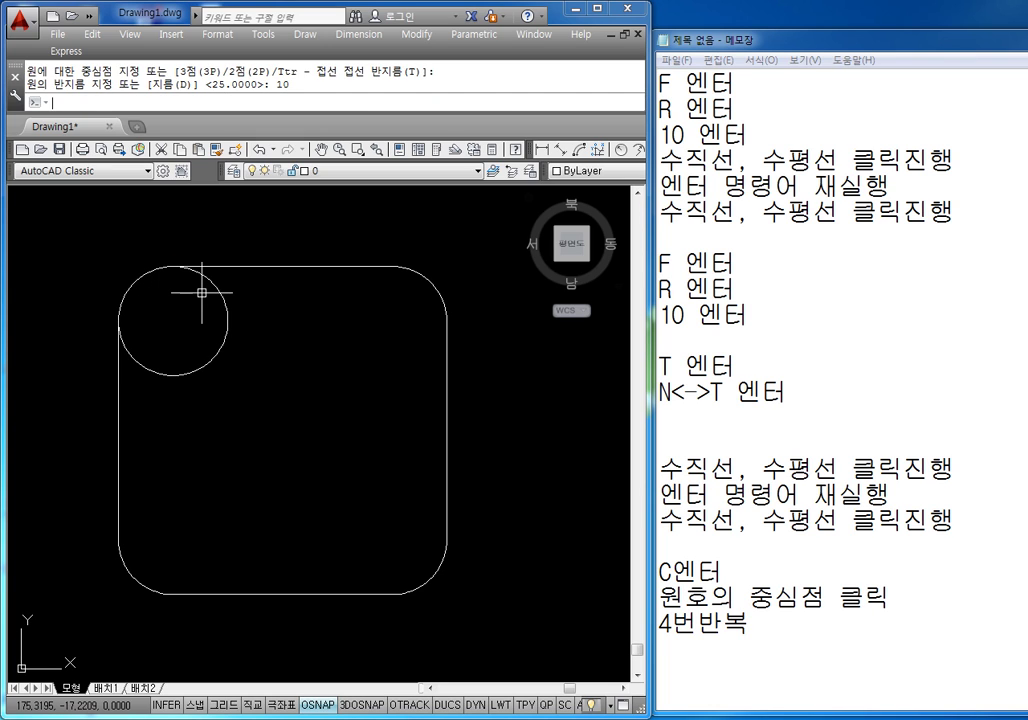
pyautogui.press('Return')
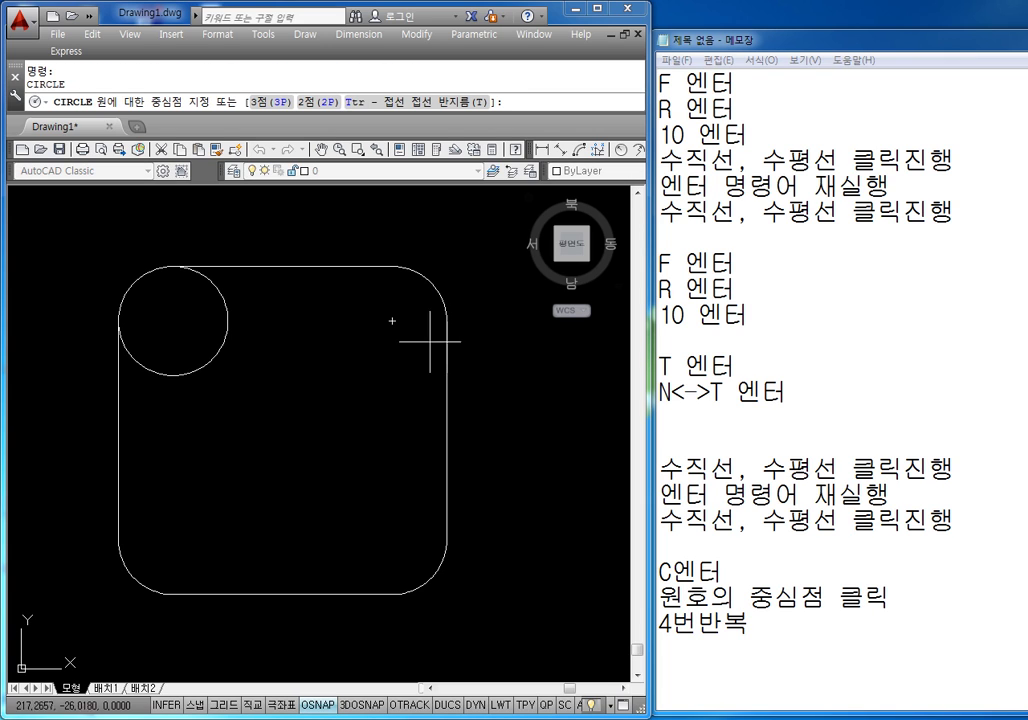
pyautogui.click(392, 320)
pyautogui.press('Return')
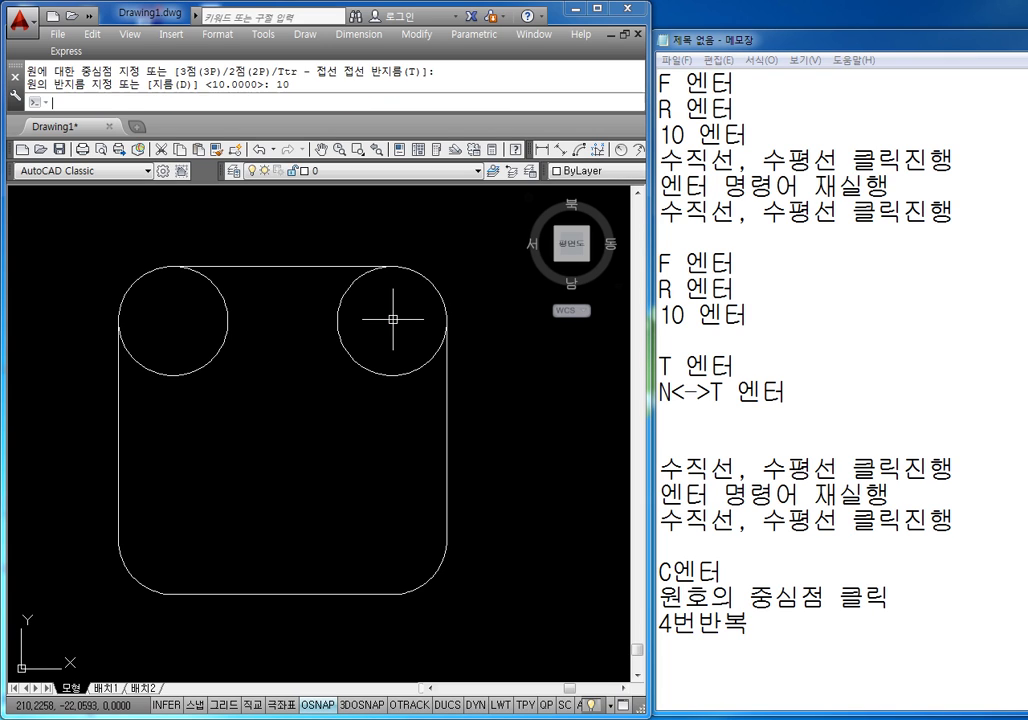
# Draw radius-10 circles centred on the bottom-right and bottom-left fillet arcs
pyautogui.press('Return')
pyautogui.click(392, 540)
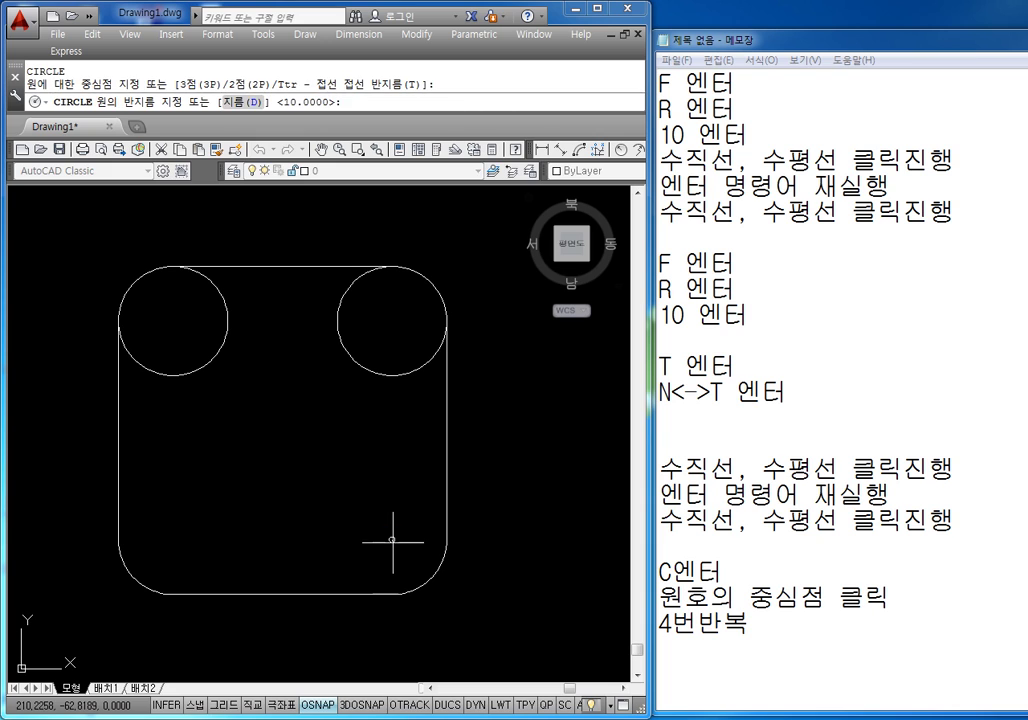
pyautogui.write('10')
pyautogui.press('Return')
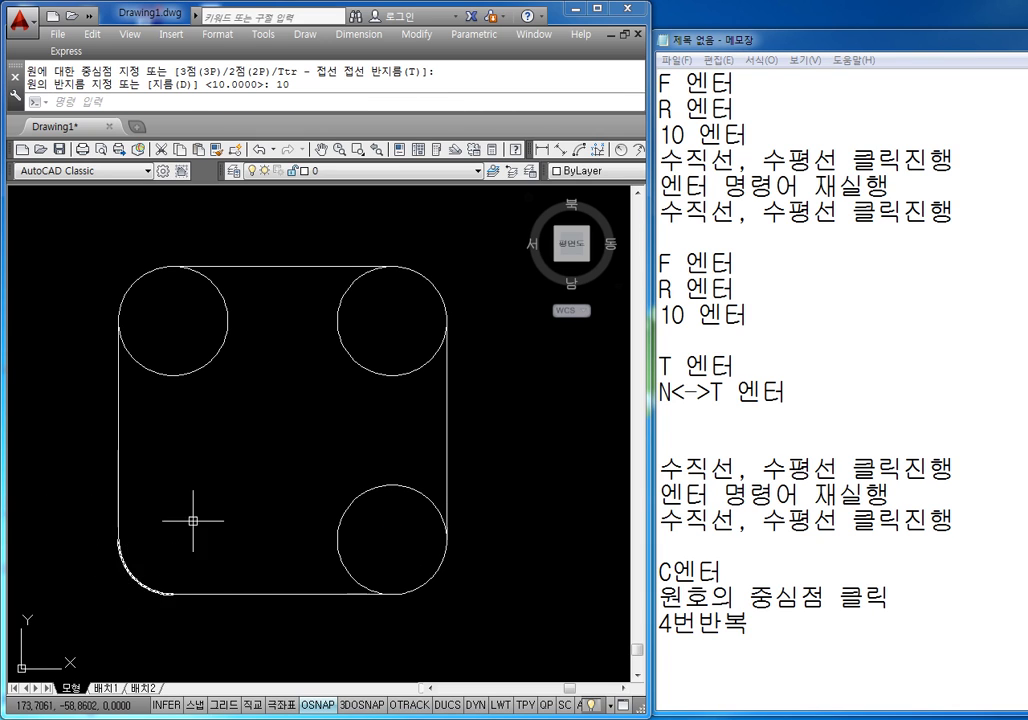
pyautogui.press('Return')
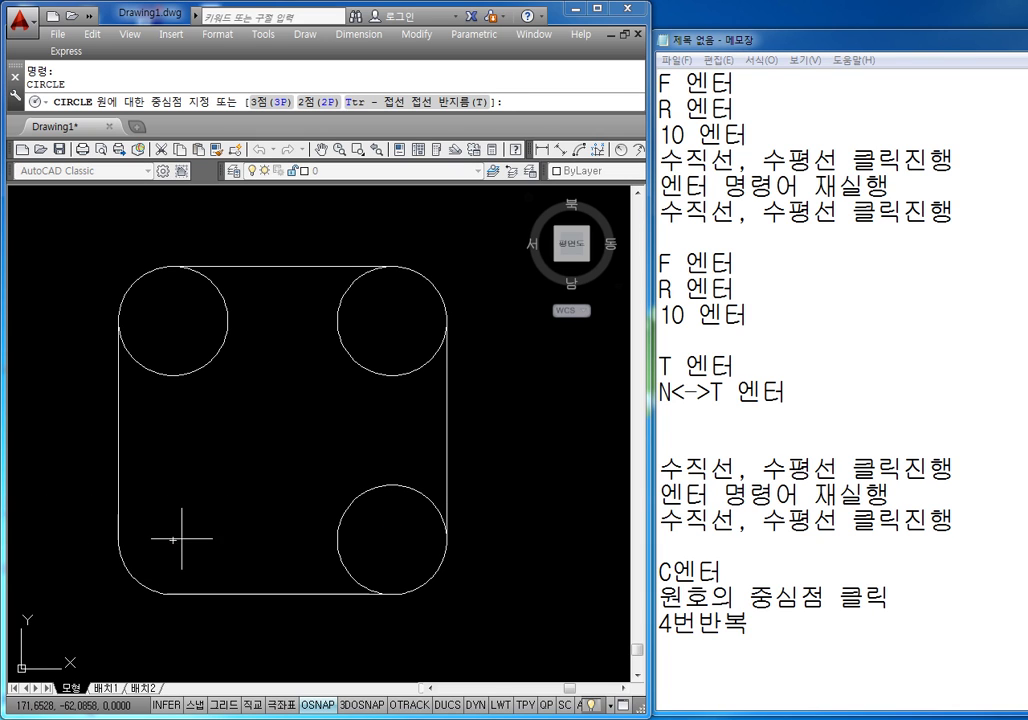
pyautogui.click(173, 539)
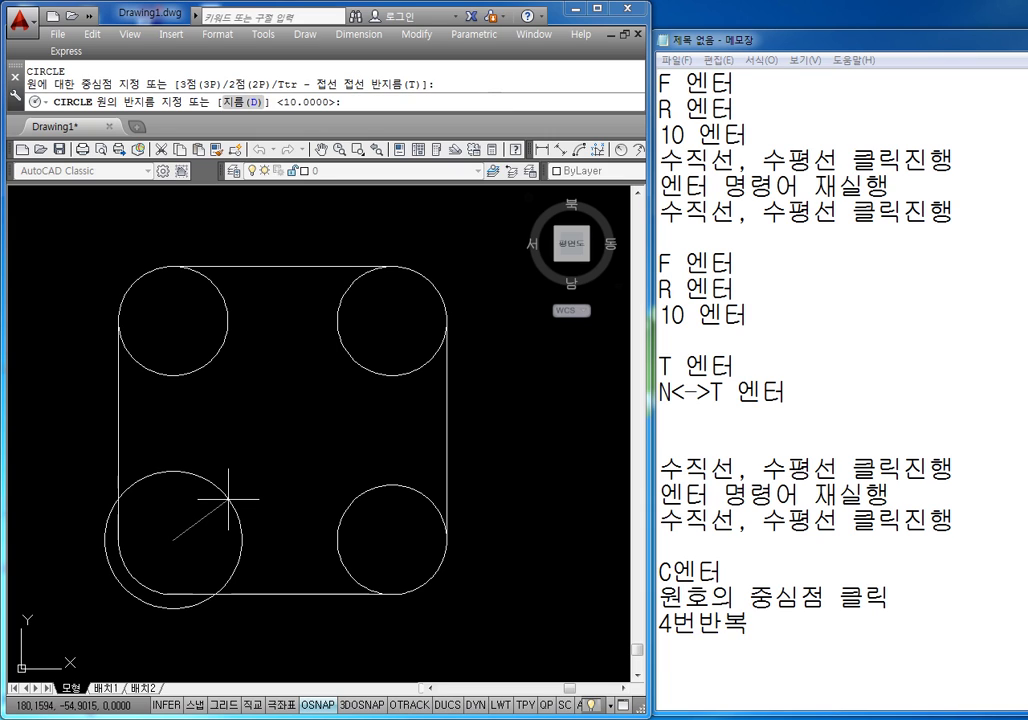
pyautogui.write('10')
pyautogui.press('Return')
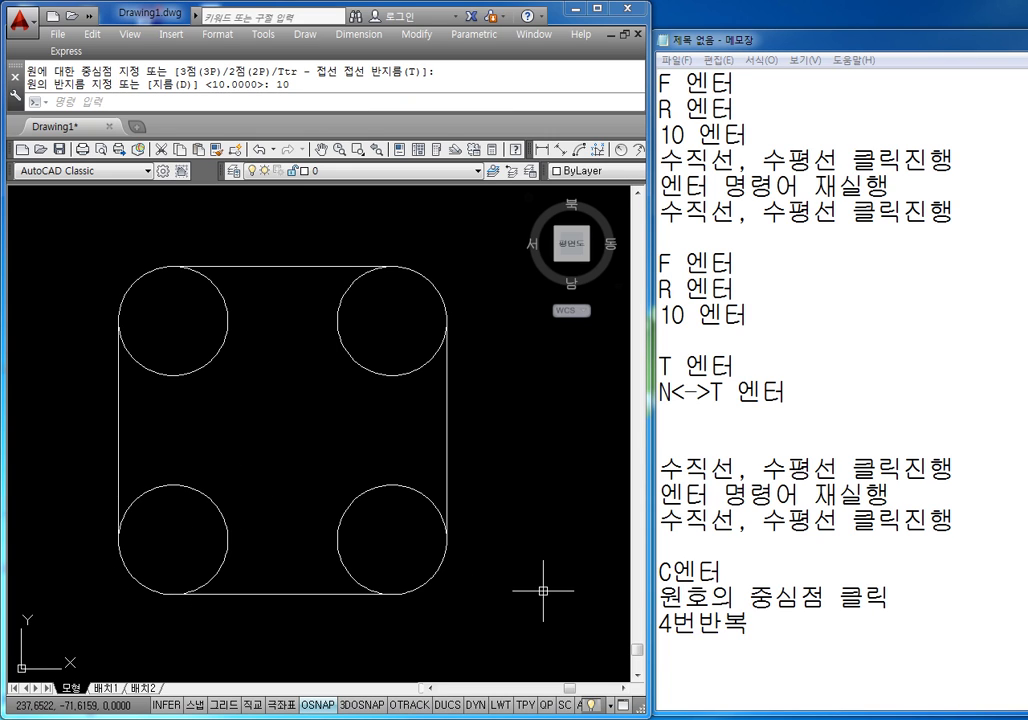
# Add 'L엔터' and '정사각형 마무리' to the notes, then cancel the leftover circle command
pyautogui.click(771, 623)
pyautogui.press('Return')
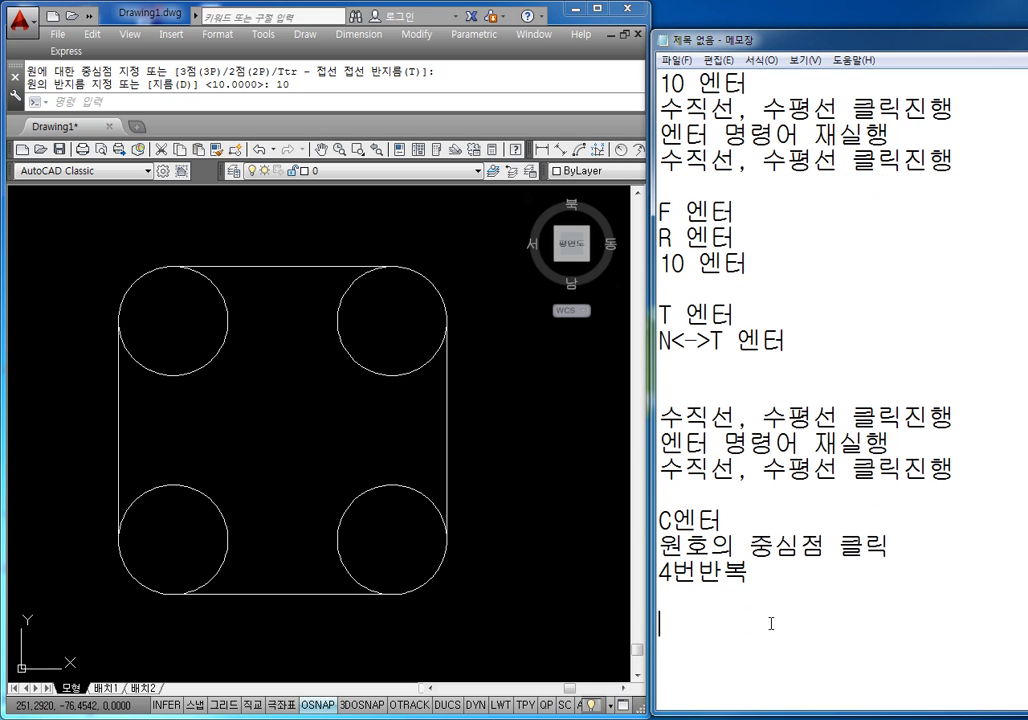
pyautogui.write(';')
pyautogui.write('L;')
pyautogui.write('엔터')
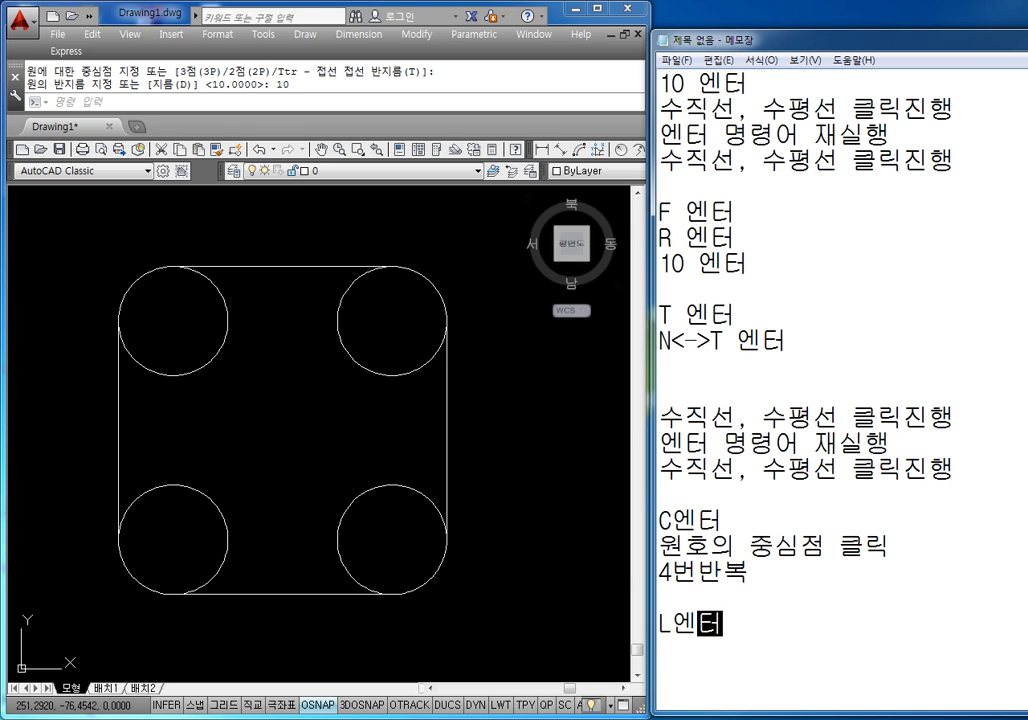
pyautogui.press('Return')
pyautogui.write('정ㅅ')
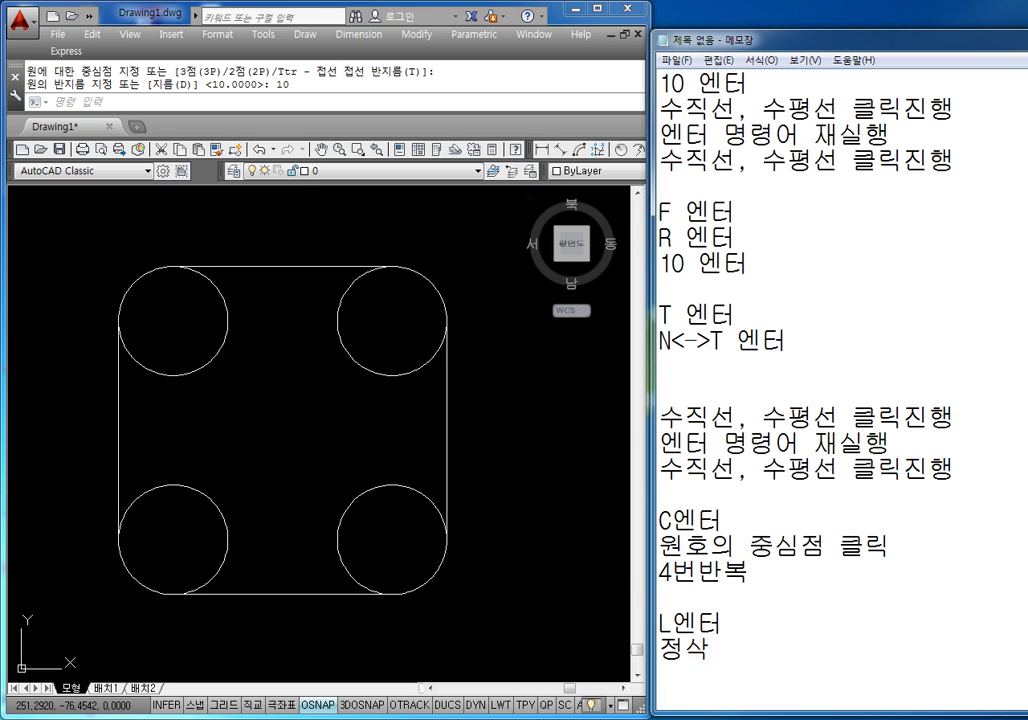
pyautogui.write('각형 ㅁ')
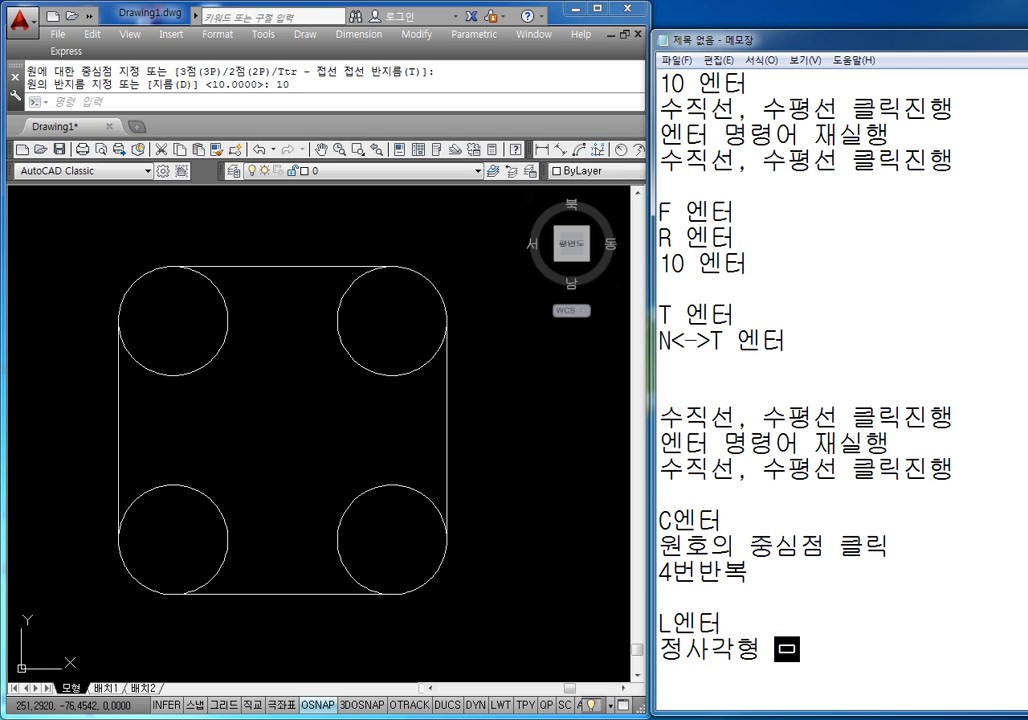
pyautogui.write('마무리')
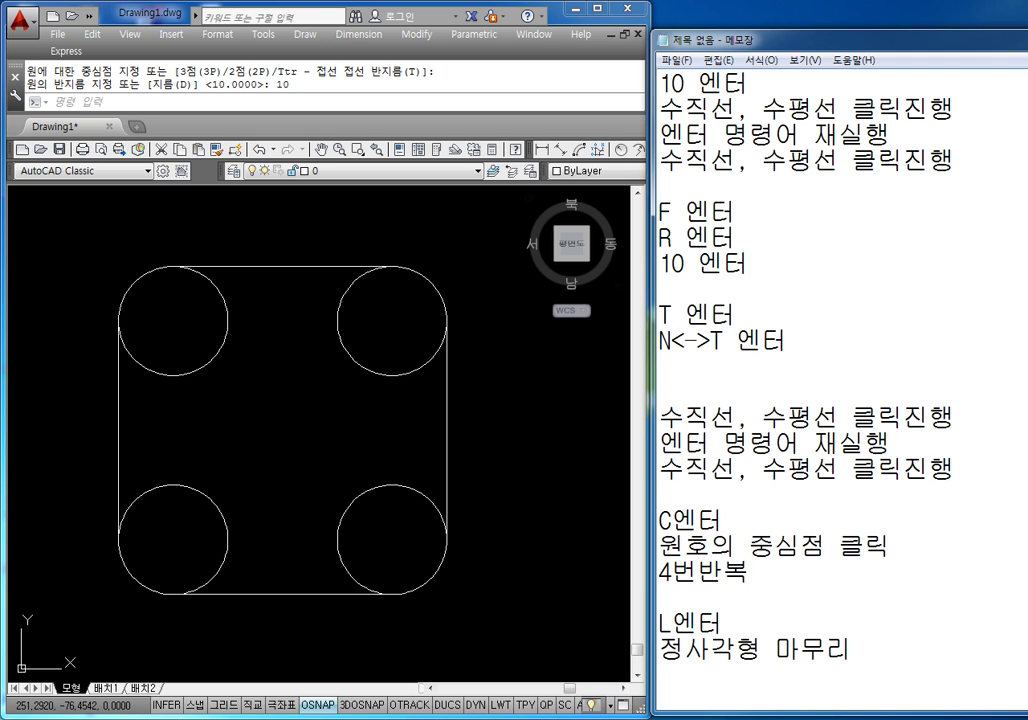
pyautogui.hotkey('alt', 'Tab')
pyautogui.press('Escape')
pyautogui.press('Escape')
# Draw a closed four-line square through the centres of the four corner circles
pyautogui.write('L')
pyautogui.press('Return')
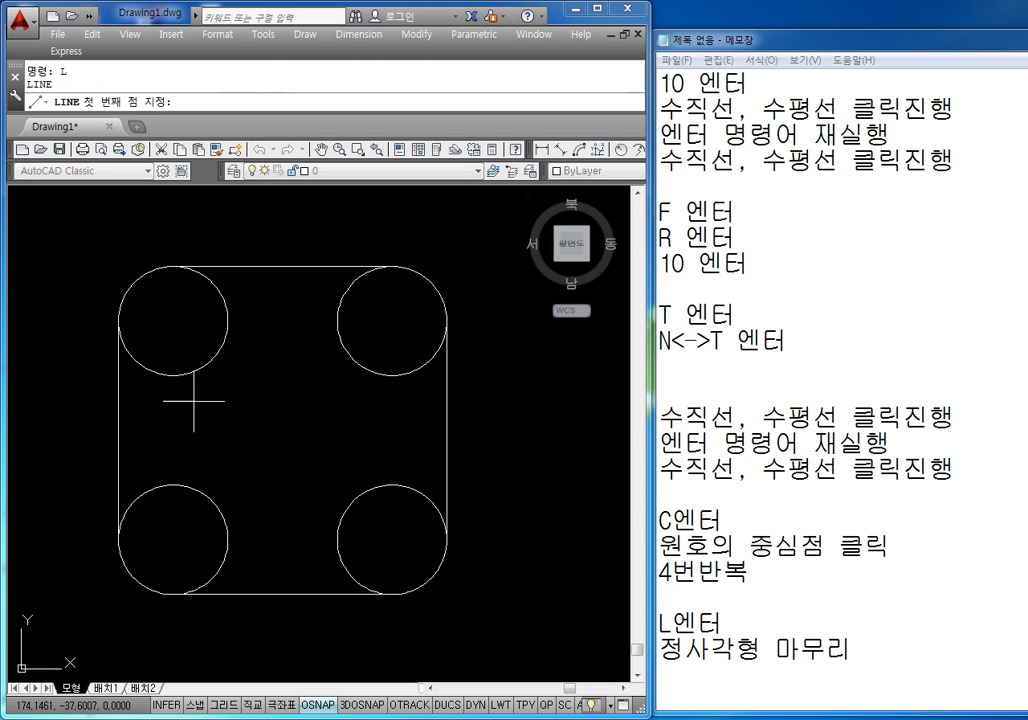
pyautogui.click(173, 321)
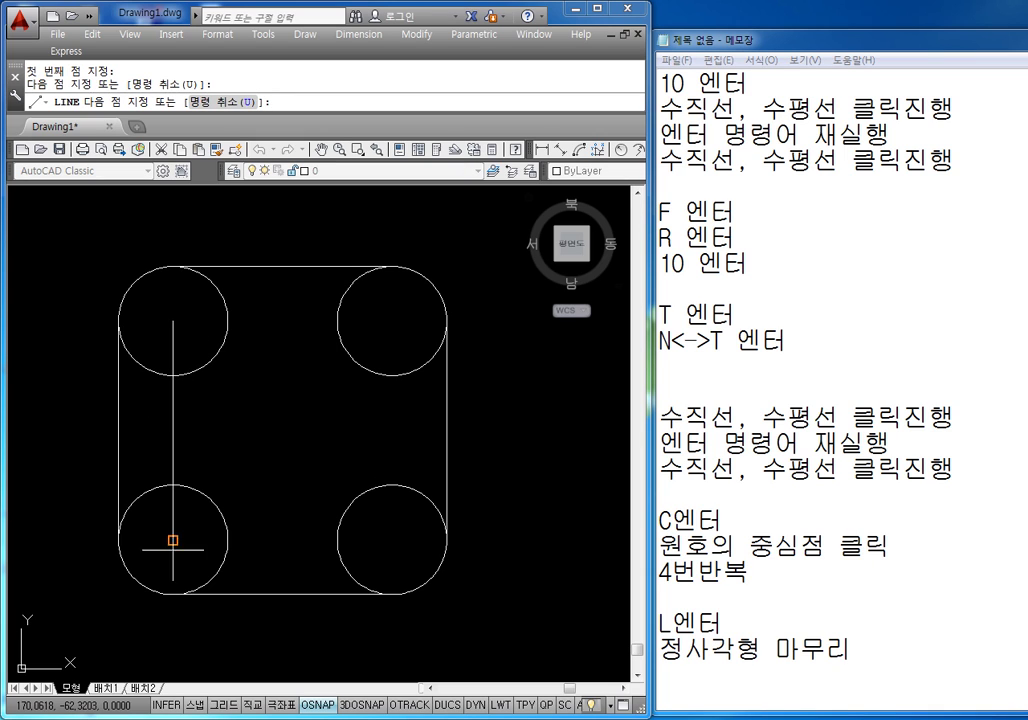
pyautogui.click(173, 540)
pyautogui.click(392, 540)
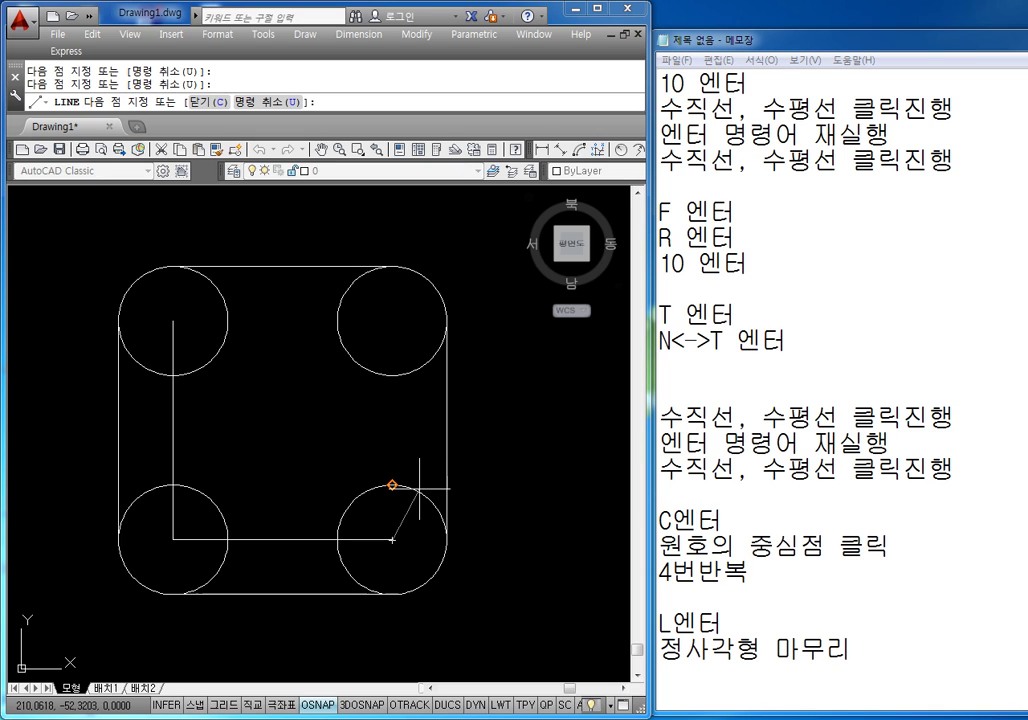
pyautogui.click(392, 321)
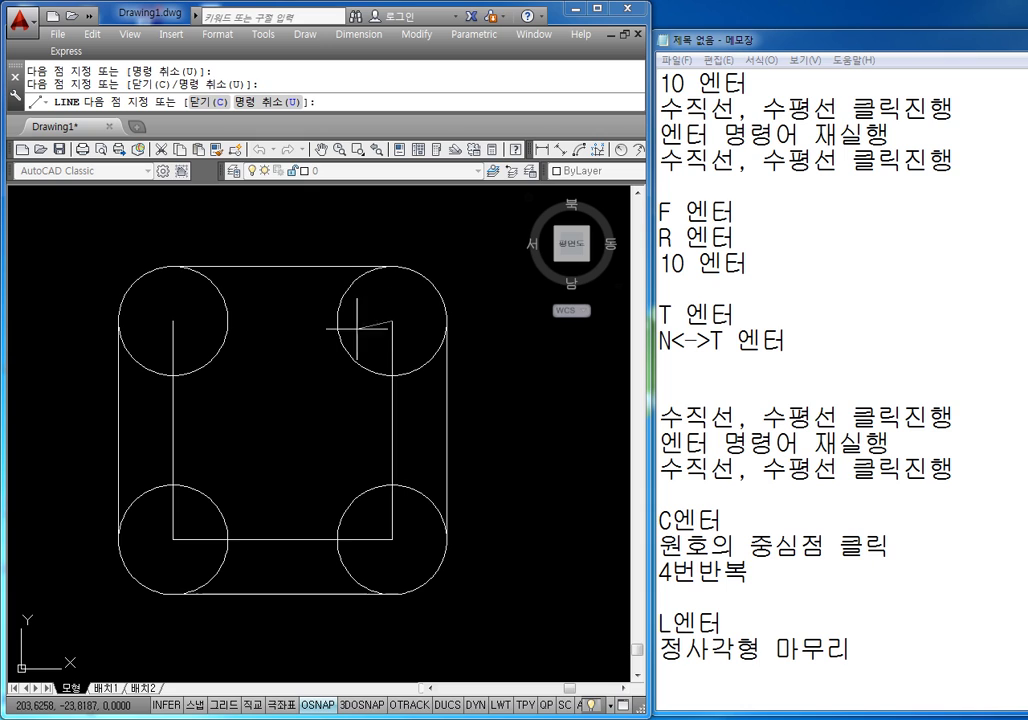
pyautogui.click(173, 321)
pyautogui.press('Escape')
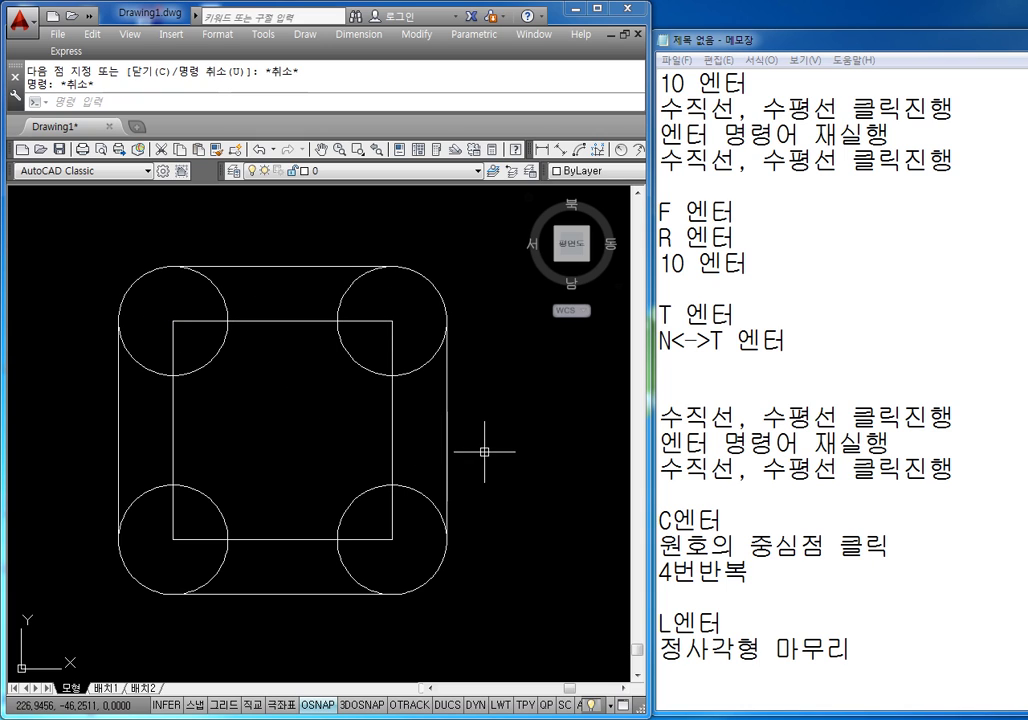
pyautogui.scroll(1, 491, 475)
pyautogui.scroll(-1, 494, 461)
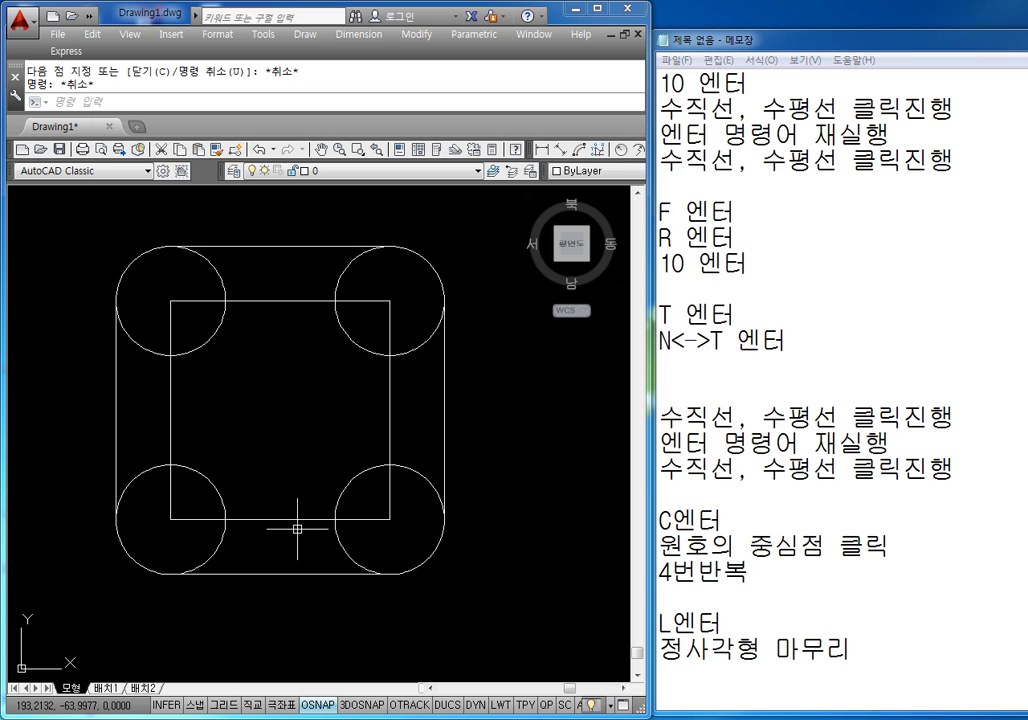
# Append the lines '기계제도' and '4-파이' below '정사각형 마무리' in the Notepad notes
pyautogui.click(842, 648)
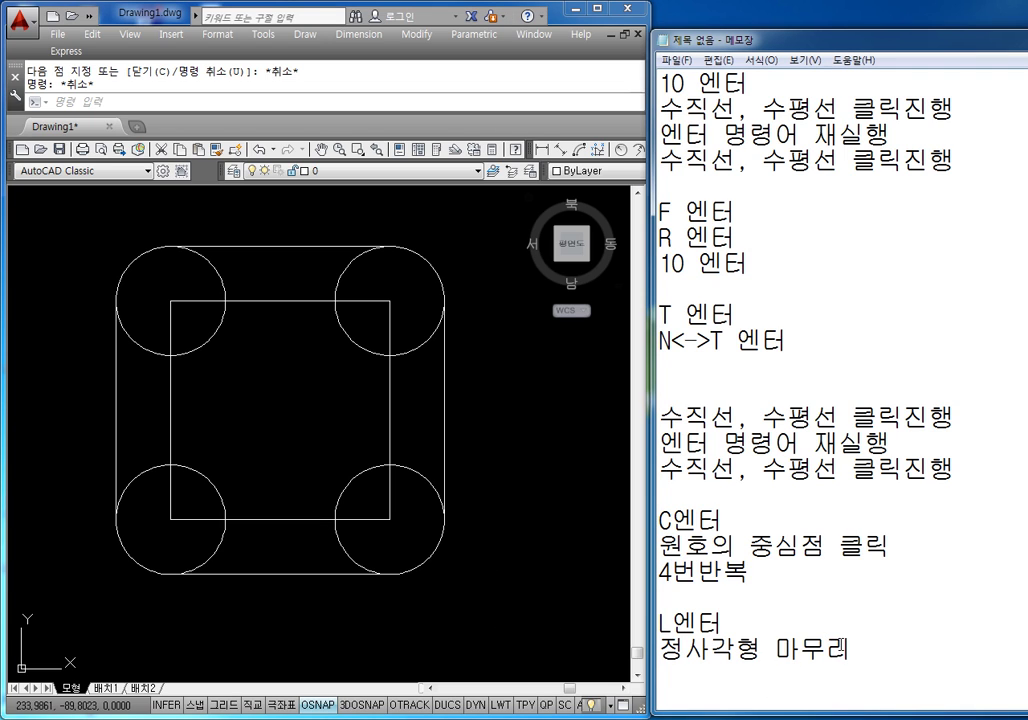
pyautogui.press('Return')
pyautogui.press('Return')
pyautogui.press('Return')
pyautogui.press('Return')
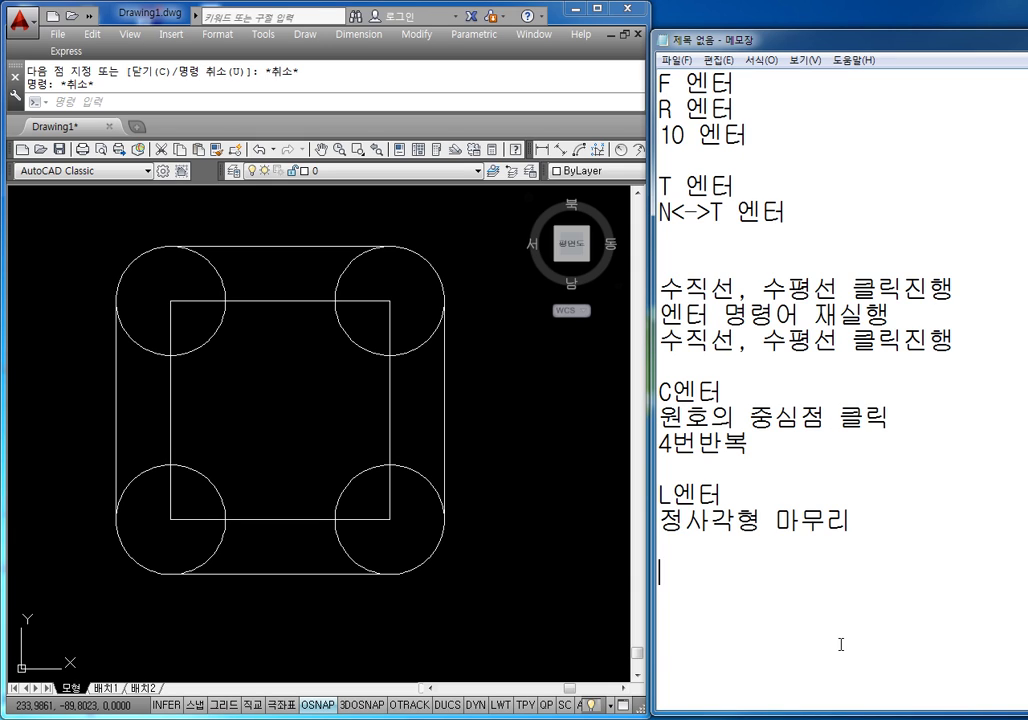
pyautogui.write('R')
pyautogui.press('BackSpace')
pyautogui.press('Hangul')
pyautogui.write('ㄱ')
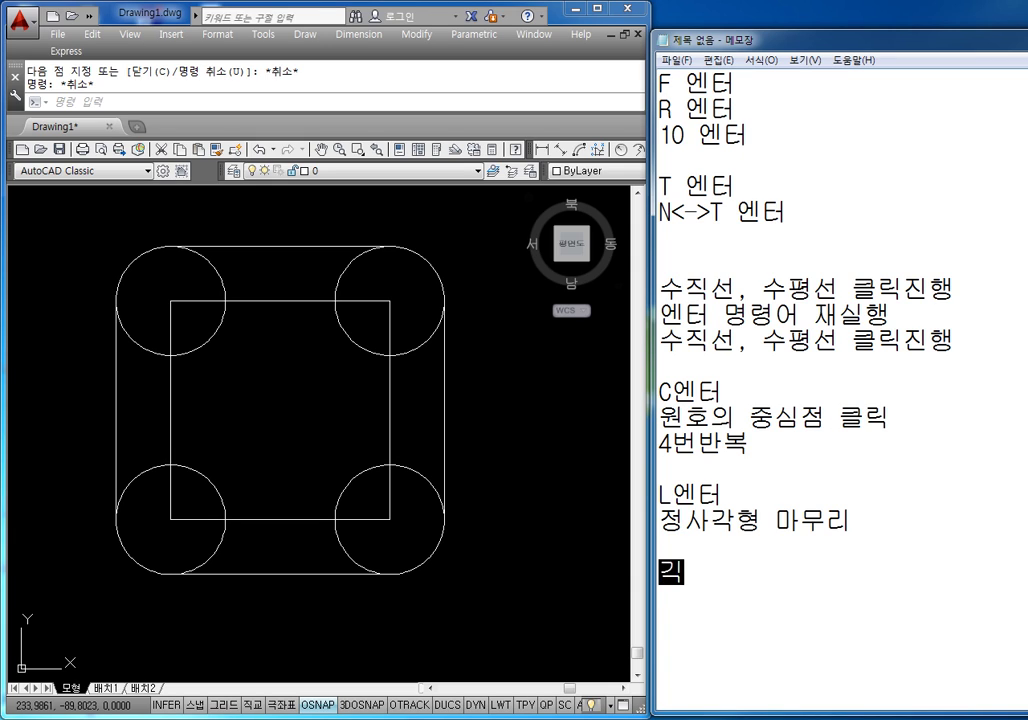
pyautogui.write('계제도')
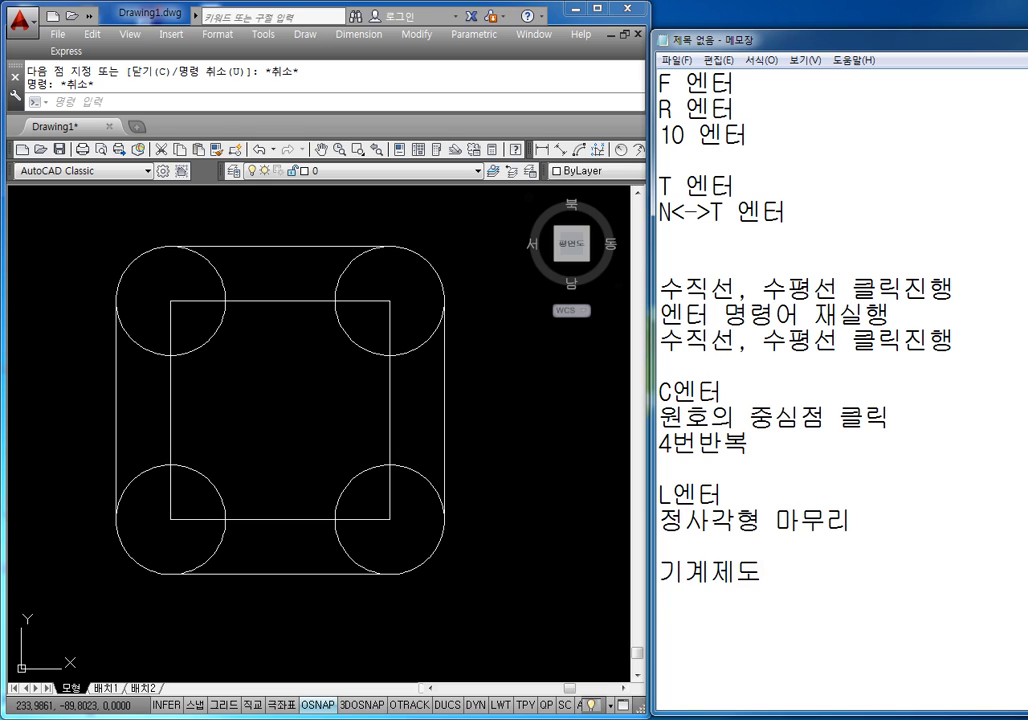
pyautogui.write('4-')
pyautogui.write('ㅍㅏ이')
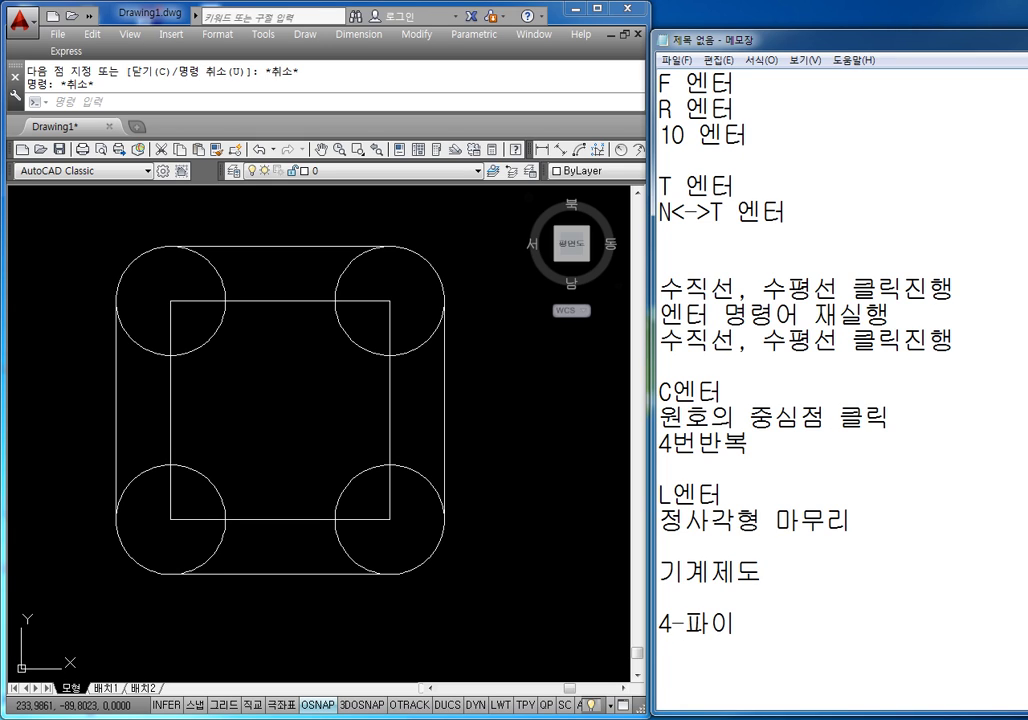
pyautogui.click(575, 545)
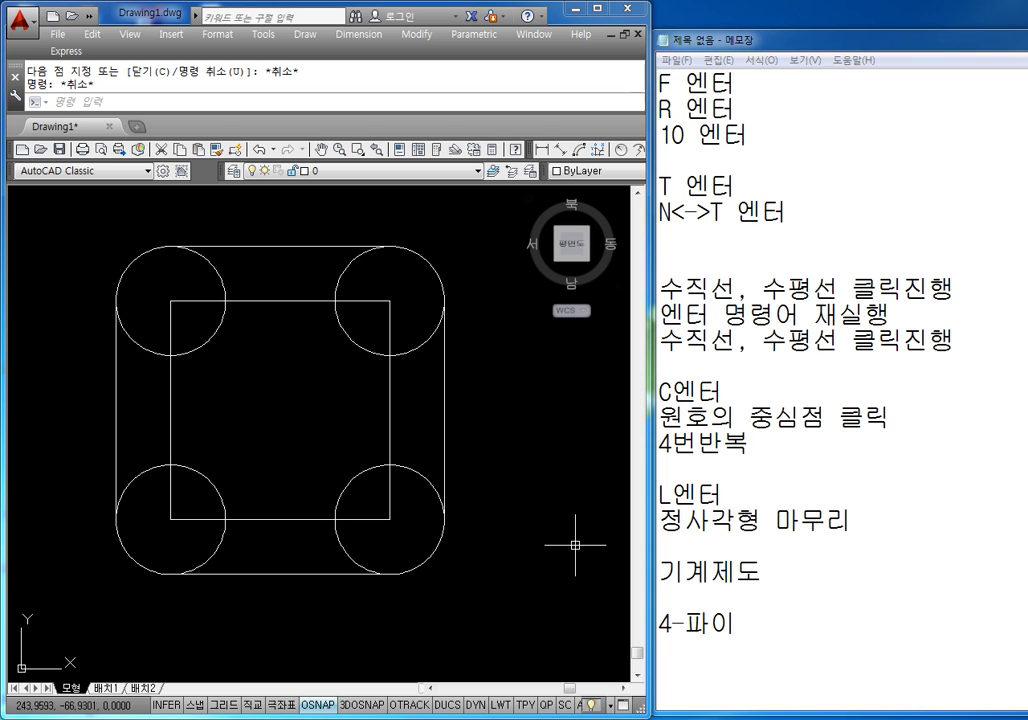
# Start a multiline text box right of the square with height 3.5 and yellow colour
pyautogui.write('t')
pyautogui.press('Return')
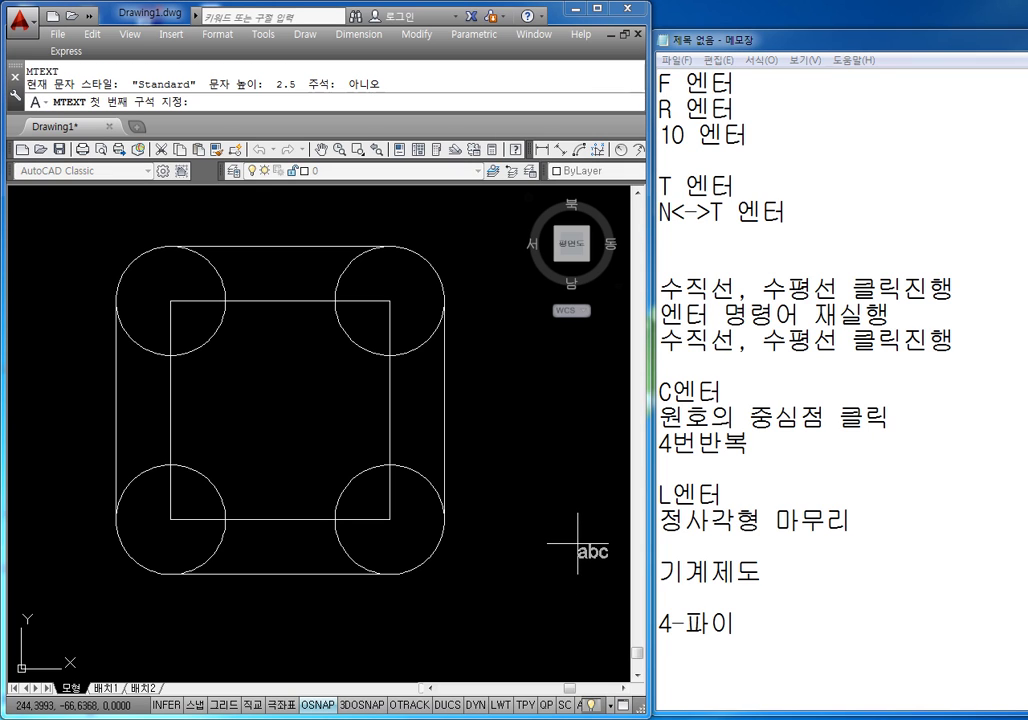
pyautogui.moveTo(427, 348); pyautogui.dragTo(261, 331, button='middle')
pyautogui.click(381, 289)
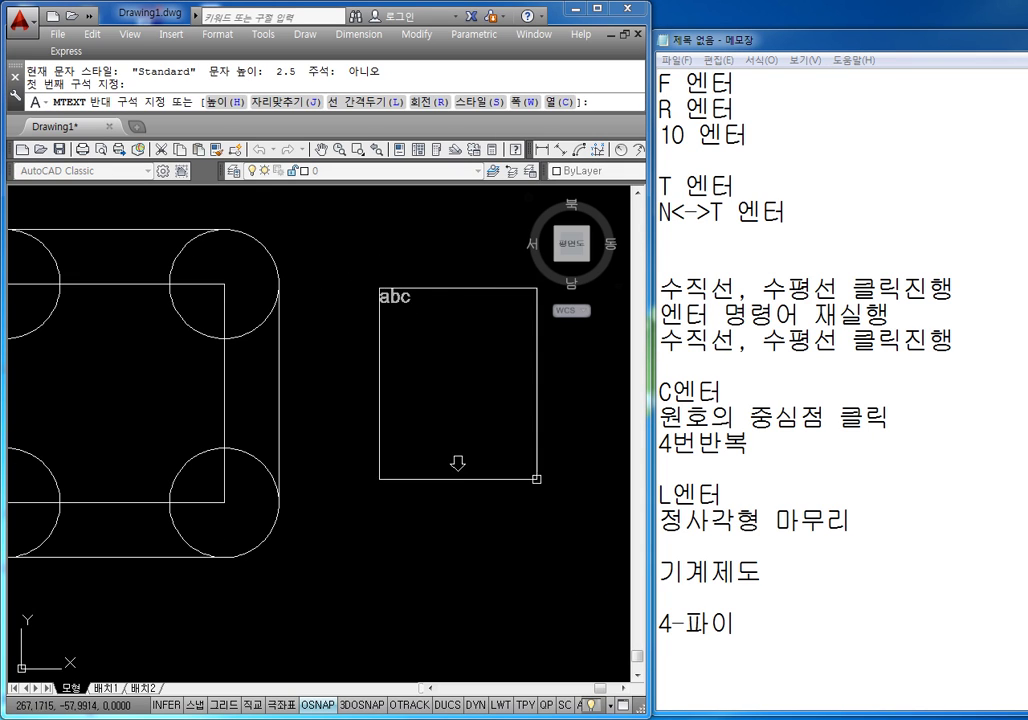
pyautogui.click(563, 310)
pyautogui.click(264, 190)
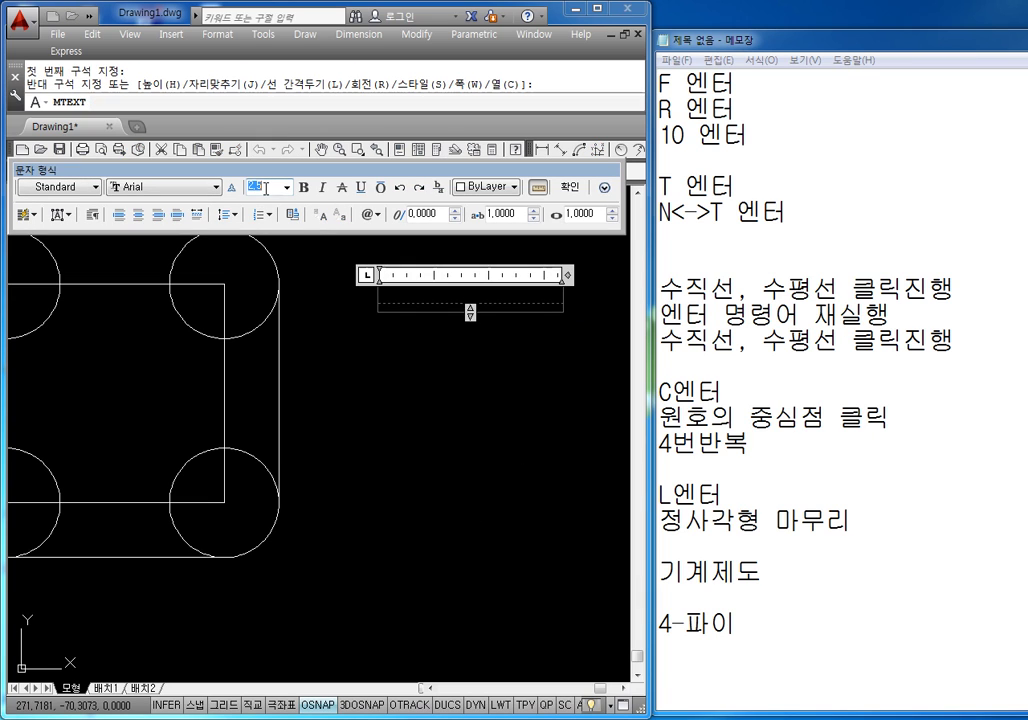
pyautogui.click(486, 187)
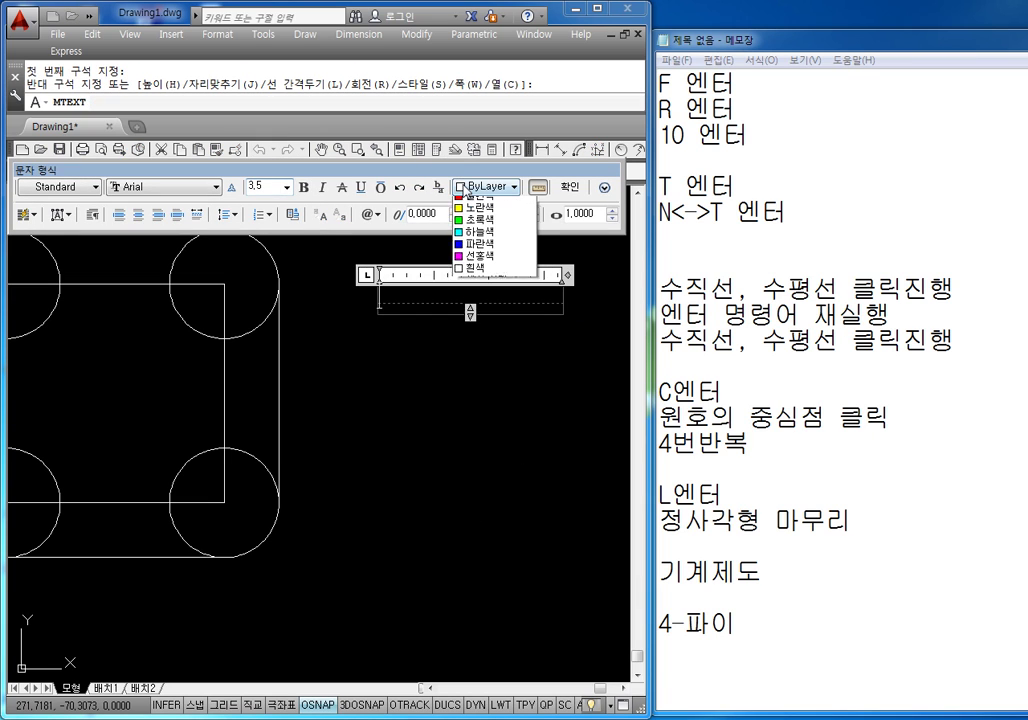
pyautogui.click(462, 237)
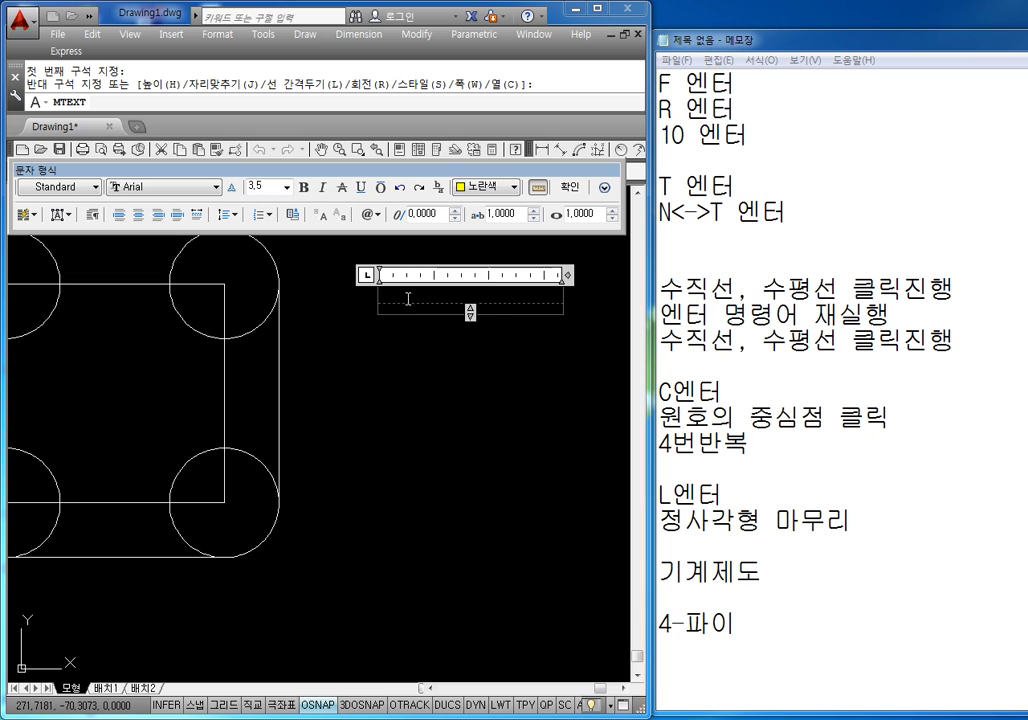
# Enter the note text '4-Ø8' using the Diameter symbol and place it
pyautogui.write('4-')
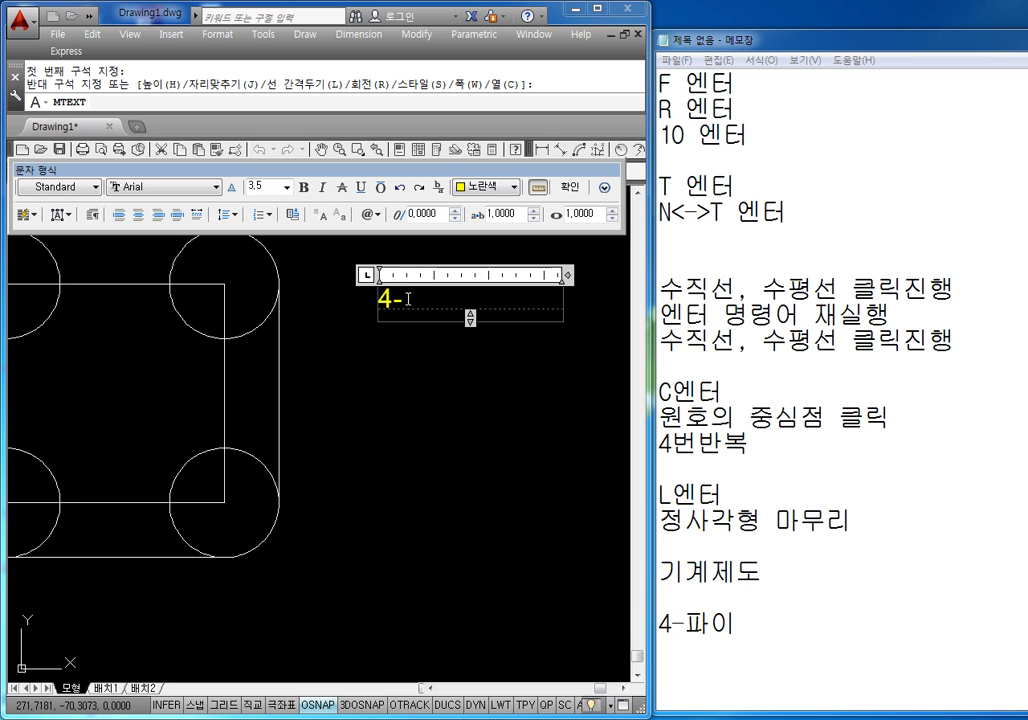
pyautogui.click(370, 214)
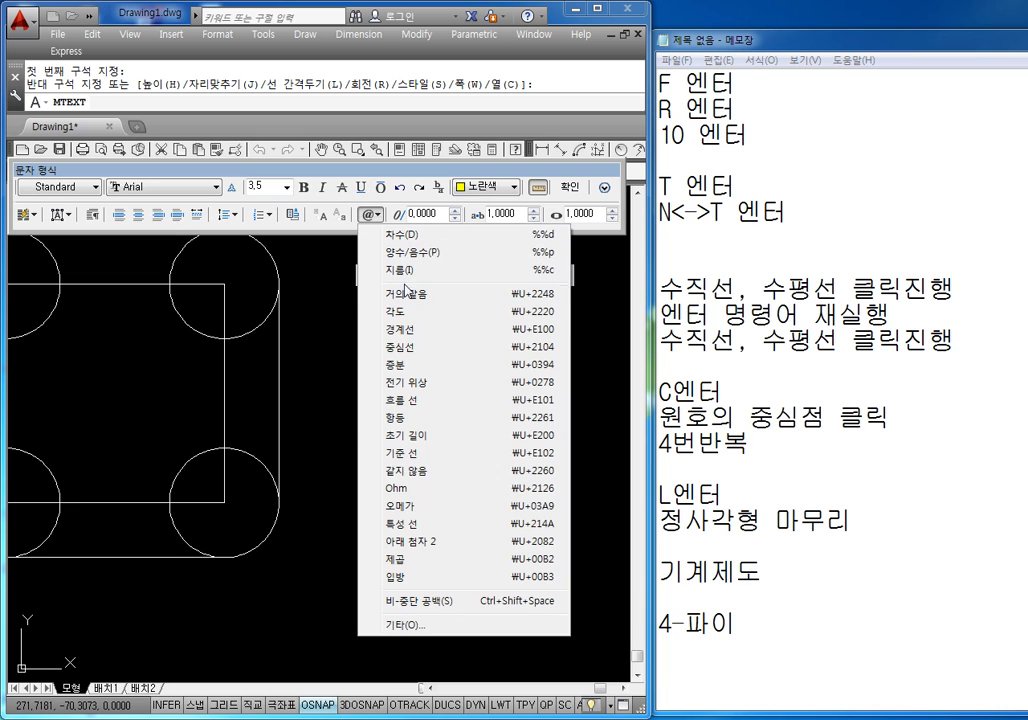
pyautogui.click(404, 268)
pyautogui.scroll(1, 412, 300)
pyautogui.scroll(1, 416, 302)
pyautogui.scroll(1, 425, 330)
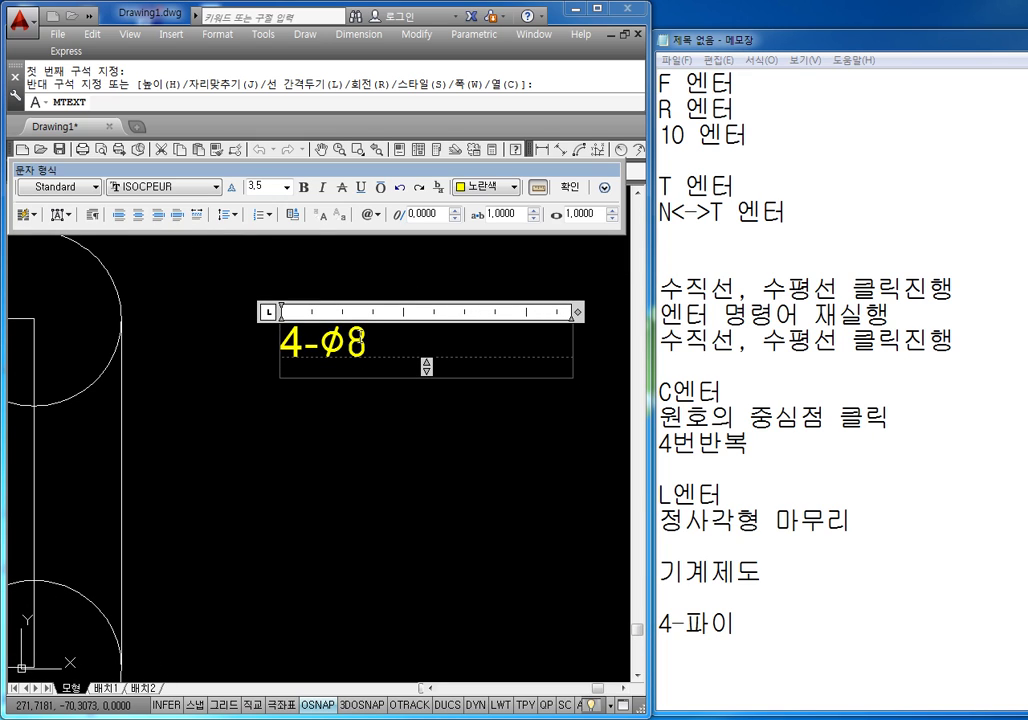
pyautogui.click(298, 470)
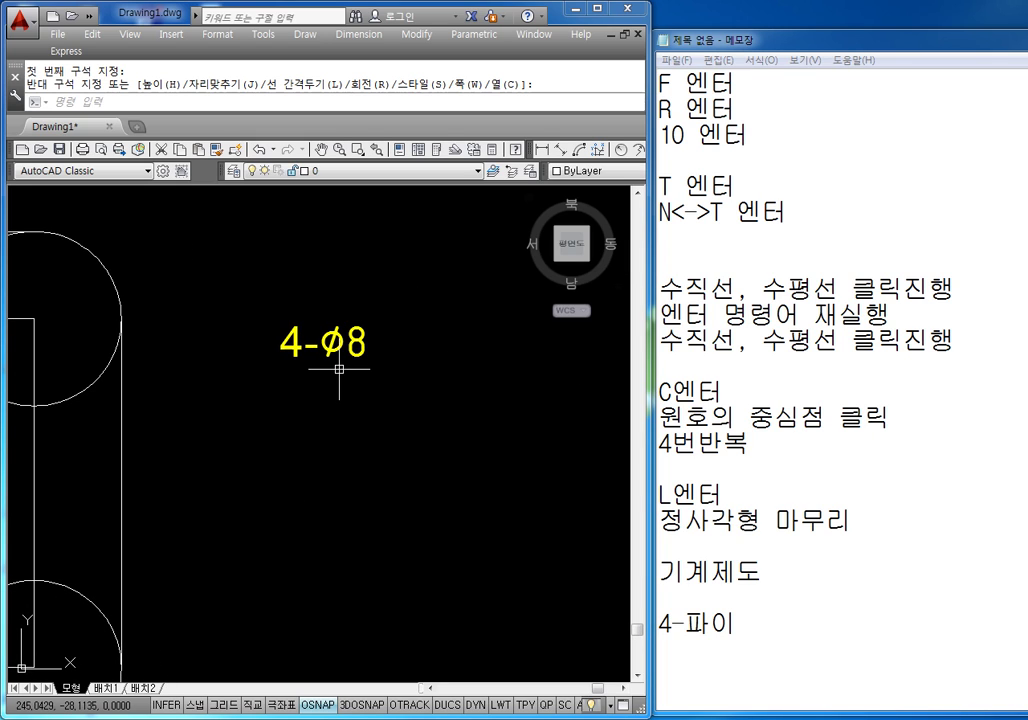
# Append ' = 4개-직경8' to the yellow note and widen its box to one line
pyautogui.doubleClick(293, 343)
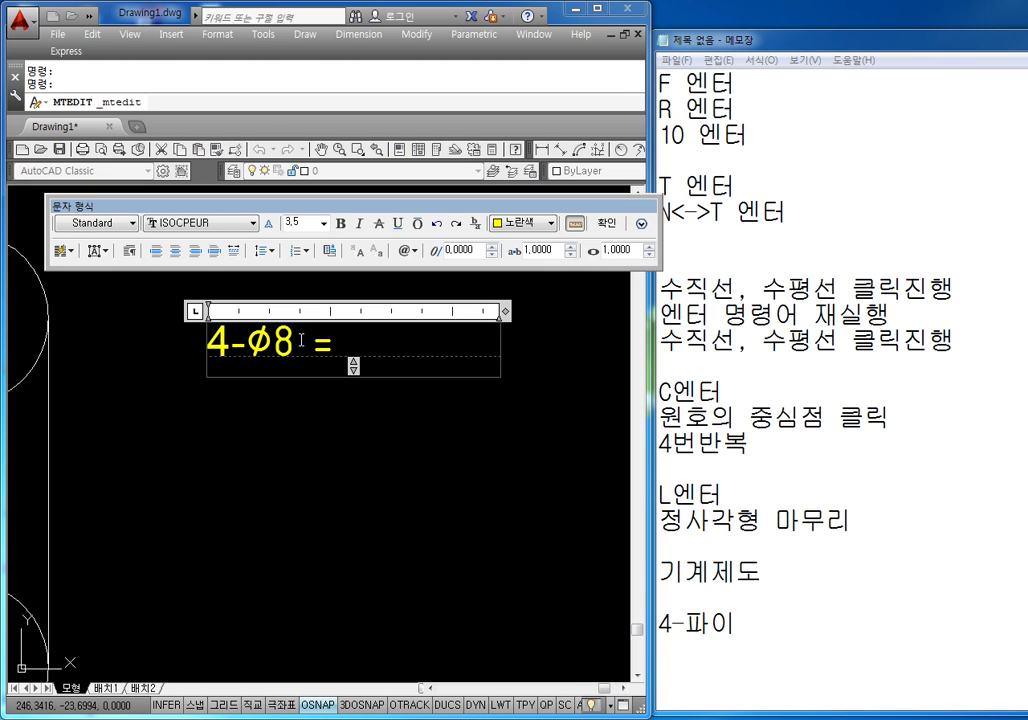
pyautogui.write('RT')
pyautogui.press('BackSpace')
pyautogui.press('BackSpace')
pyautogui.write('ㅅ')
pyautogui.press('BackSpace')
pyautogui.write('4')
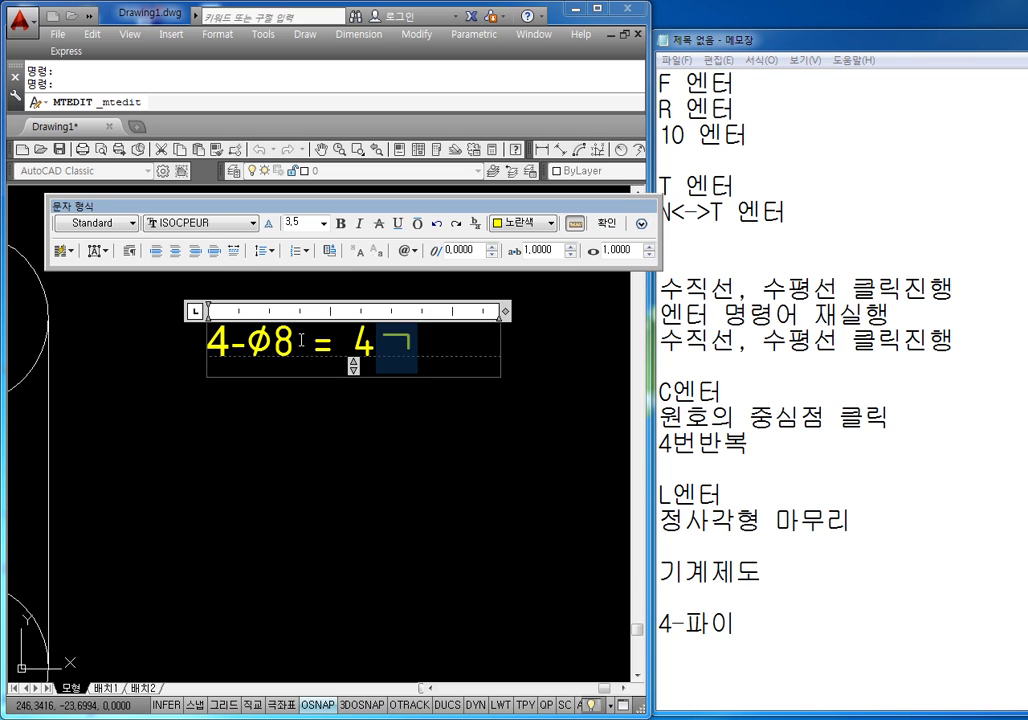
pyautogui.write('개-직경8')
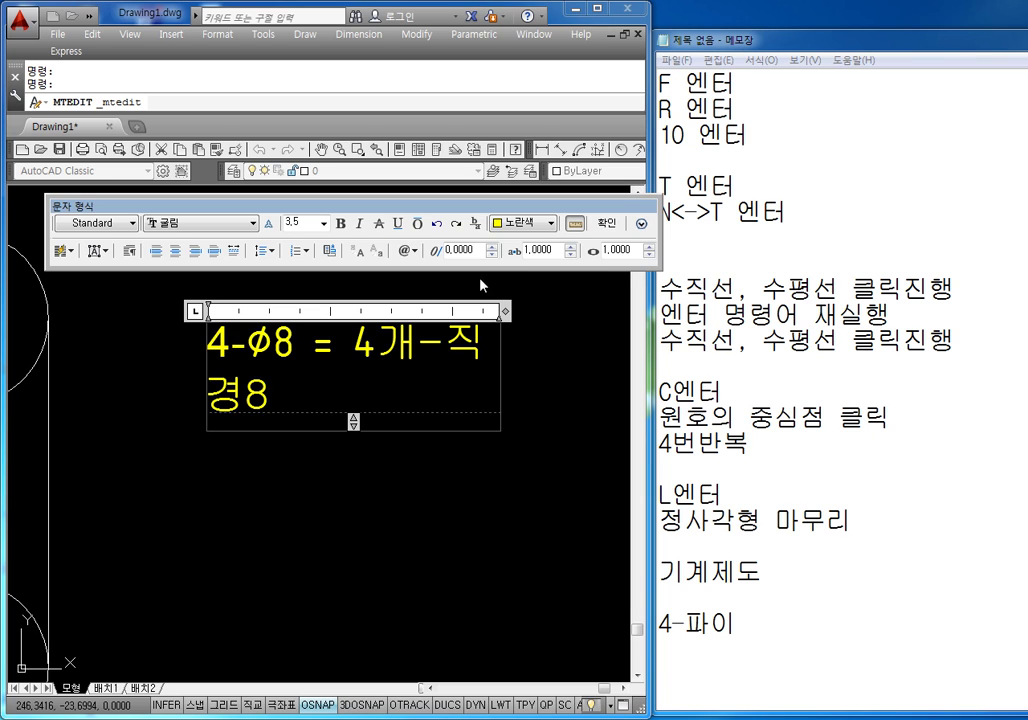
pyautogui.moveTo(503, 312); pyautogui.dragTo(630, 312)
pyautogui.click(496, 420)
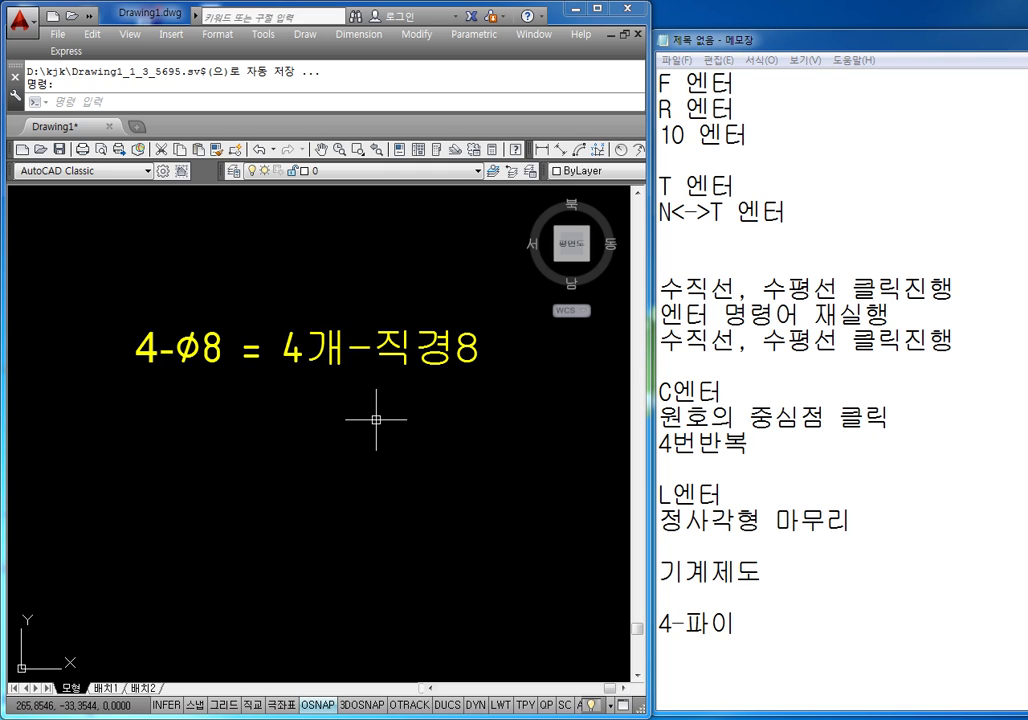
pyautogui.scroll(-2, 384, 432)
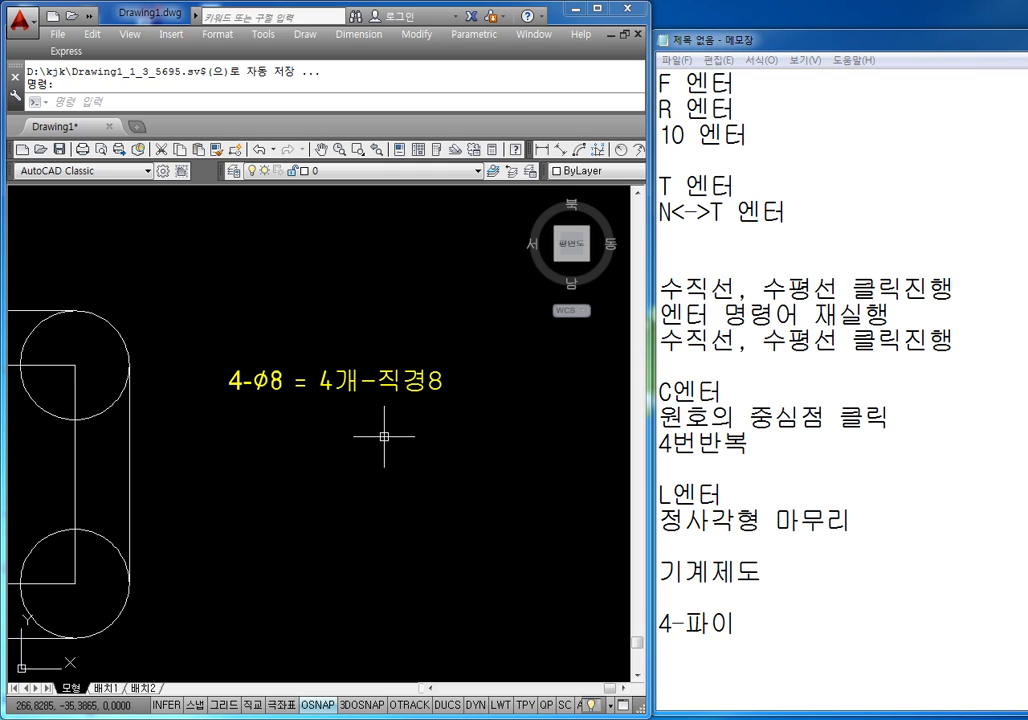